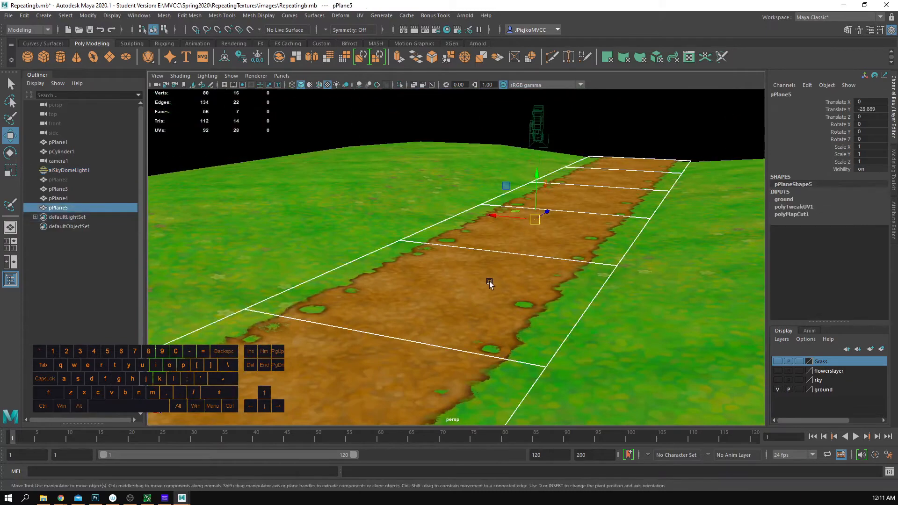
Step: Examine the dirt path plane and the surrounding grass ground from several angles in the perspective view
{"action": "left_click_drag", "start_coordinate": [650, 294], "coordinate": [460, 221], "text": "alt"}
{"action": "left_click", "coordinate": [628, 299]}
{"action": "left_click", "coordinate": [550, 301]}
{"action": "left_click", "coordinate": [512, 159]}
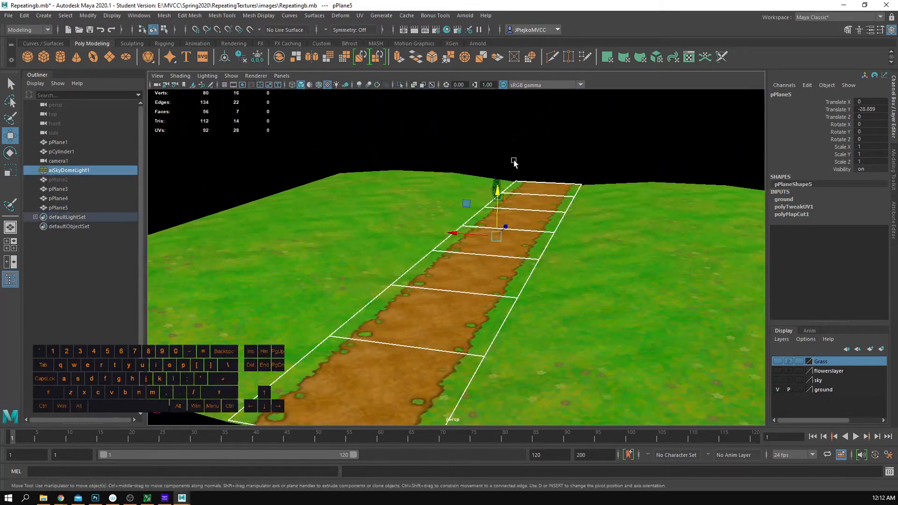
{"action": "left_click_drag", "start_coordinate": [512, 159], "coordinate": [531, 209], "text": "alt"}
{"action": "left_click", "coordinate": [531, 208]}
{"action": "mouse_move", "coordinate": [501, 248]}
{"action": "left_mouse_down", "text": "alt"}
{"action": "mouse_move", "coordinate": [518, 238]}
{"action": "mouse_move", "coordinate": [510, 260]}
{"action": "left_mouse_up", "text": "alt"}
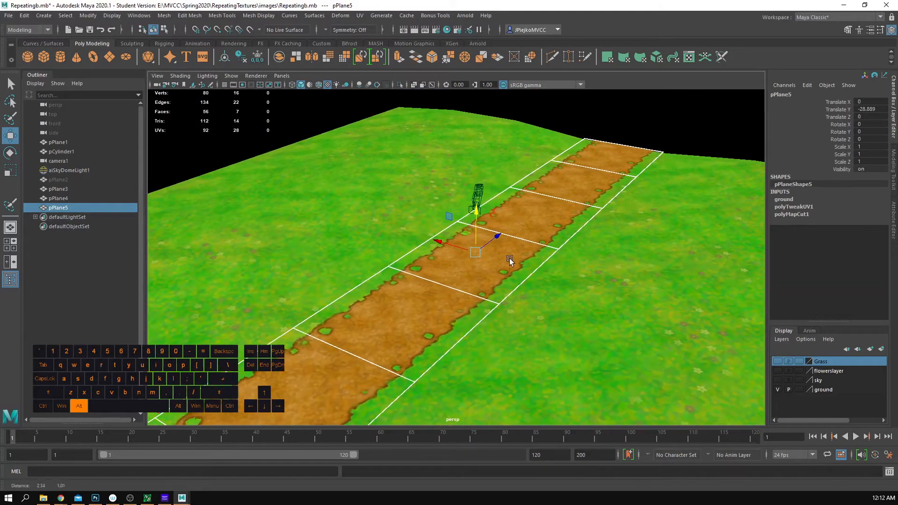
Step: Look through camera1 and examine how the dirt path and grass ground appear from it
{"action": "left_click", "coordinate": [282, 76]}
{"action": "mouse_move", "coordinate": [294, 85]}
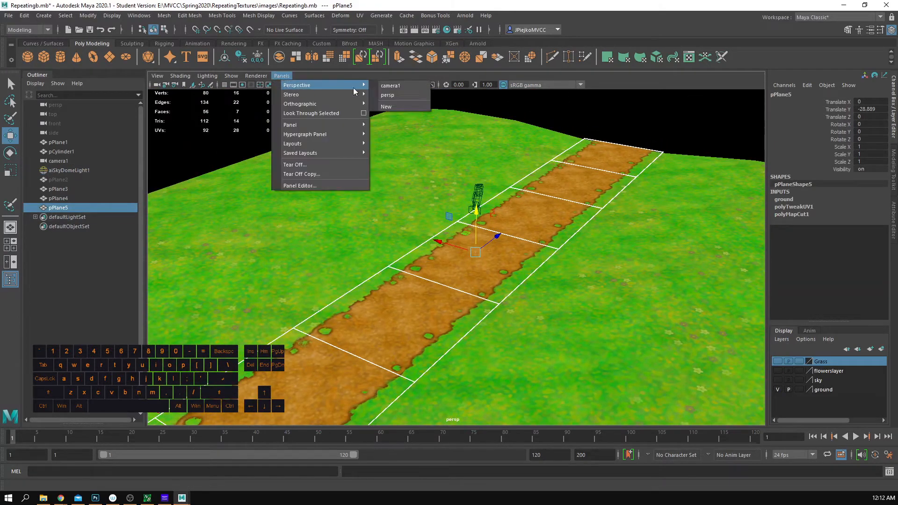
{"action": "left_click", "coordinate": [390, 85]}
{"action": "left_click_drag", "start_coordinate": [495, 266], "coordinate": [499, 156], "text": "alt"}
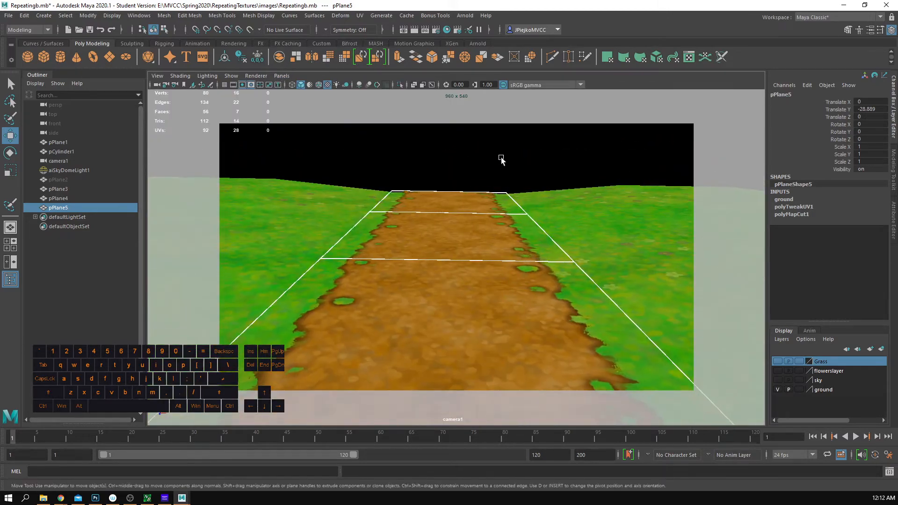
{"action": "left_click", "coordinate": [499, 157]}
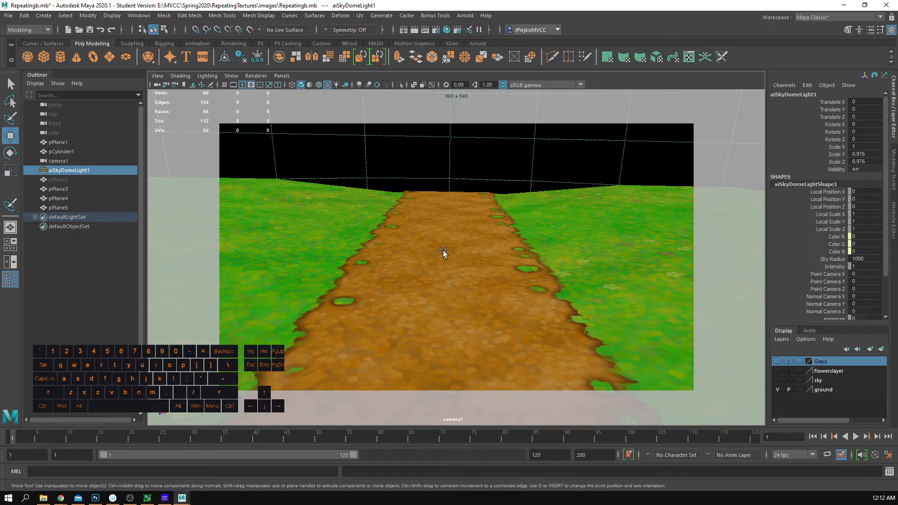
{"action": "left_click", "coordinate": [503, 262]}
{"action": "left_click_drag", "start_coordinate": [334, 296], "coordinate": [247, 280], "text": "alt"}
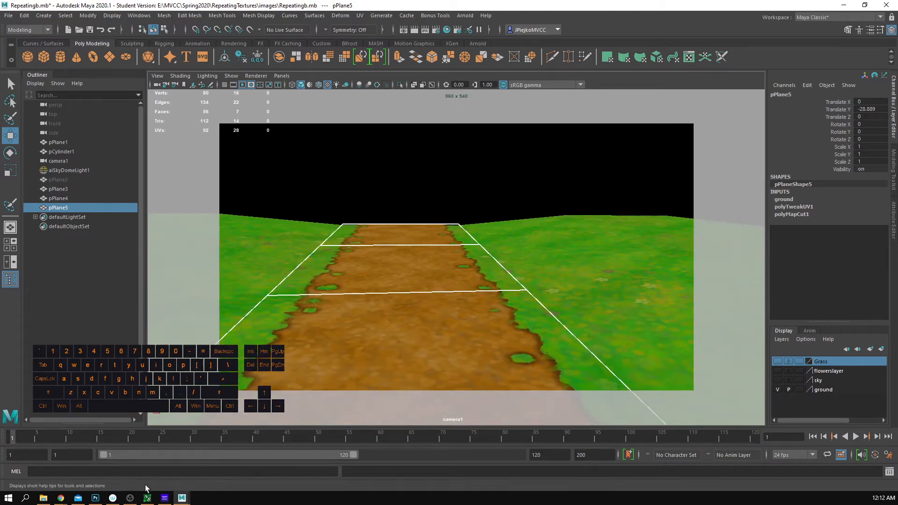
Step: Switch to Photoshop and compare the dirt texture with the Group 3 copy and Group 3 groups hidden and shown
{"action": "left_click", "coordinate": [130, 499]}
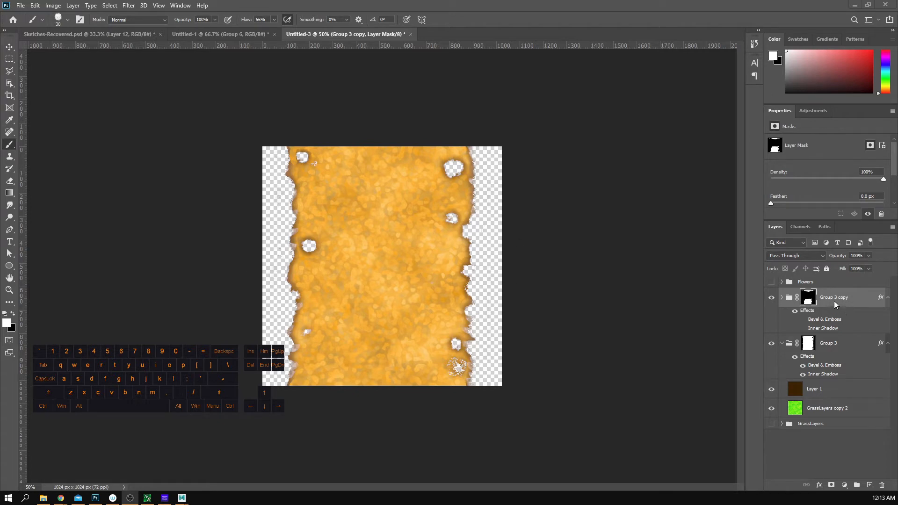
{"action": "left_click", "coordinate": [770, 298]}
{"action": "left_click", "coordinate": [771, 299]}
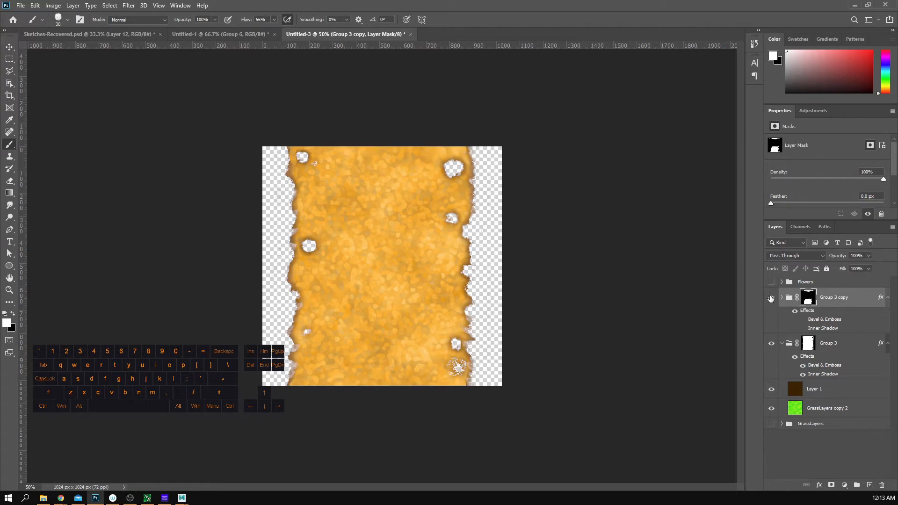
{"action": "left_click", "coordinate": [771, 298]}
{"action": "left_click", "coordinate": [771, 298]}
{"action": "left_click", "coordinate": [770, 299]}
{"action": "left_click", "coordinate": [771, 344]}
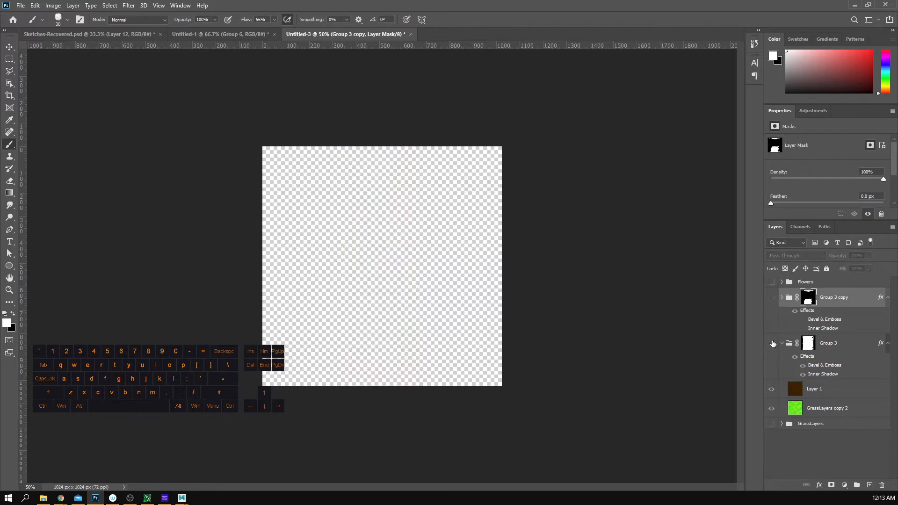
{"action": "left_click", "coordinate": [772, 343]}
Step: Delete the old dirt layers: Group 3 copy, Group 3, Layer 1 and GrassLayers copy 2
{"action": "left_click", "coordinate": [810, 396]}
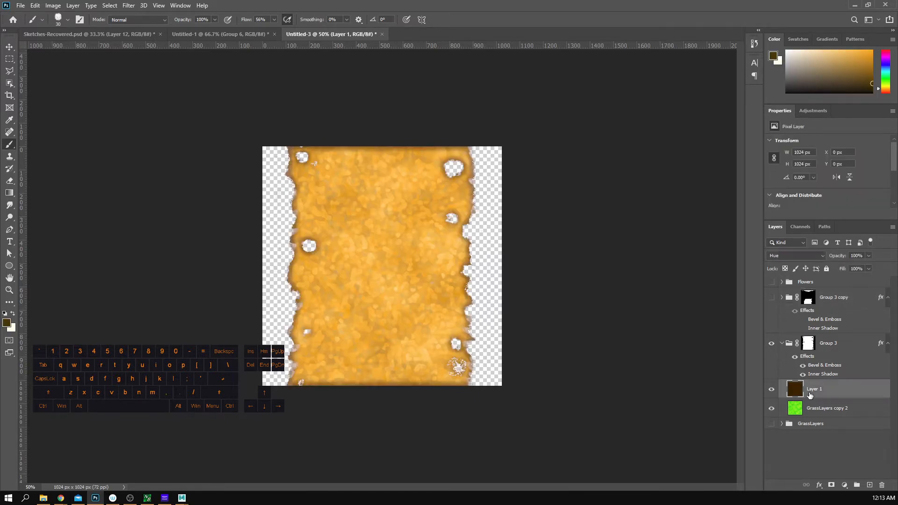
{"action": "left_click", "coordinate": [827, 302]}
{"action": "left_click", "coordinate": [825, 388], "text": "shift"}
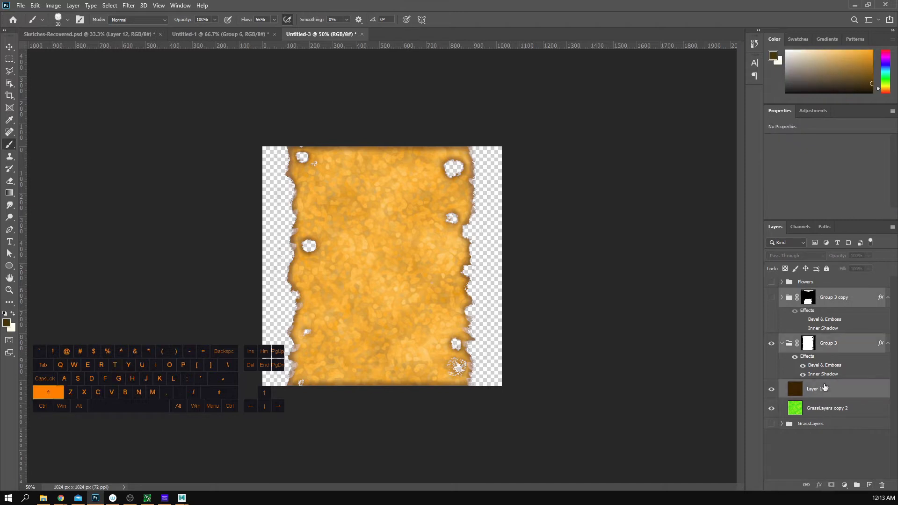
{"action": "key", "text": "Delete"}
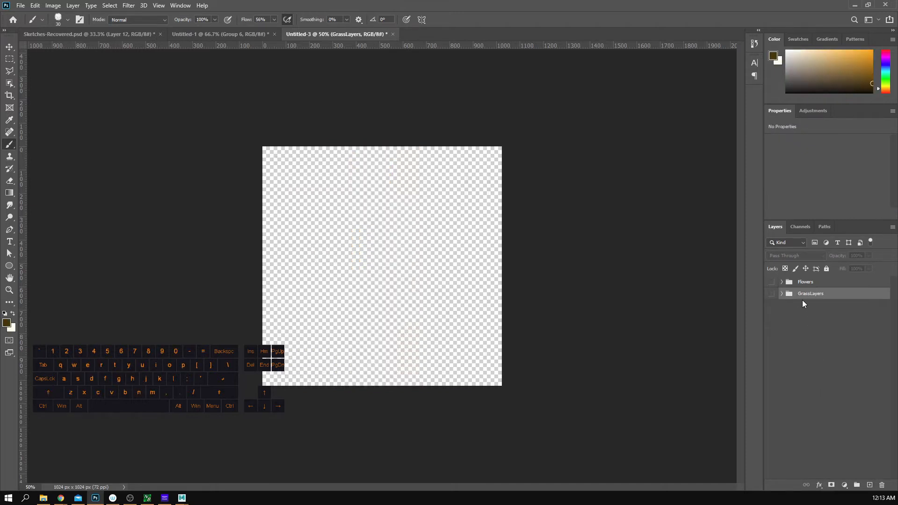
Step: Make the GrassLayers group visible and duplicate it, placing the copy above the Flowers group
{"action": "left_click", "coordinate": [772, 294]}
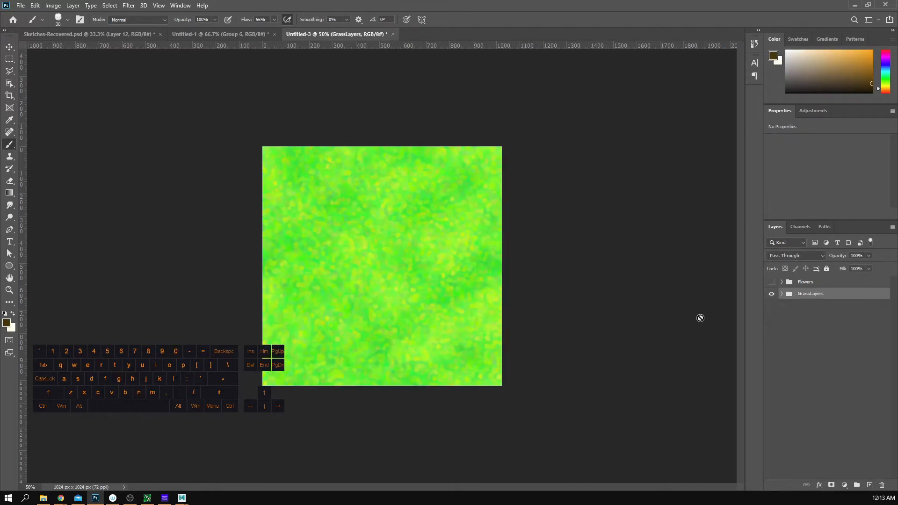
{"action": "left_click", "coordinate": [773, 281]}
{"action": "left_click", "coordinate": [772, 282]}
{"action": "right_click", "coordinate": [810, 296]}
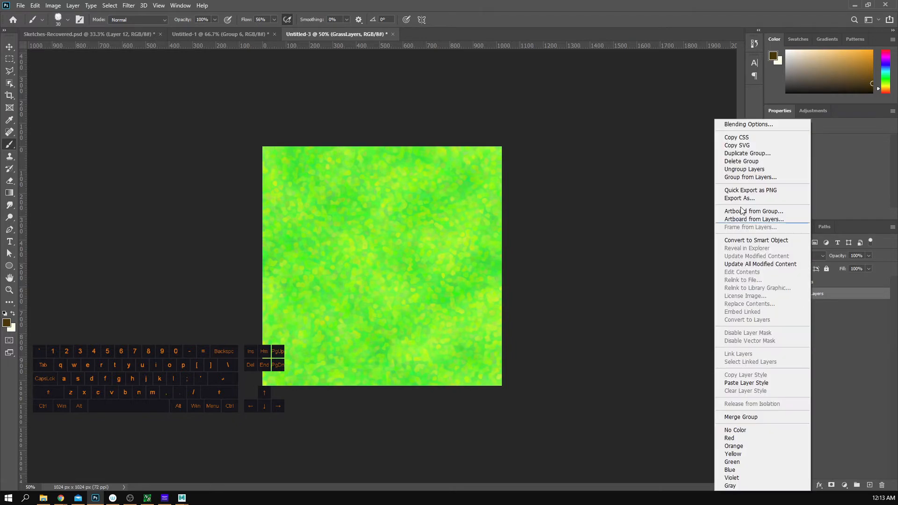
{"action": "left_click", "coordinate": [763, 153]}
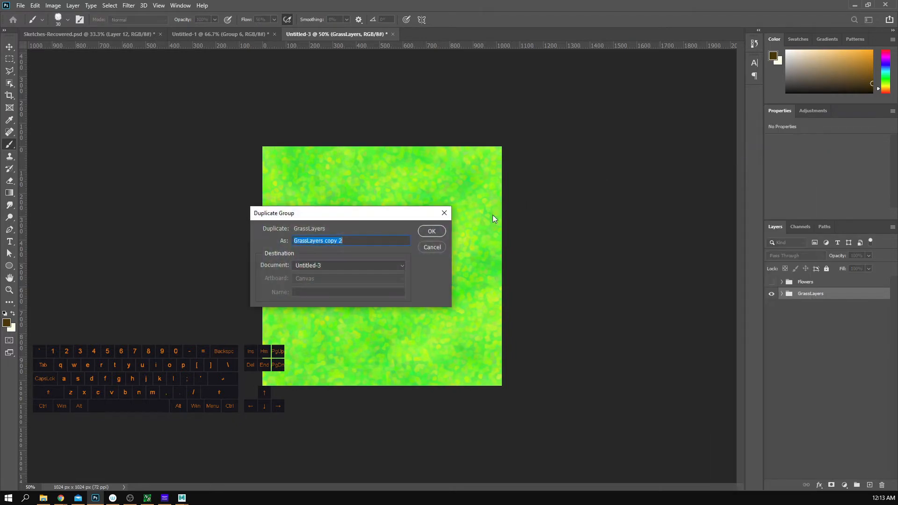
{"action": "left_click", "coordinate": [429, 230]}
{"action": "left_click_drag", "start_coordinate": [827, 292], "coordinate": [817, 278]}
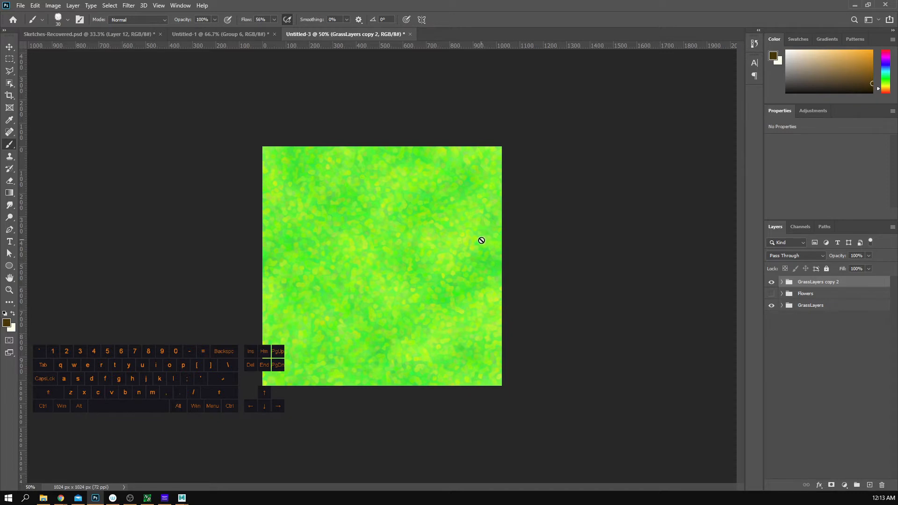
Step: Merge the duplicated grass group into a single layer and rename it dirtBase
{"action": "right_click", "coordinate": [809, 285]}
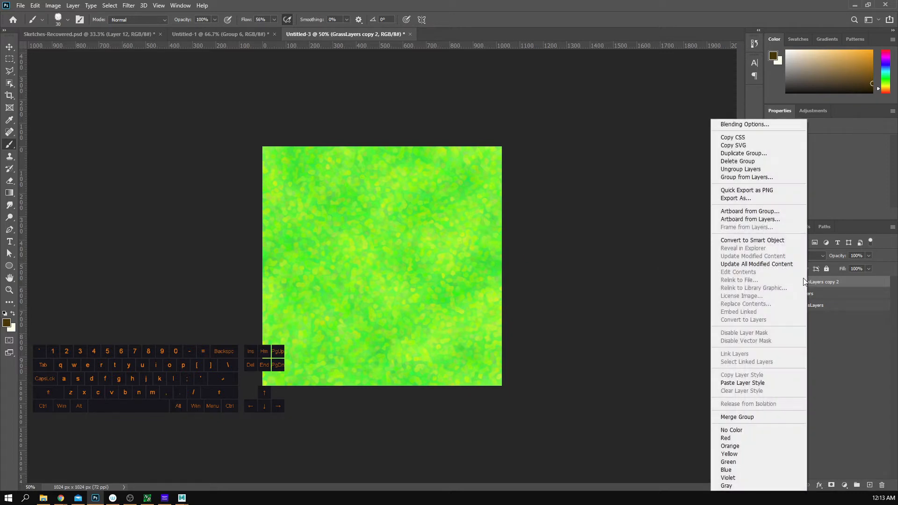
{"action": "left_click", "coordinate": [763, 417]}
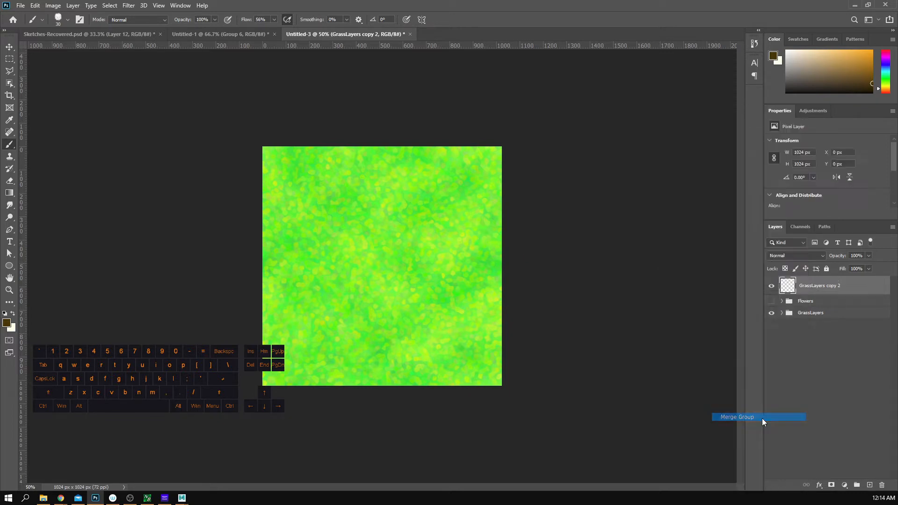
{"action": "double_click", "coordinate": [809, 286]}
{"action": "type", "text": "dirtB"}
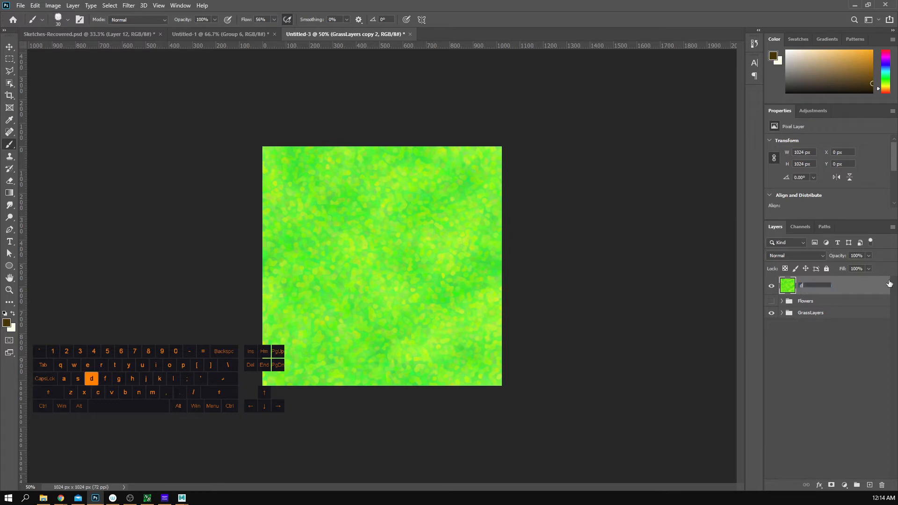
{"action": "type", "text": "ase"}
{"action": "key", "text": "Return"}
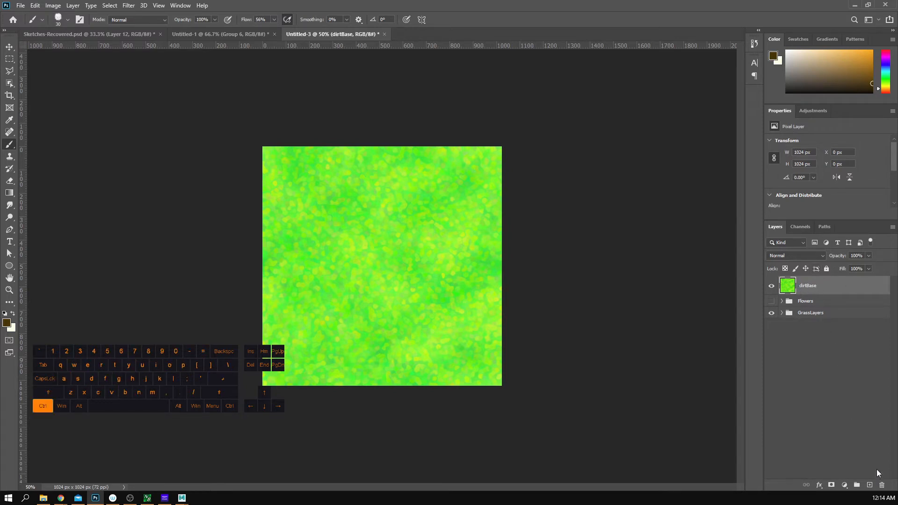
Step: Put the dirtBase layer in a new group and name the group Dirt
{"action": "key", "text": "ctrl+g"}
{"action": "double_click", "coordinate": [805, 282]}
{"action": "type", "text": "Dri"}
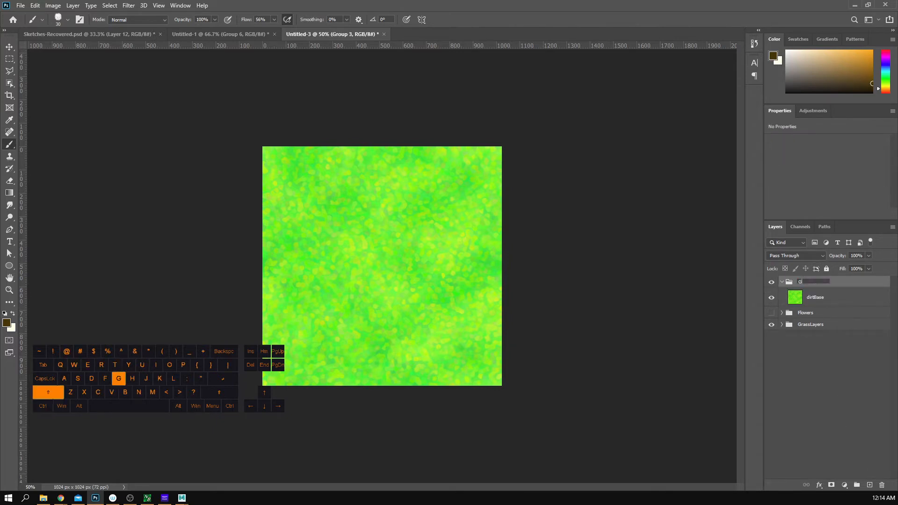
{"action": "type", "text": "t"}
{"action": "key", "text": "Return"}
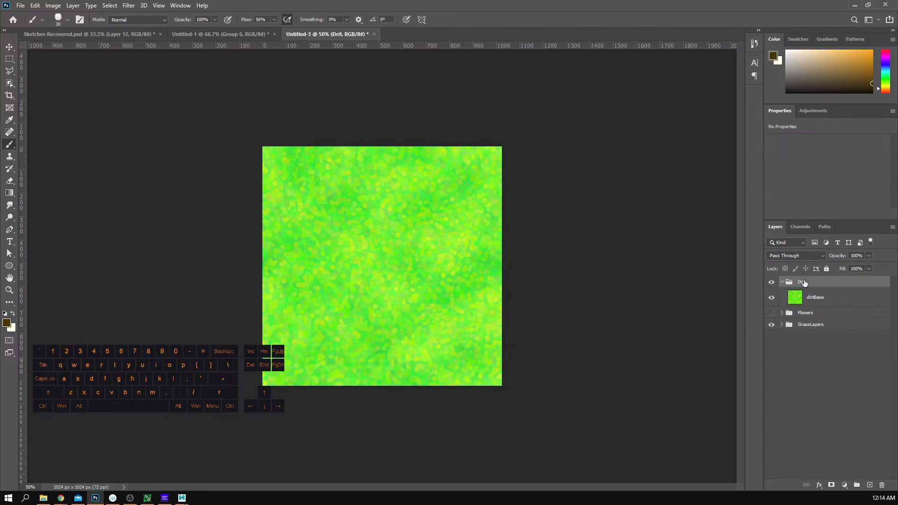
{"action": "double_click", "coordinate": [802, 282]}
{"action": "type", "text": "Dirt"}
{"action": "key", "text": "Return"}
Step: Add a new layer above dirtBase and fill it with the dark brown foreground color
{"action": "left_click", "coordinate": [808, 296]}
{"action": "left_click", "coordinate": [870, 485]}
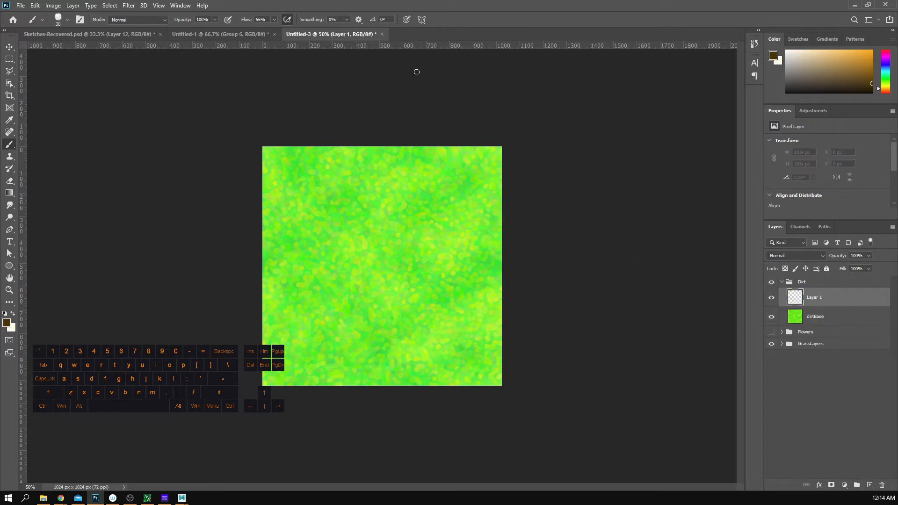
{"action": "left_click", "coordinate": [35, 6]}
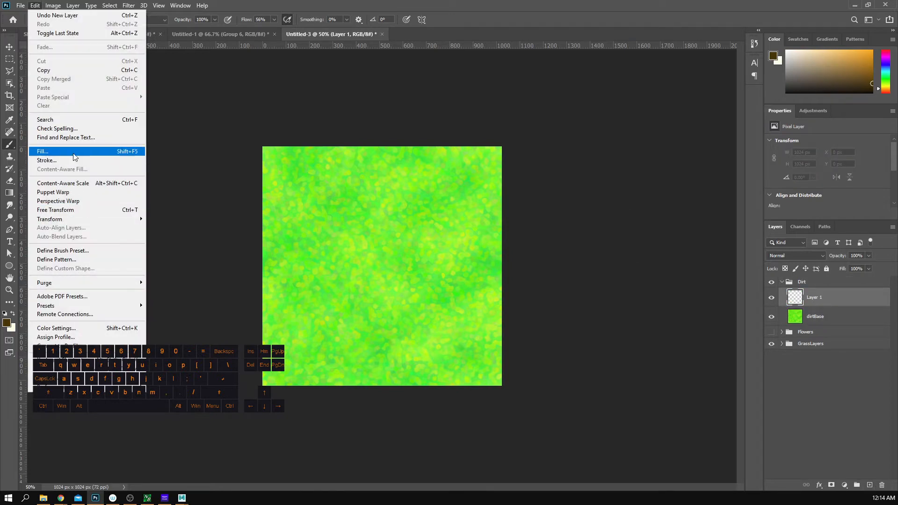
{"action": "left_click", "coordinate": [40, 151]}
{"action": "left_click", "coordinate": [459, 196]}
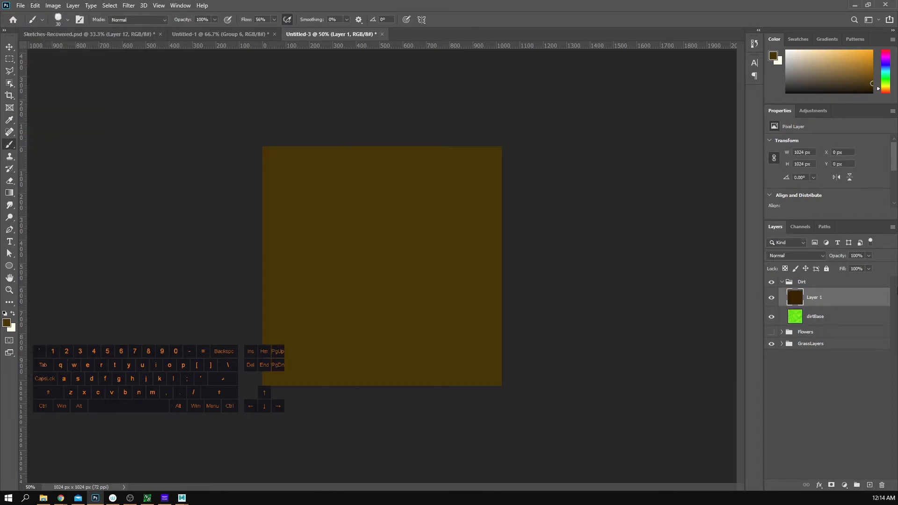
Step: Try different blending modes on the brown fill layer, set it to Hue, and compare the texture with the layer hidden and shown
{"action": "left_click", "coordinate": [797, 255]}
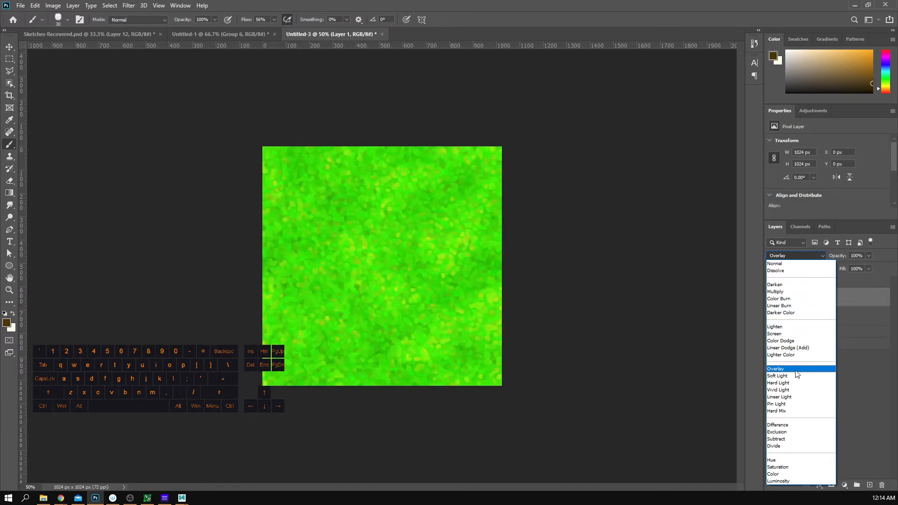
{"action": "left_click", "coordinate": [796, 369]}
{"action": "key", "text": "Down"}
{"action": "key", "text": "Down"}
{"action": "key", "text": "Down"}
{"action": "key", "text": "Down"}
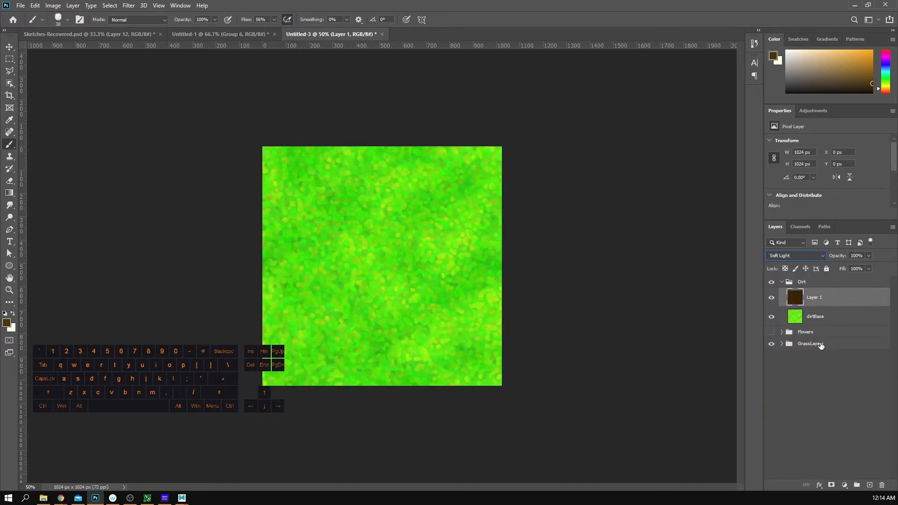
{"action": "key", "text": "Up"}
{"action": "key", "text": "Up"}
{"action": "key", "text": "Up"}
{"action": "key", "text": "Up"}
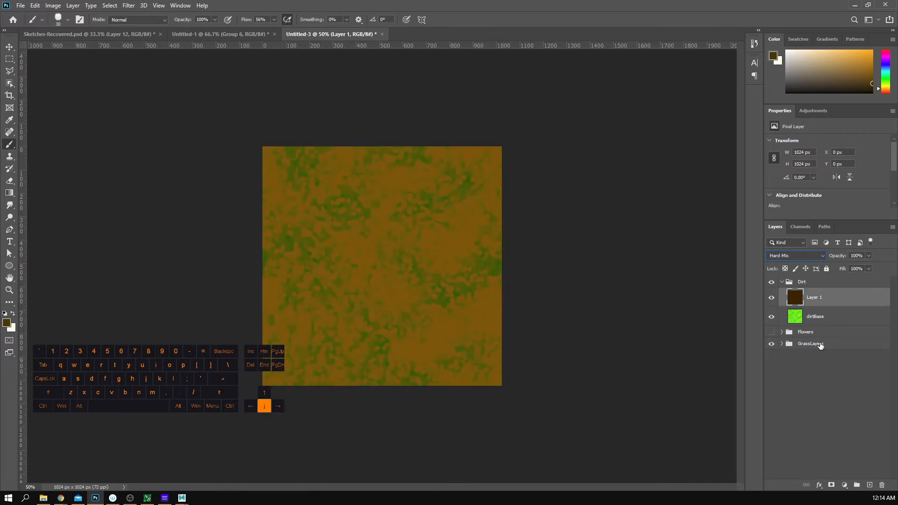
{"action": "key", "text": "Up"}
{"action": "key", "text": "Up"}
{"action": "key", "text": "Up"}
{"action": "key", "text": "Up"}
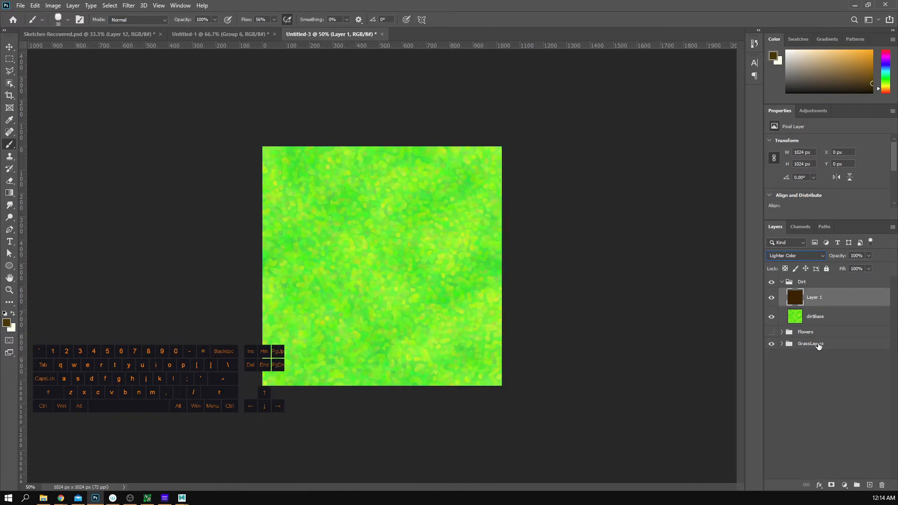
{"action": "key", "text": "Up"}
{"action": "key", "text": "Up"}
{"action": "key", "text": "Down"}
{"action": "key", "text": "Down"}
{"action": "key", "text": "Down"}
{"action": "key", "text": "Down"}
{"action": "key", "text": "Down"}
{"action": "key", "text": "Down"}
{"action": "key", "text": "Down"}
{"action": "key", "text": "Down"}
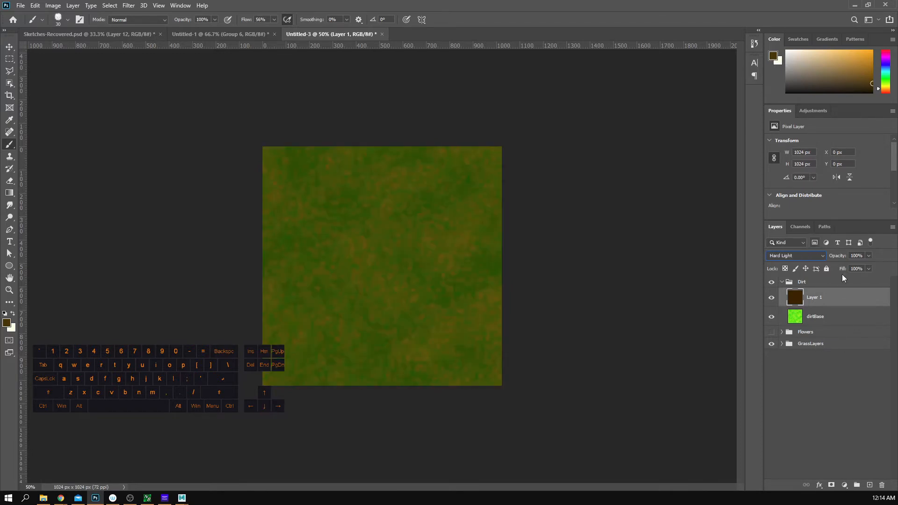
{"action": "key", "text": "Down"}
{"action": "key", "text": "Down"}
{"action": "key", "text": "Down"}
{"action": "key", "text": "Down"}
{"action": "key", "text": "Down"}
{"action": "key", "text": "Down"}
{"action": "key", "text": "Down"}
{"action": "key", "text": "Down"}
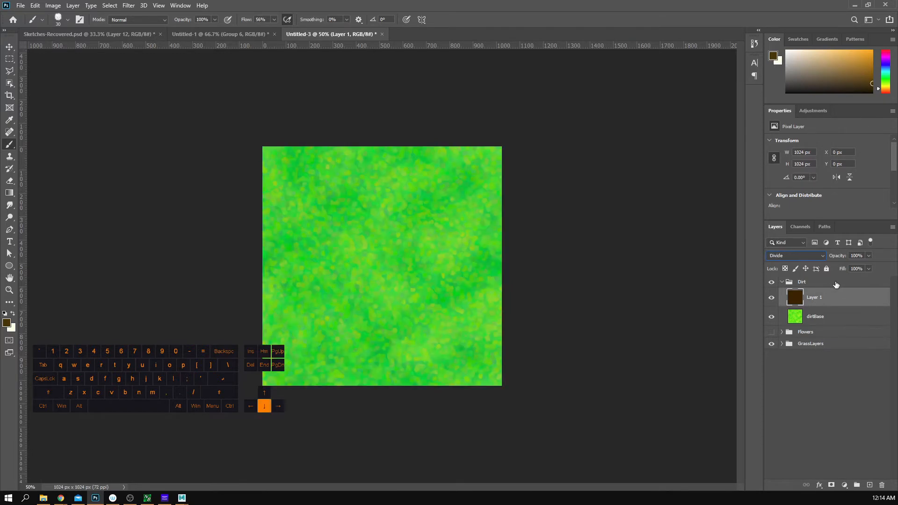
{"action": "key", "text": "Down"}
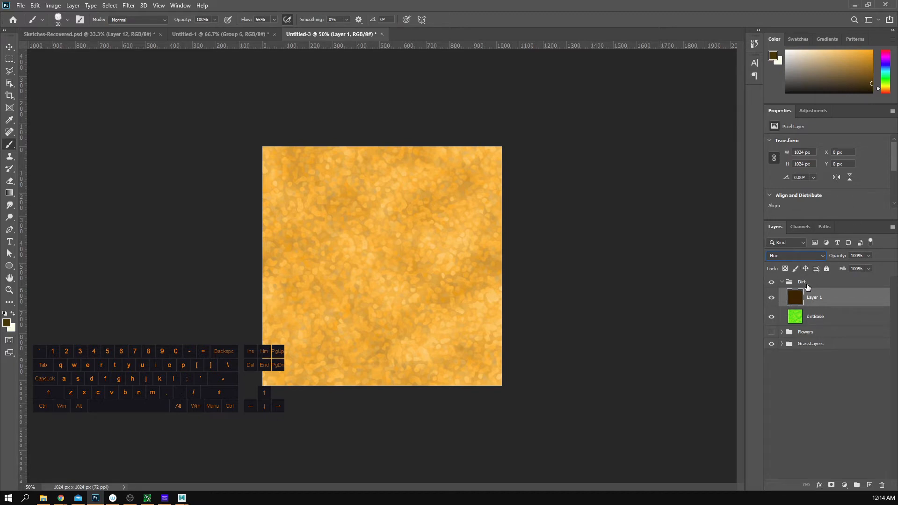
{"action": "left_click", "coordinate": [771, 298]}
{"action": "left_click", "coordinate": [772, 300]}
Step: Group the brown fill layer with dirtBase inside the Dirt group and name the new group Path1
{"action": "key", "text": "shift"}
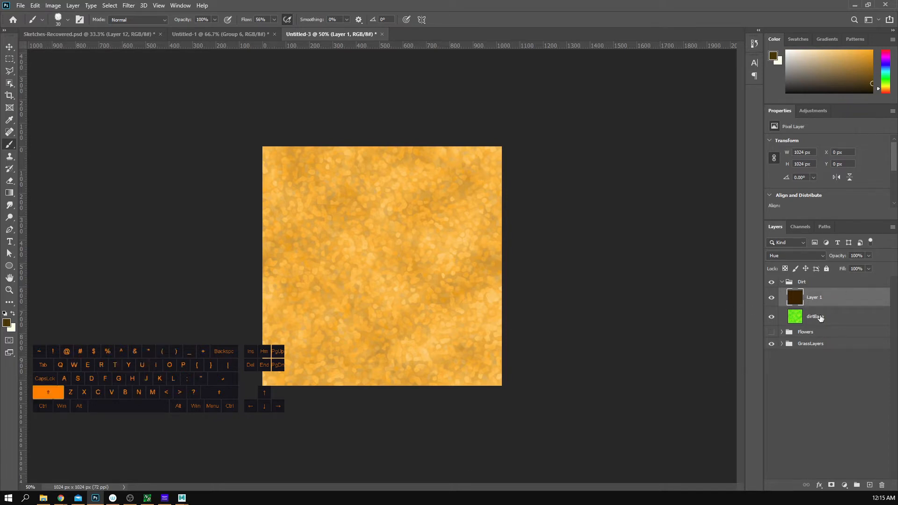
{"action": "left_click", "coordinate": [820, 317], "text": "shift"}
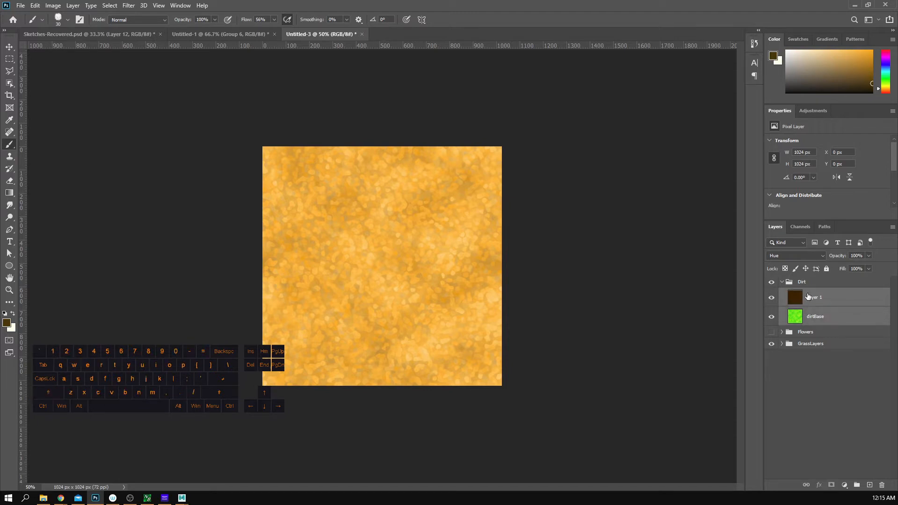
{"action": "left_click", "coordinate": [808, 296]}
{"action": "key", "text": "shift"}
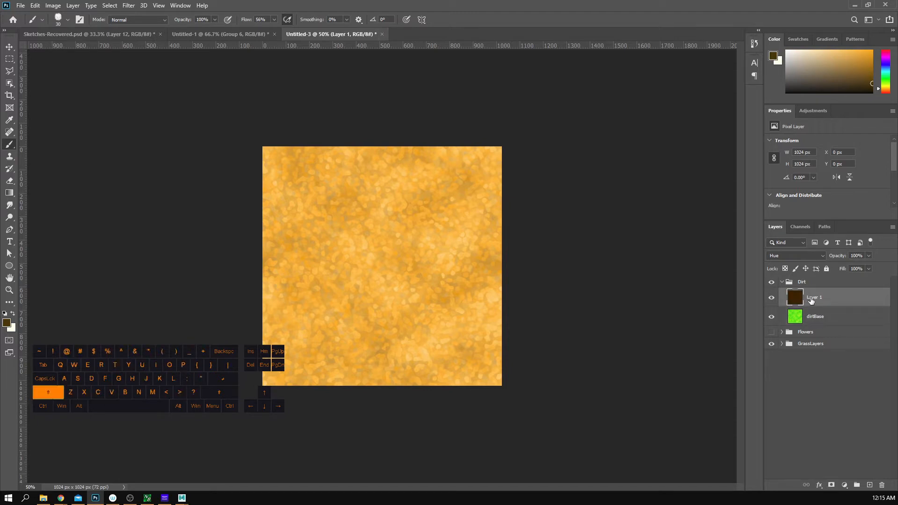
{"action": "left_click", "coordinate": [819, 323], "text": "shift"}
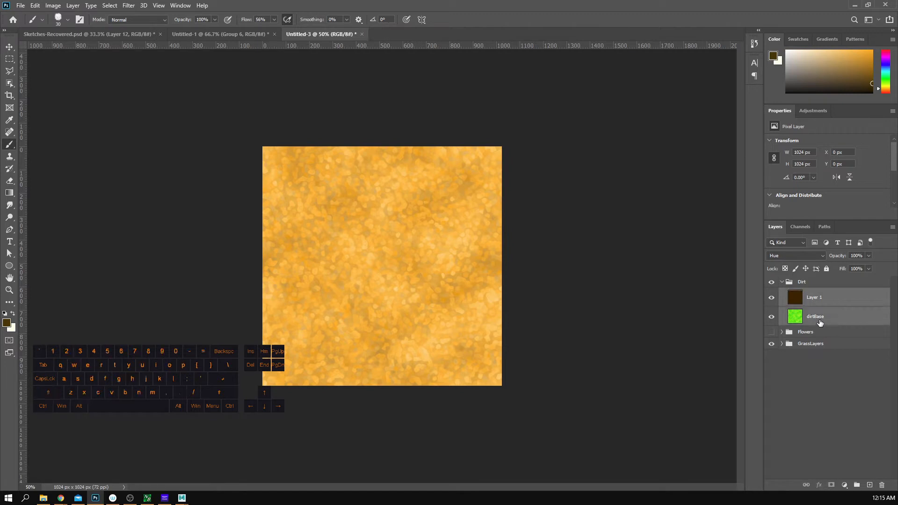
{"action": "key", "text": "ctrl+g"}
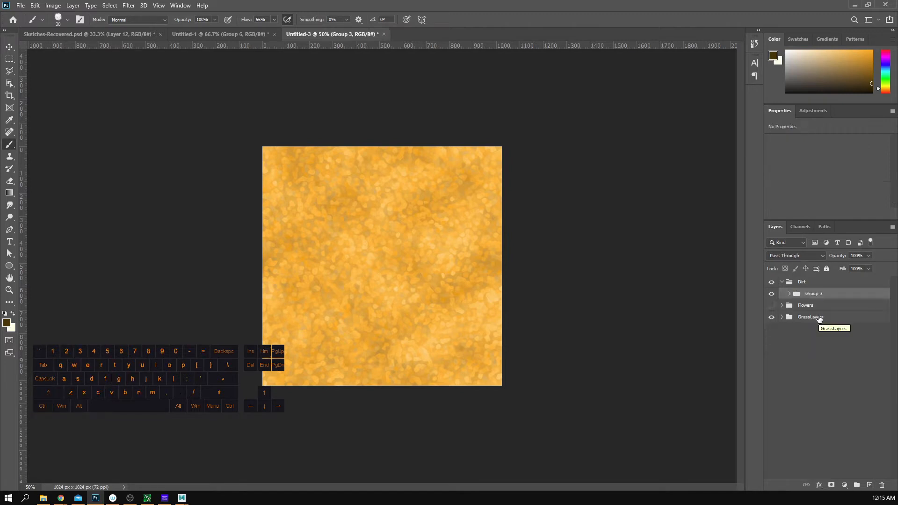
{"action": "double_click", "coordinate": [814, 294]}
{"action": "type", "text": "Path1"}
{"action": "key", "text": "Return"}
Step: Add a layer mask to the Path1 group and choose the Kyle's Concept Brushes - Foliage Mix 2 brush with black as foreground
{"action": "left_click", "coordinate": [829, 486]}
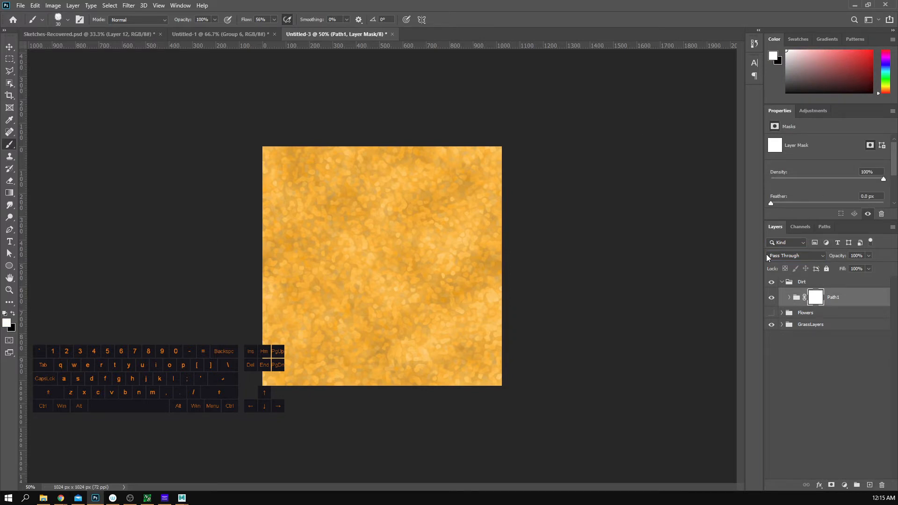
{"action": "key", "text": "x"}
{"action": "left_click", "coordinate": [67, 21]}
{"action": "scroll", "coordinate": [83, 129], "scroll_direction": "down", "scroll_amount": 3}
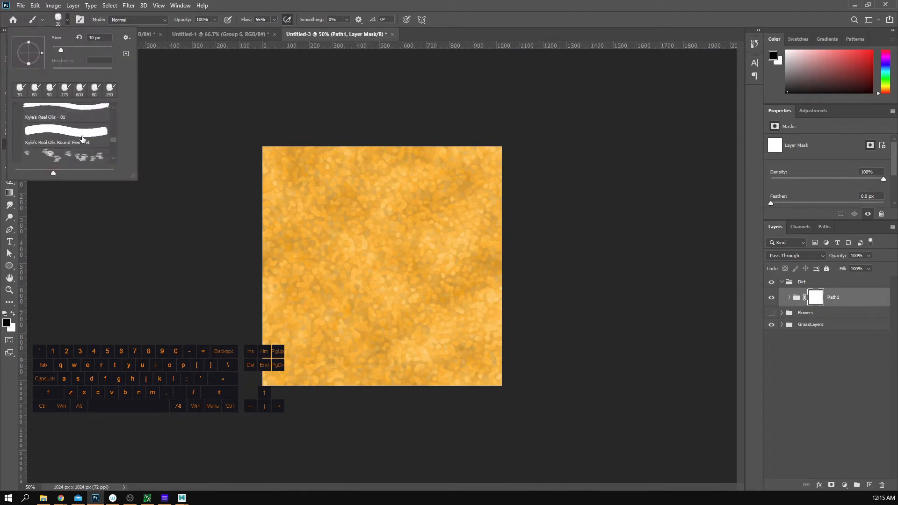
{"action": "scroll", "coordinate": [83, 139], "scroll_direction": "down", "scroll_amount": 6}
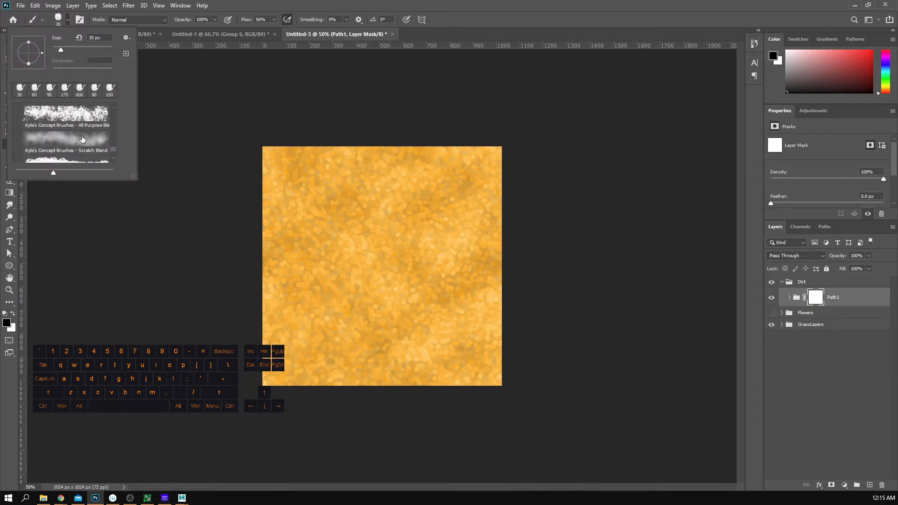
{"action": "scroll", "coordinate": [82, 139], "scroll_direction": "down", "scroll_amount": 5}
{"action": "scroll", "coordinate": [81, 138], "scroll_direction": "up", "scroll_amount": 3}
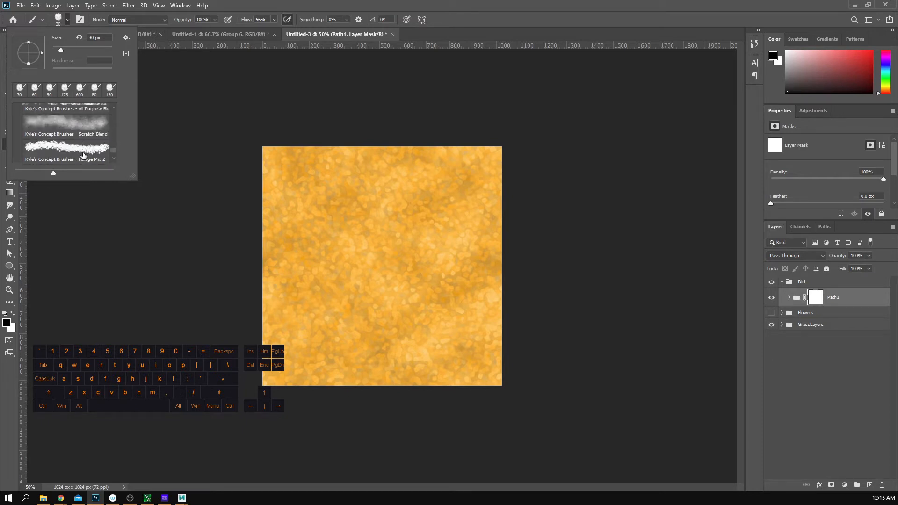
{"action": "left_click", "coordinate": [84, 161]}
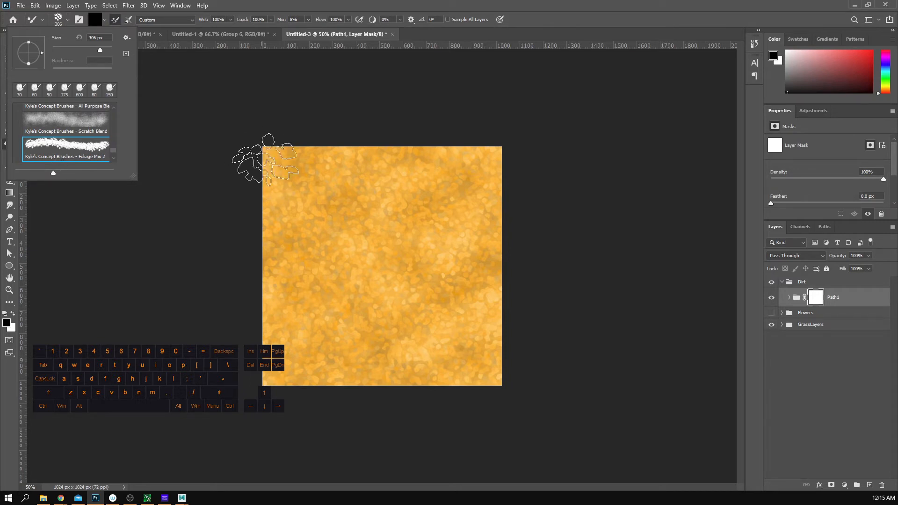
Step: Paint black on the Path1 mask down the left and right sides of the texture to reveal the grass edges
{"action": "left_click", "coordinate": [258, 160]}
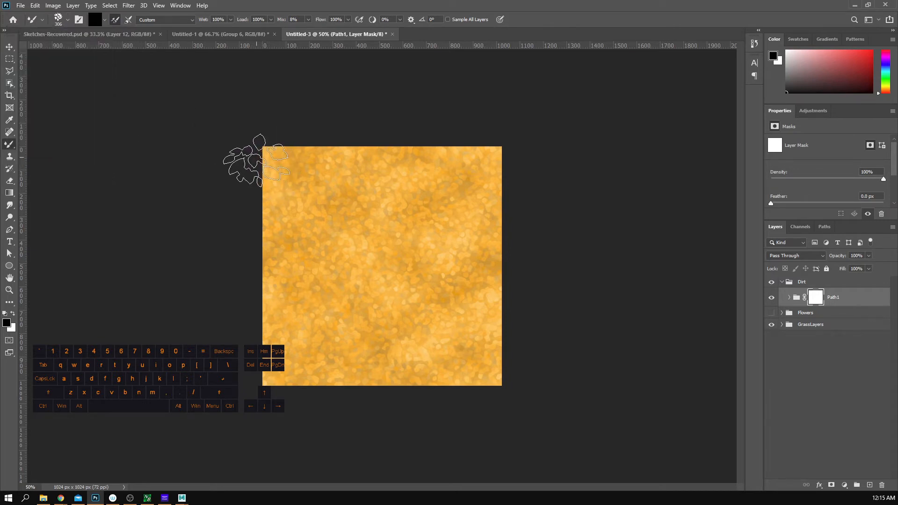
{"action": "mouse_move", "coordinate": [255, 159]}
{"action": "left_mouse_down"}
{"action": "mouse_move", "coordinate": [257, 381]}
{"action": "mouse_move", "coordinate": [237, 321]}
{"action": "mouse_move", "coordinate": [251, 244]}
{"action": "mouse_move", "coordinate": [237, 164]}
{"action": "mouse_move", "coordinate": [261, 381]}
{"action": "mouse_move", "coordinate": [241, 168]}
{"action": "mouse_move", "coordinate": [249, 156]}
{"action": "mouse_move", "coordinate": [242, 320]}
{"action": "mouse_move", "coordinate": [262, 393]}
{"action": "mouse_move", "coordinate": [236, 195]}
{"action": "mouse_move", "coordinate": [255, 140]}
{"action": "mouse_move", "coordinate": [267, 400]}
{"action": "left_mouse_up"}
{"action": "mouse_move", "coordinate": [511, 386]}
{"action": "left_mouse_down"}
{"action": "mouse_move", "coordinate": [517, 147]}
{"action": "mouse_move", "coordinate": [523, 365]}
{"action": "mouse_move", "coordinate": [514, 351]}
{"action": "left_mouse_up"}
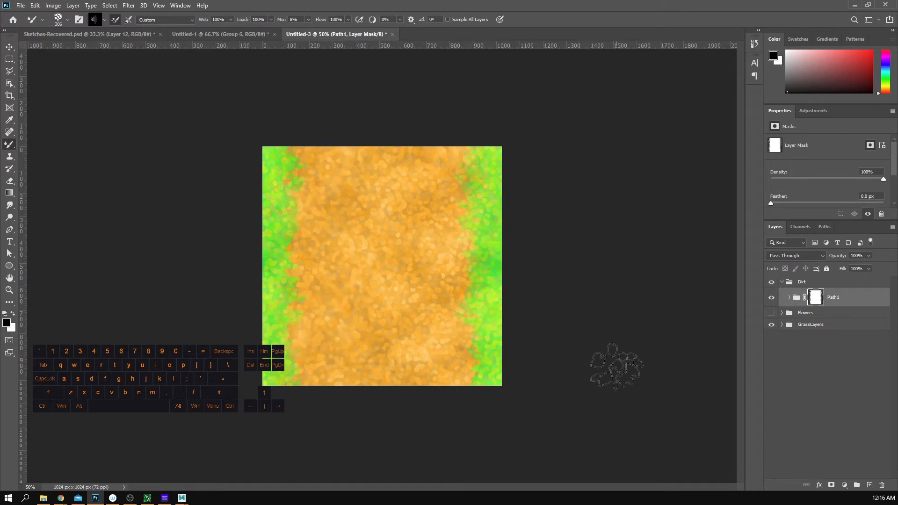
Step: Paint white back into the Path1 mask along both grass borders to break up the path's edges
{"action": "key", "text": "z"}
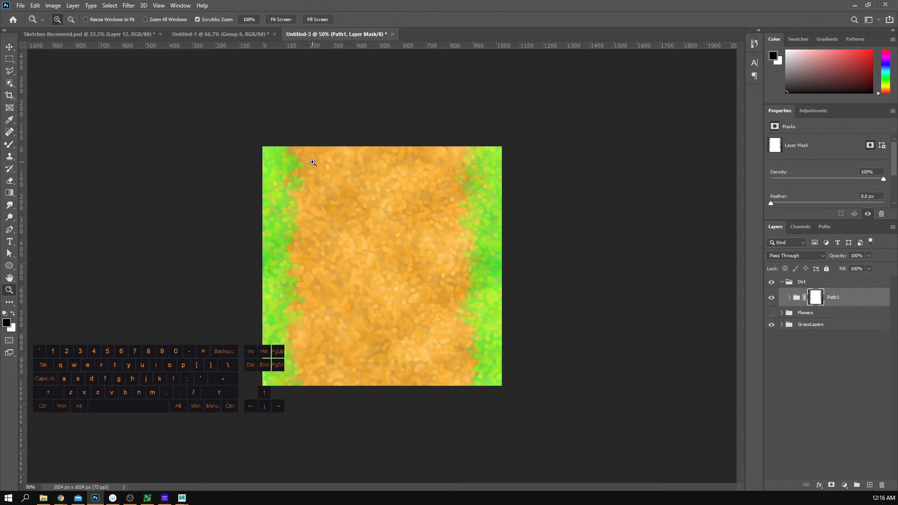
{"action": "key", "text": "b"}
{"action": "key", "text": "x"}
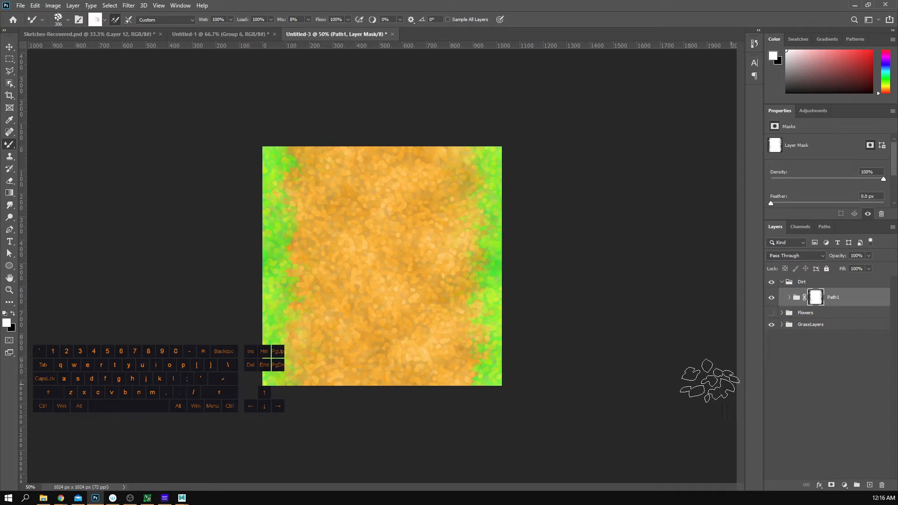
Step: Compare the path with the GrassLayers group hidden and shown, reselect the Path1 mask, and leave GrassLayers hidden
{"action": "left_click", "coordinate": [771, 324]}
{"action": "left_click", "coordinate": [771, 324]}
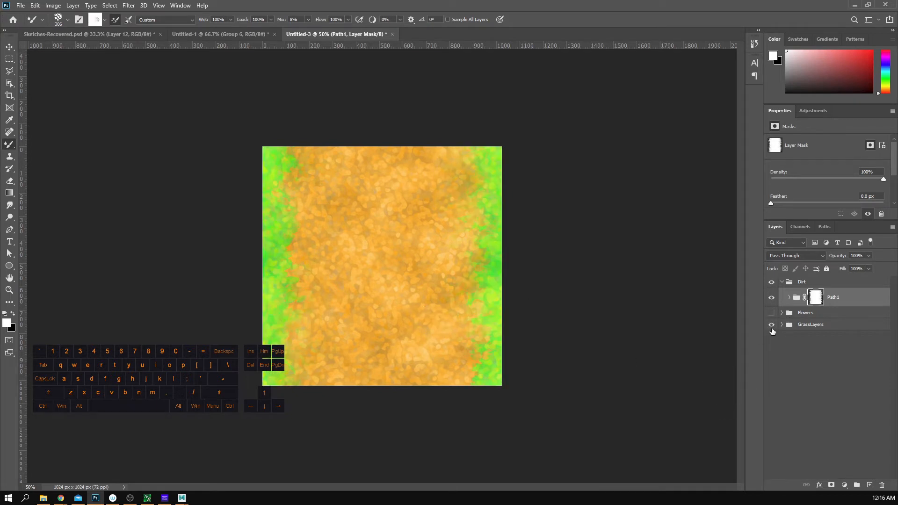
{"action": "left_click", "coordinate": [771, 324]}
{"action": "left_click", "coordinate": [771, 324]}
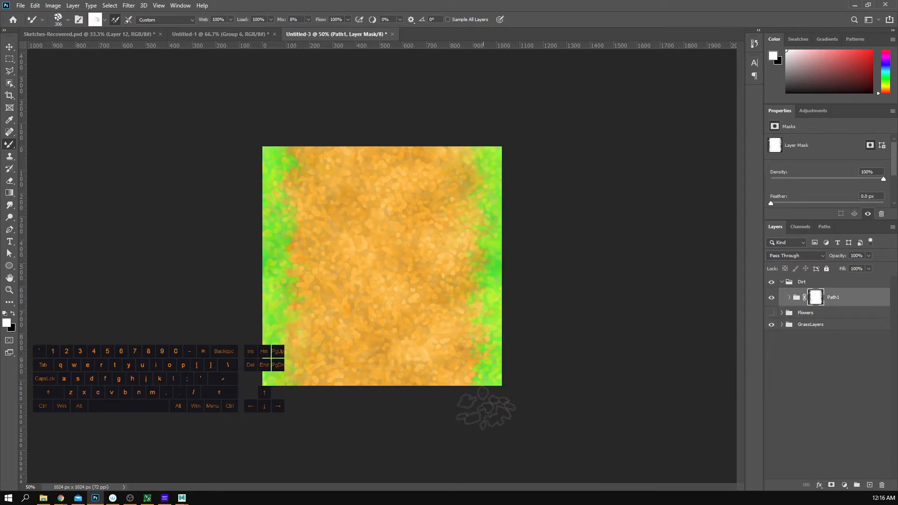
{"action": "left_click", "coordinate": [768, 330]}
{"action": "left_click", "coordinate": [770, 325]}
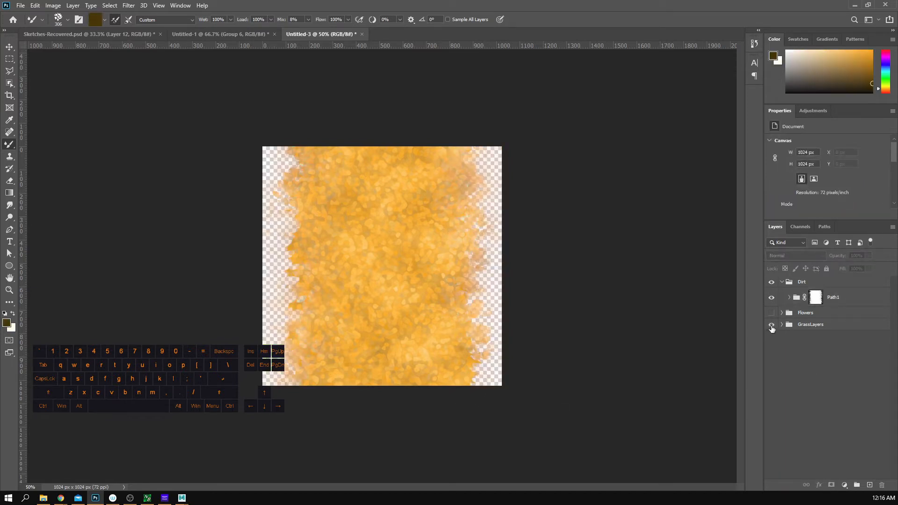
{"action": "left_click", "coordinate": [771, 325]}
{"action": "left_click", "coordinate": [816, 297]}
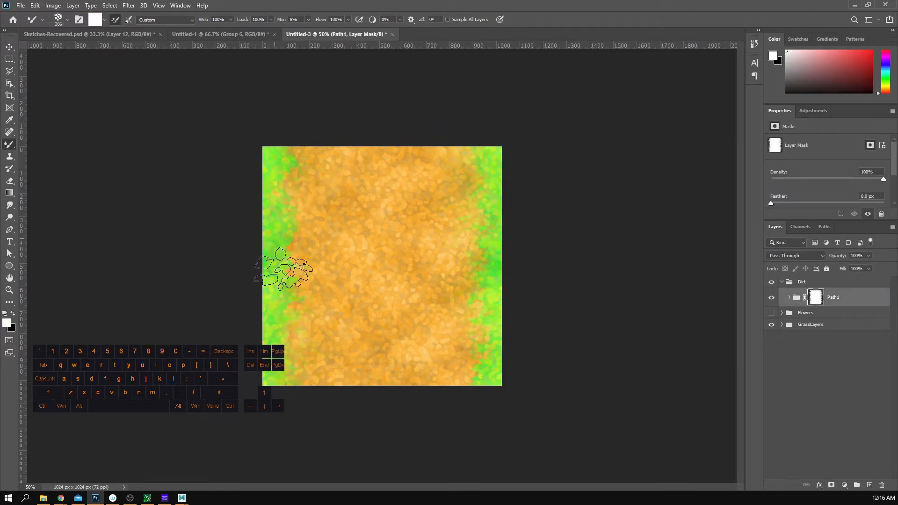
{"action": "left_click", "coordinate": [770, 324]}
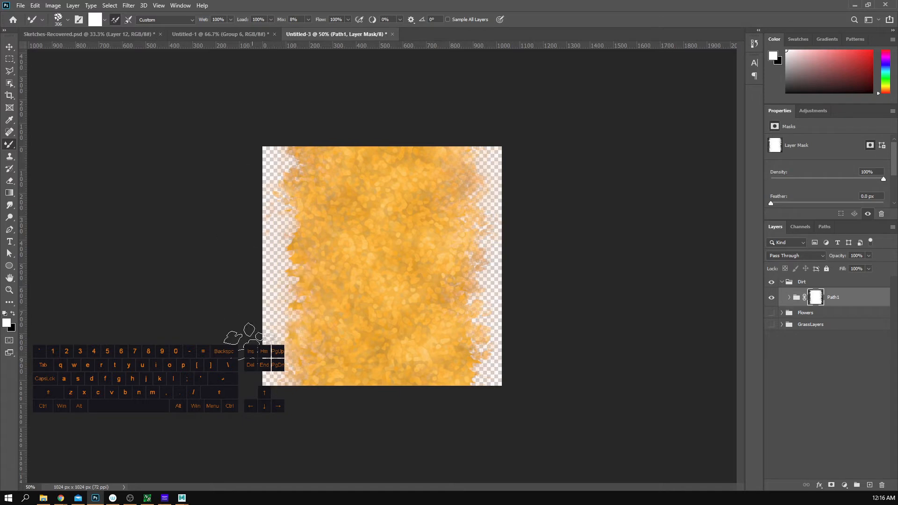
Step: Switch to the Soft Round brush, reduce its size to 175 px, and undo the last stroke on the mask
{"action": "left_click", "coordinate": [67, 20]}
{"action": "scroll", "coordinate": [117, 139], "scroll_direction": "down", "scroll_amount": 5}
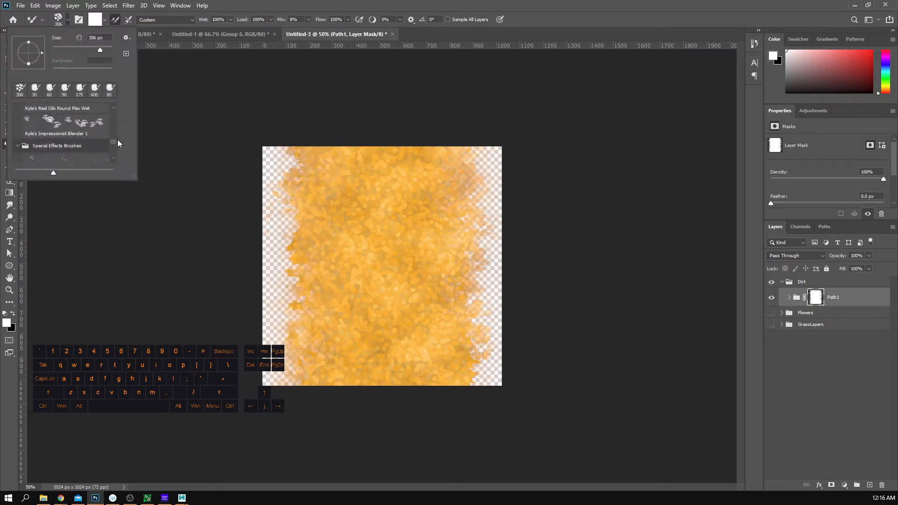
{"action": "scroll", "coordinate": [117, 139], "scroll_direction": "up", "scroll_amount": 5}
{"action": "left_click", "coordinate": [84, 120]}
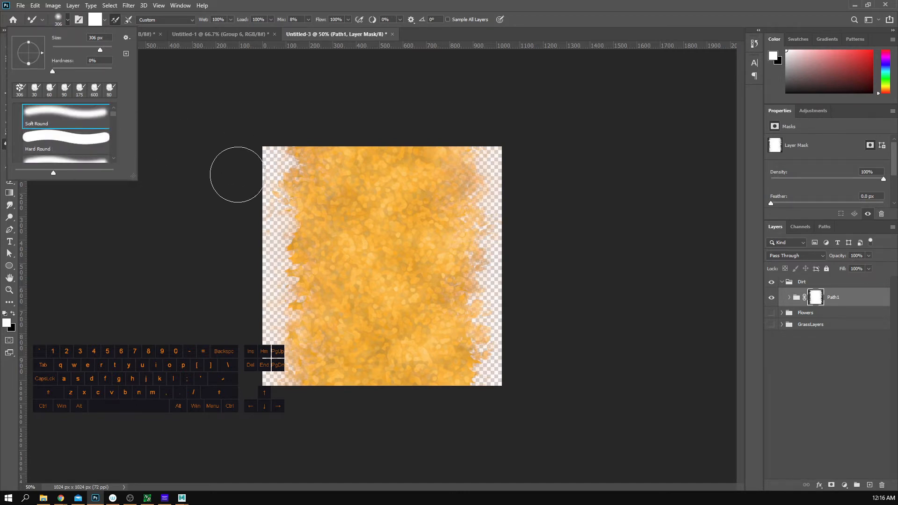
{"action": "key", "text": "bracketleft"}
{"action": "key", "text": "bracketleft"}
{"action": "key", "text": "bracketleft"}
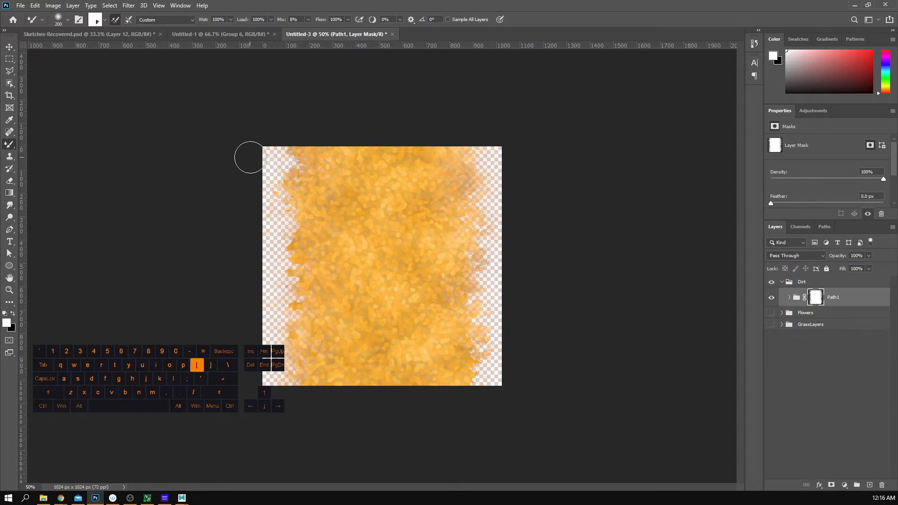
{"action": "key", "text": "ctrl+z"}
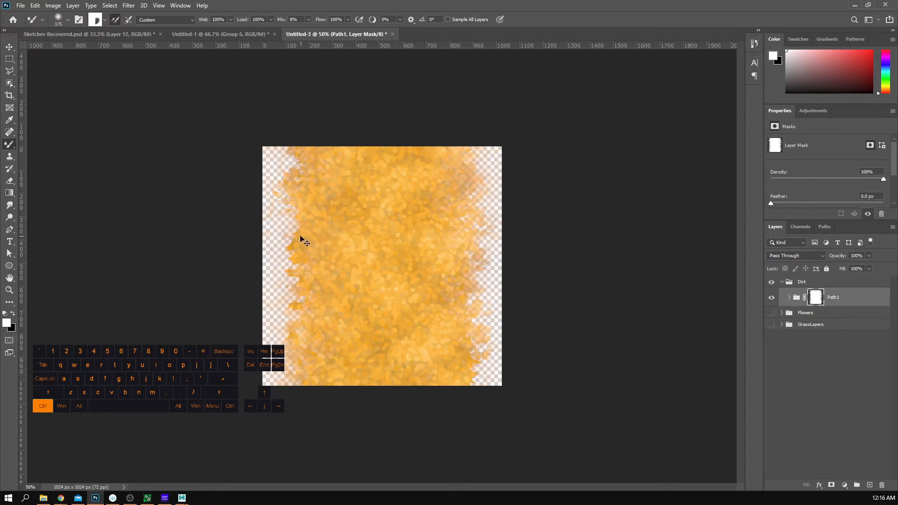
Step: Paint black on the Path1 mask along the outer edges of the texture and undo the last stroke on the right edge
{"action": "key", "text": "x"}
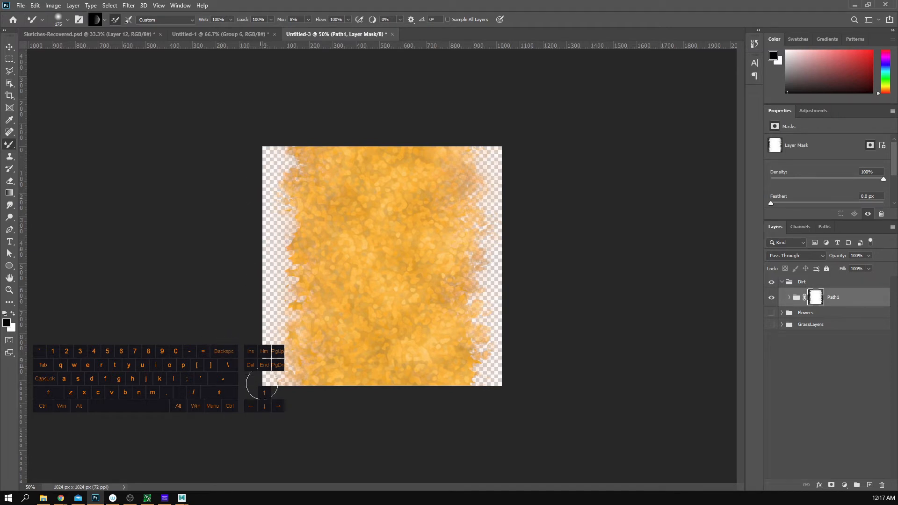
{"action": "key", "text": "shift"}
{"action": "key", "text": "shift"}
{"action": "left_click_drag", "start_coordinate": [503, 350], "coordinate": [473, 388]}
{"action": "key", "text": "ctrl+z"}
Step: Switch from the Mixer Brush to the regular Brush tool and set its flow to 100%
{"action": "key", "text": "z"}
{"action": "mouse_move", "coordinate": [506, 195]}
{"action": "left_mouse_down"}
{"action": "mouse_move", "coordinate": [556, 197]}
{"action": "mouse_move", "coordinate": [555, 209]}
{"action": "left_mouse_up"}
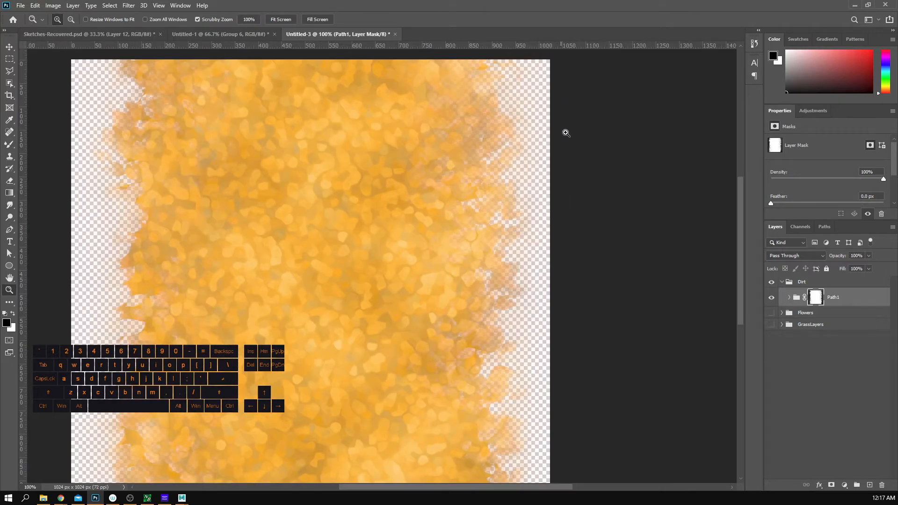
{"action": "left_click_drag", "start_coordinate": [514, 180], "coordinate": [528, 246]}
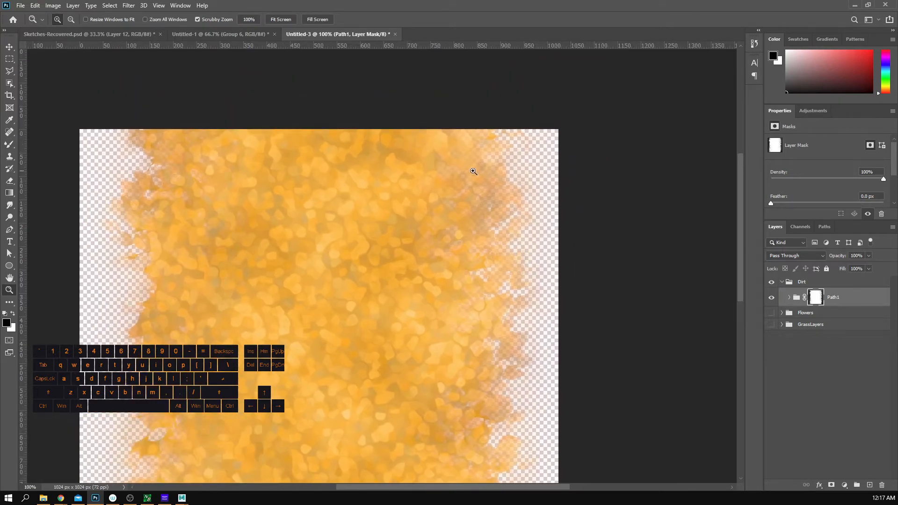
{"action": "left_click_drag", "start_coordinate": [241, 194], "coordinate": [328, 199]}
{"action": "left_click_drag", "start_coordinate": [429, 245], "coordinate": [342, 187]}
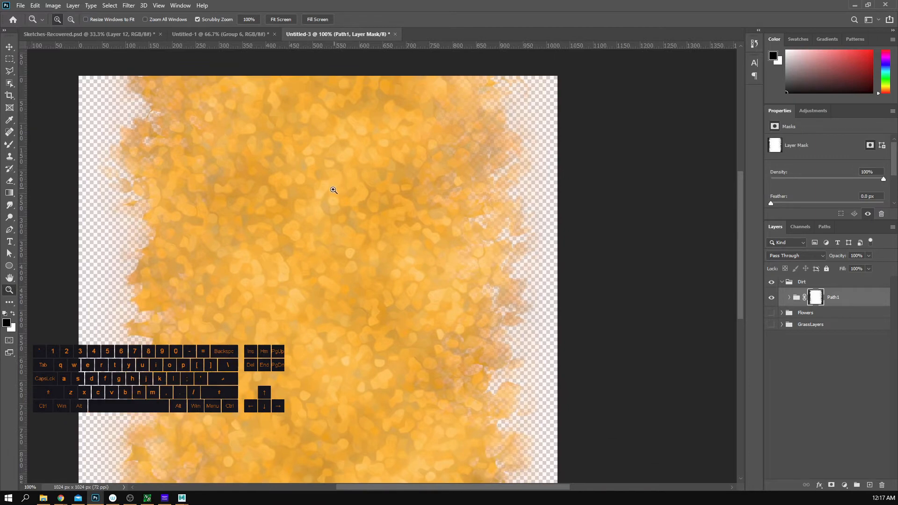
{"action": "key", "text": "b"}
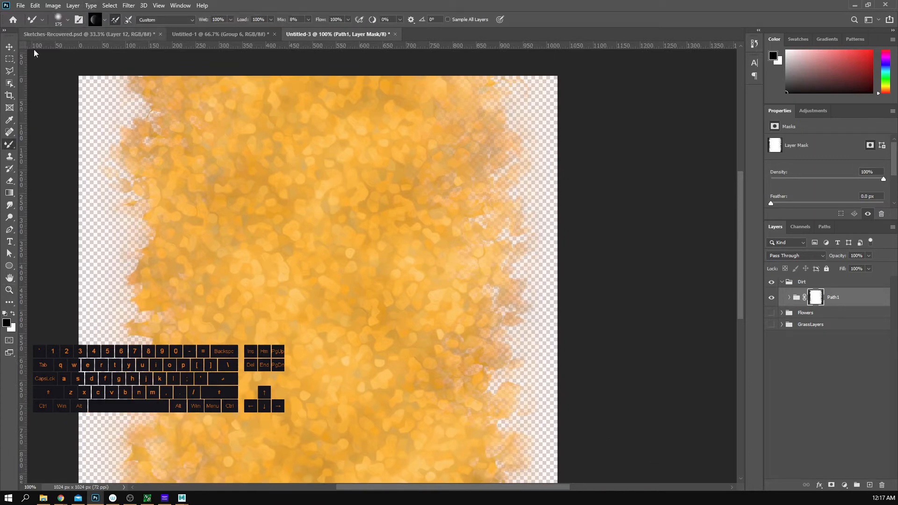
{"action": "right_click", "coordinate": [15, 145]}
{"action": "left_click", "coordinate": [42, 141]}
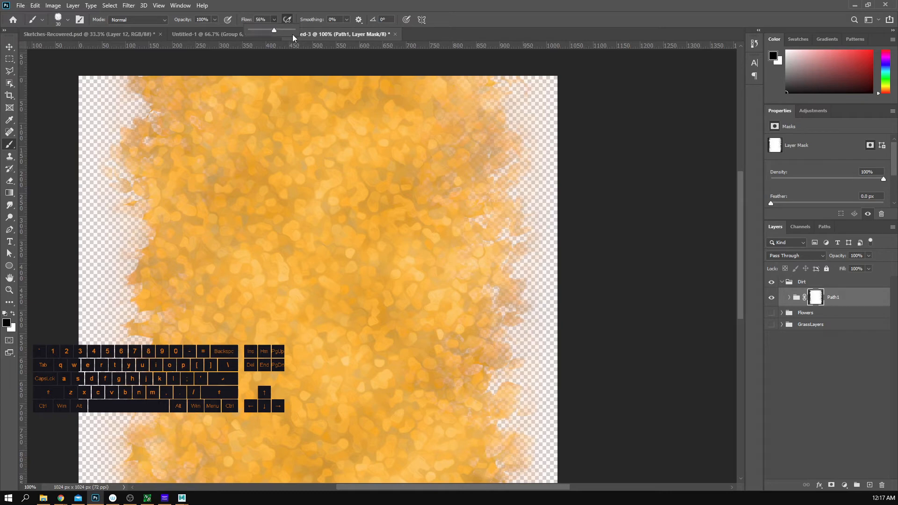
{"action": "left_click_drag", "start_coordinate": [282, 31], "coordinate": [329, 35]}
Step: Enlarge the brush to 125 px and paint black on the mask down the right edge of the dirt path
{"action": "left_click_drag", "start_coordinate": [281, 96], "coordinate": [269, 132]}
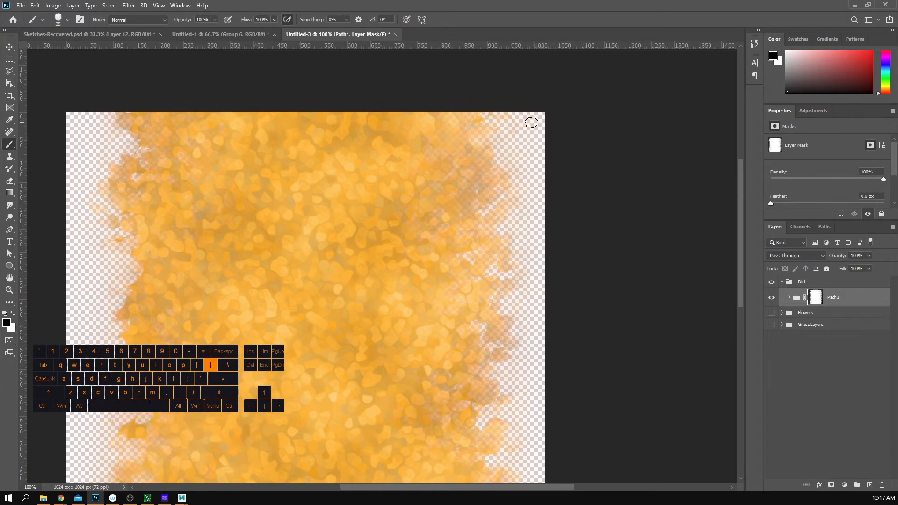
{"action": "key", "text": "bracketright"}
{"action": "key", "text": "bracketright"}
{"action": "key", "text": "bracketright"}
{"action": "key", "text": "bracketright"}
{"action": "key", "text": "bracketright"}
{"action": "key", "text": "bracketright"}
{"action": "key", "text": "bracketright"}
{"action": "key", "text": "bracketright"}
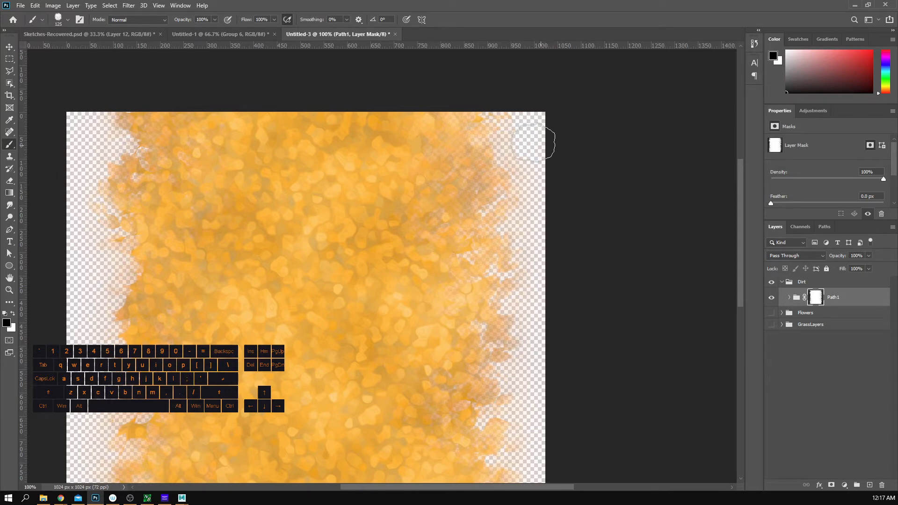
{"action": "mouse_move", "coordinate": [533, 142]}
{"action": "left_mouse_down"}
{"action": "mouse_move", "coordinate": [538, 160]}
{"action": "mouse_move", "coordinate": [514, 140]}
{"action": "mouse_move", "coordinate": [539, 161]}
{"action": "mouse_move", "coordinate": [533, 224]}
{"action": "mouse_move", "coordinate": [542, 260]}
{"action": "mouse_move", "coordinate": [541, 369]}
{"action": "mouse_move", "coordinate": [535, 273]}
{"action": "left_mouse_up"}
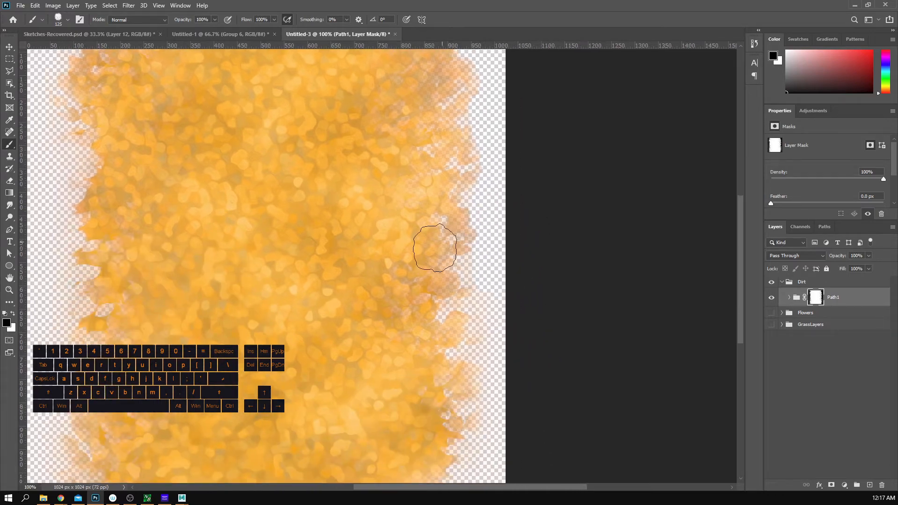
Step: Set the brush to 125 px and paint black on the Path1 mask along the lower right edge of the dirt
{"action": "key", "text": "bracketleft"}
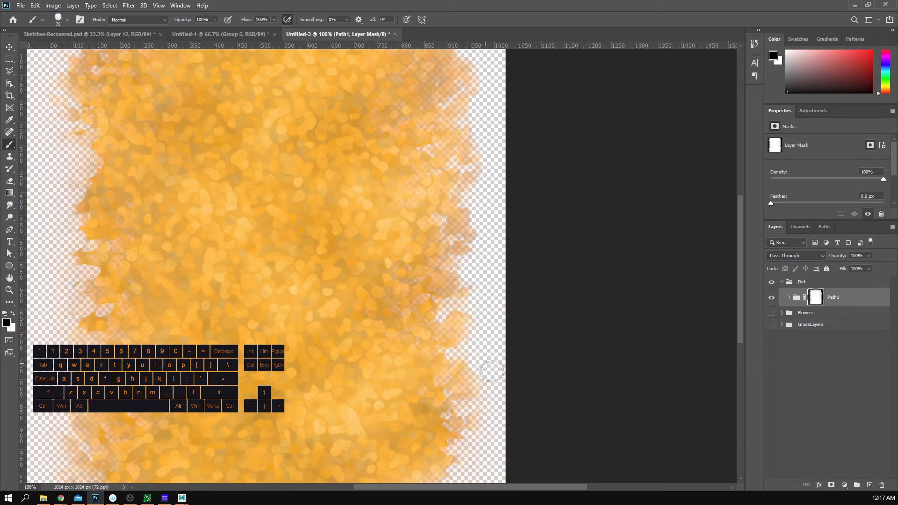
{"action": "left_click_drag", "start_coordinate": [491, 381], "coordinate": [472, 275]}
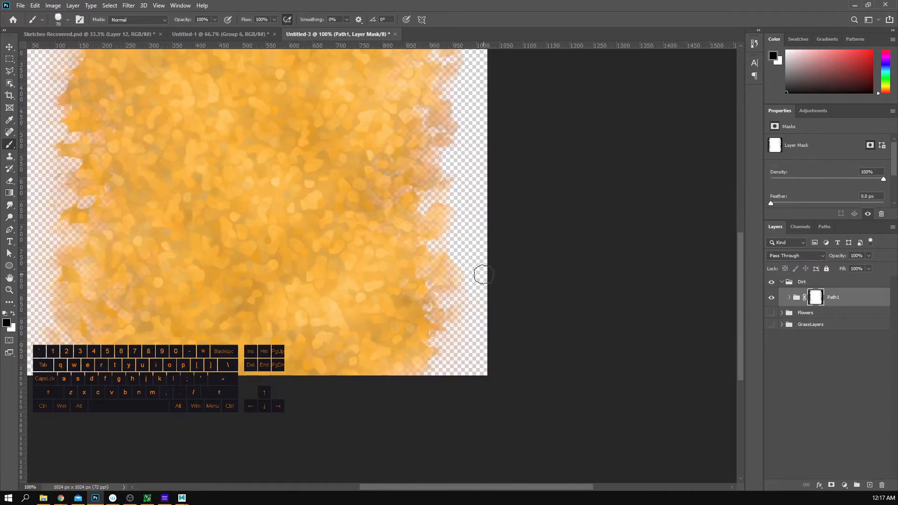
{"action": "key", "text": "bracketright"}
{"action": "key", "text": "bracketright"}
{"action": "key", "text": "bracketright"}
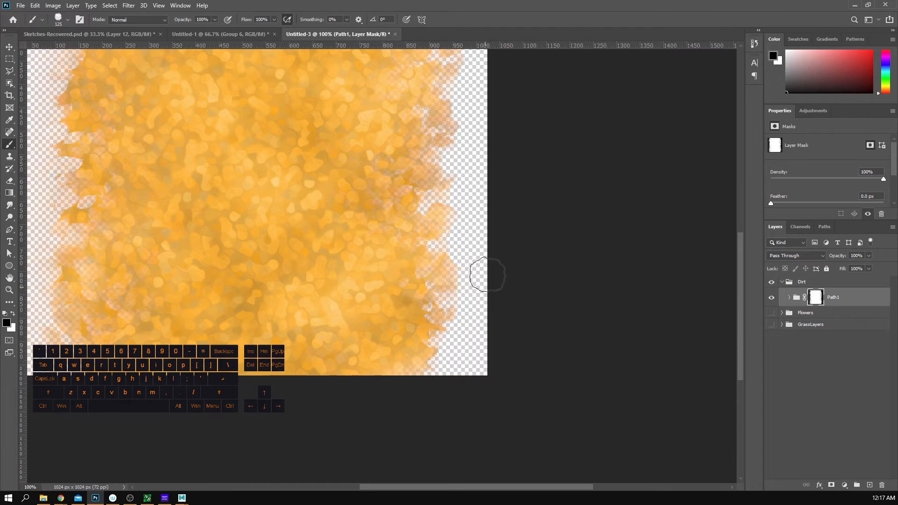
{"action": "left_click_drag", "start_coordinate": [509, 190], "coordinate": [504, 302]}
{"action": "left_click_drag", "start_coordinate": [490, 128], "coordinate": [504, 261]}
Step: Reduce the brush to 90 px and paint black on the mask along the full left edge of the dirt path
{"action": "left_click_drag", "start_coordinate": [435, 196], "coordinate": [617, 124]}
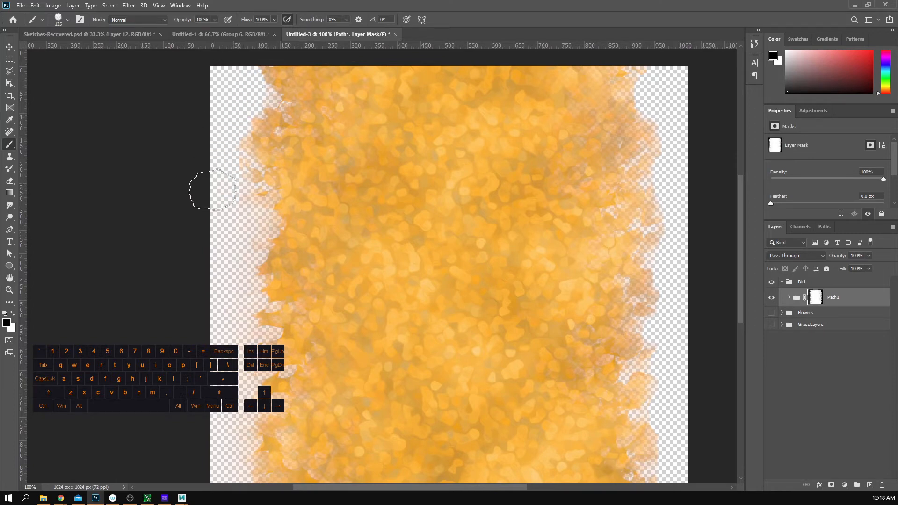
{"action": "key", "text": "bracketleft"}
{"action": "key", "text": "bracketleft"}
{"action": "left_click_drag", "start_coordinate": [209, 220], "coordinate": [199, 204]}
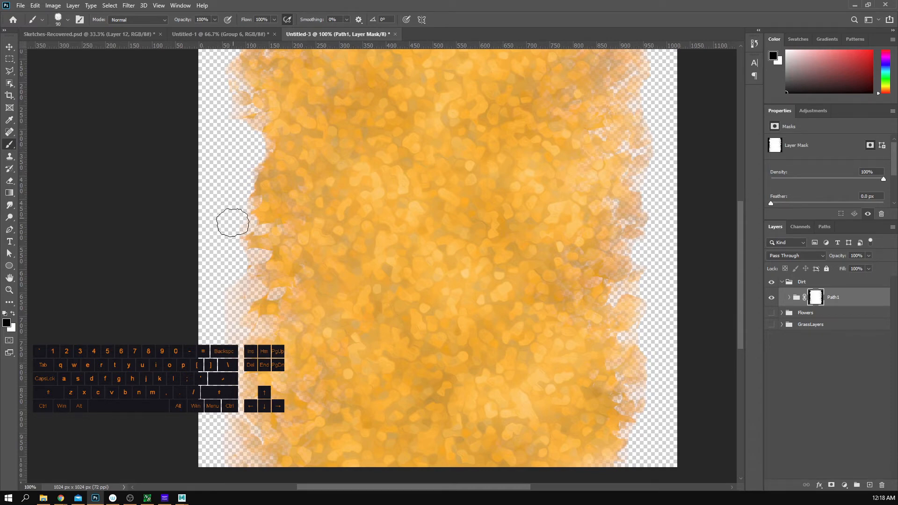
{"action": "left_click_drag", "start_coordinate": [243, 262], "coordinate": [229, 347]}
{"action": "mouse_move", "coordinate": [244, 414]}
{"action": "left_mouse_down"}
{"action": "mouse_move", "coordinate": [218, 435]}
{"action": "mouse_move", "coordinate": [251, 467]}
{"action": "left_mouse_up"}
{"action": "key", "text": "space"}
{"action": "left_click_drag", "start_coordinate": [215, 196], "coordinate": [186, 340]}
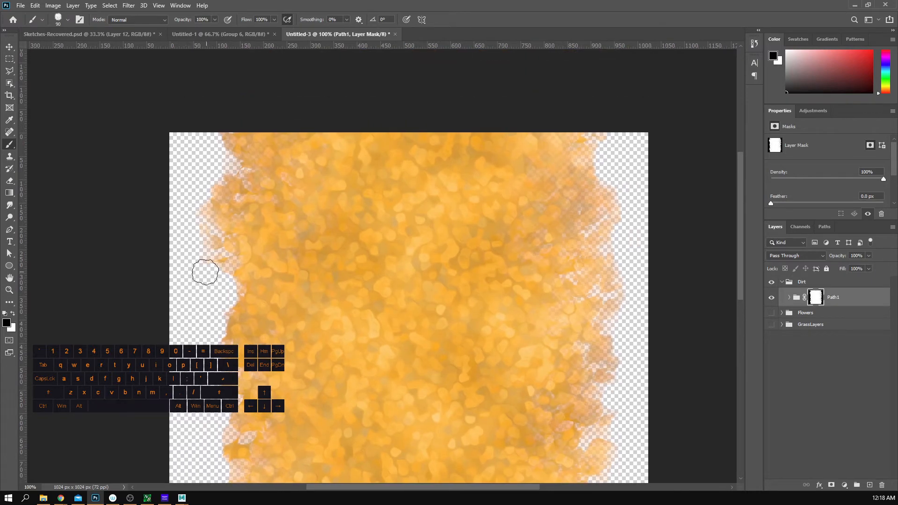
{"action": "left_click_drag", "start_coordinate": [204, 272], "coordinate": [198, 214]}
{"action": "left_click_drag", "start_coordinate": [216, 174], "coordinate": [213, 151]}
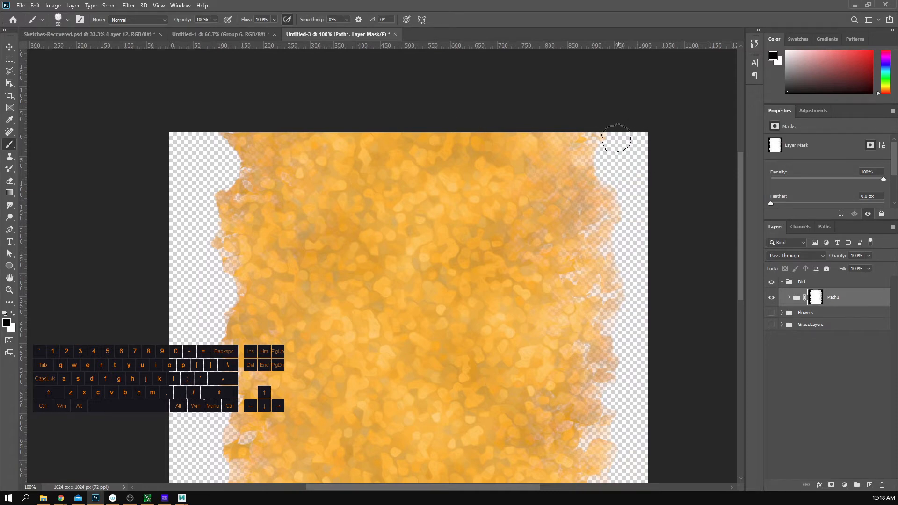
Step: Trim the upper right edge of the dirt path by painting black on the mask with the 90 px brush
{"action": "mouse_move", "coordinate": [617, 186]}
{"action": "left_mouse_down"}
{"action": "mouse_move", "coordinate": [616, 221]}
{"action": "mouse_move", "coordinate": [626, 208]}
{"action": "left_mouse_up"}
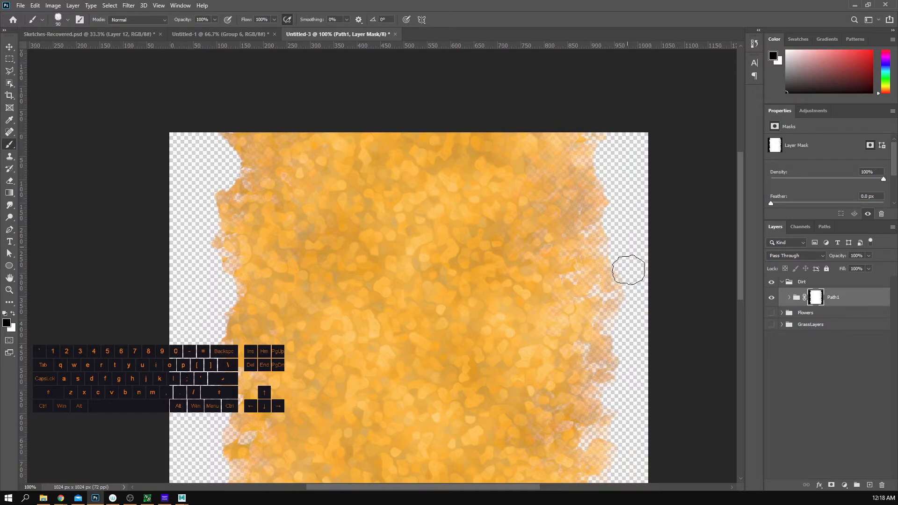
{"action": "left_click_drag", "start_coordinate": [628, 270], "coordinate": [623, 295]}
{"action": "mouse_move", "coordinate": [637, 337]}
{"action": "left_mouse_down"}
{"action": "mouse_move", "coordinate": [629, 243]}
{"action": "mouse_move", "coordinate": [626, 295]}
{"action": "left_mouse_up"}
{"action": "key", "text": "z"}
{"action": "left_click", "coordinate": [586, 257], "text": "alt"}
{"action": "left_click", "coordinate": [586, 256], "text": "alt"}
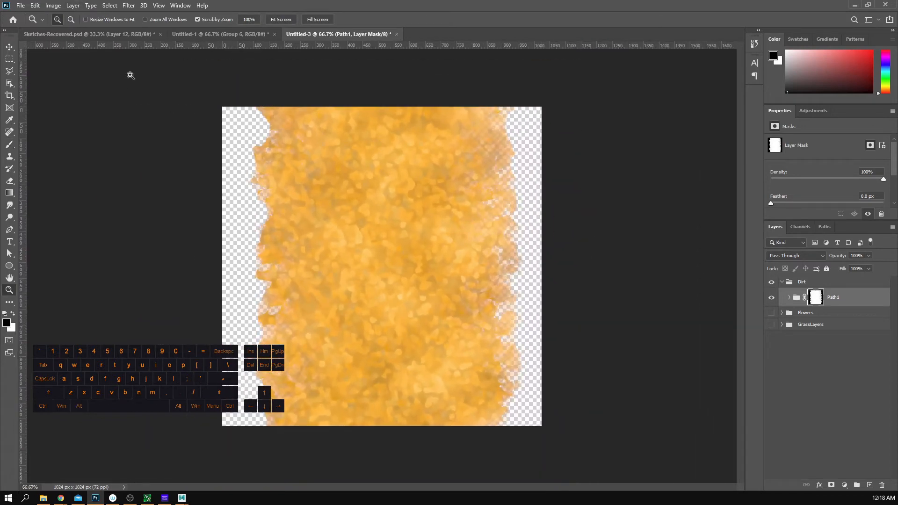
Step: Choose the Kyle's Concept Brushes - Foliage Mix 2 brush preset for painting the mask
{"action": "key", "text": "b"}
{"action": "left_click", "coordinate": [68, 20]}
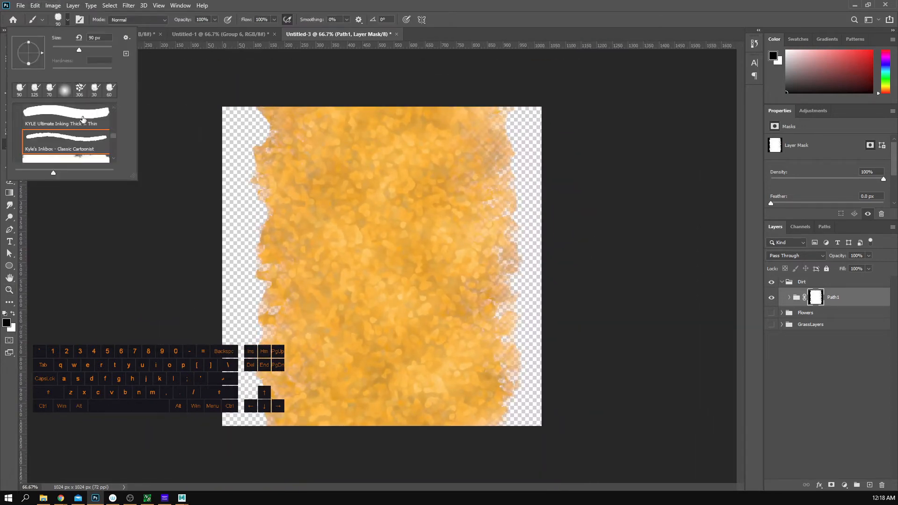
{"action": "scroll", "coordinate": [72, 141], "scroll_direction": "down", "scroll_amount": 5}
{"action": "scroll", "coordinate": [73, 141], "scroll_direction": "down", "scroll_amount": 6}
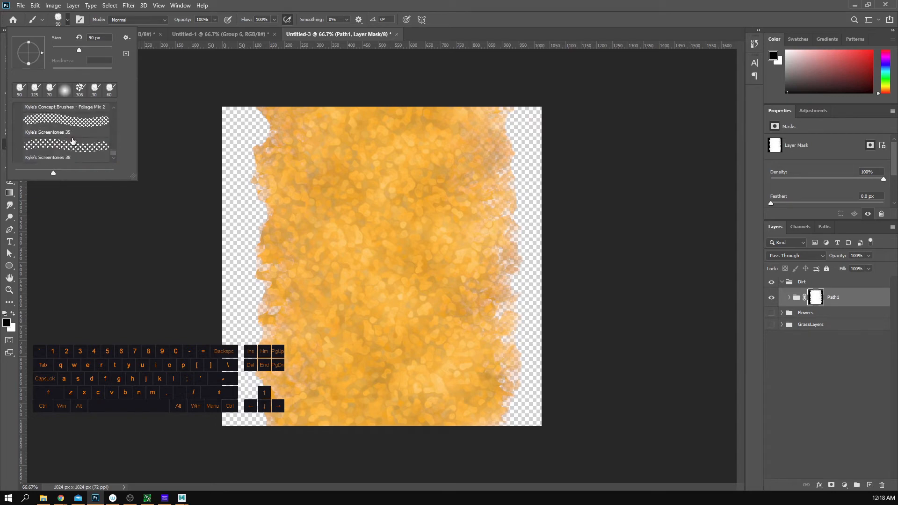
{"action": "scroll", "coordinate": [73, 141], "scroll_direction": "down", "scroll_amount": 6}
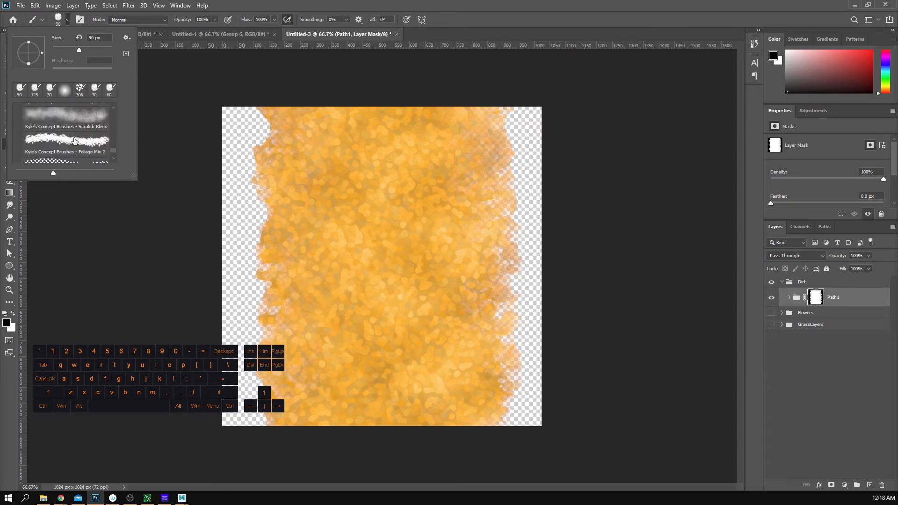
{"action": "left_click", "coordinate": [76, 142]}
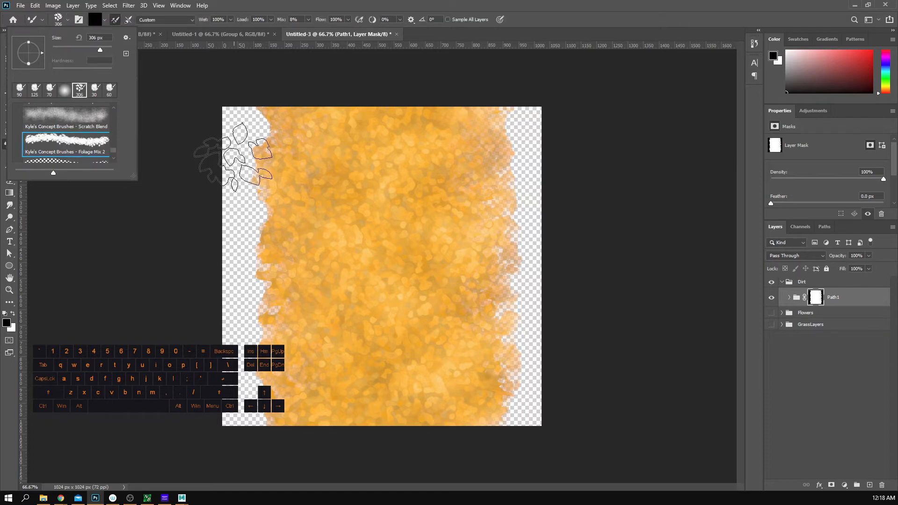
{"action": "left_click", "coordinate": [390, 3]}
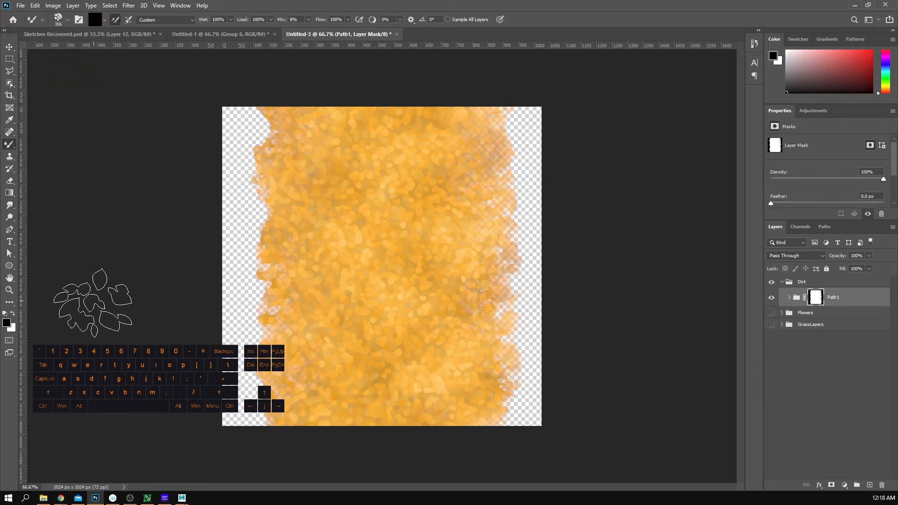
Step: Try a white 175 px foliage stroke on the mask at the dirt's left edge, and undo it
{"action": "key", "text": "x"}
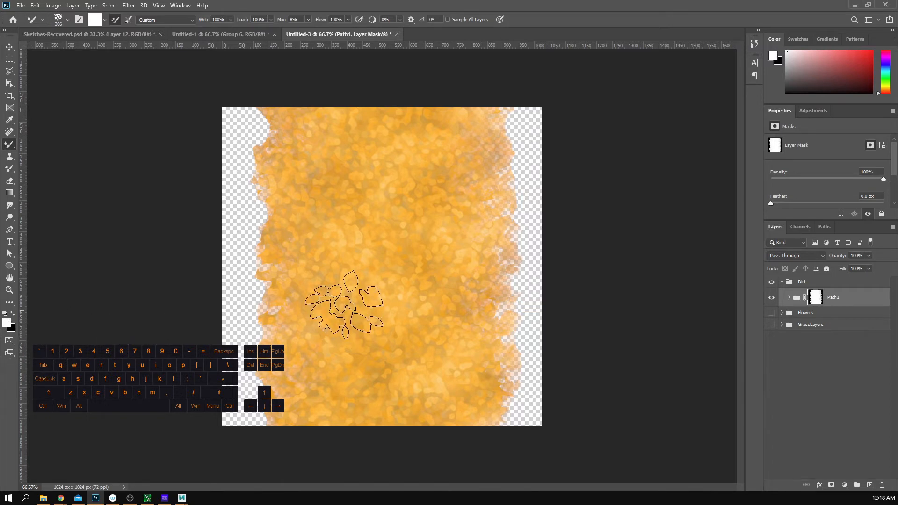
{"action": "key", "text": "bracketleft"}
{"action": "key", "text": "bracketleft"}
{"action": "key", "text": "bracketleft"}
{"action": "key", "text": "bracketleft"}
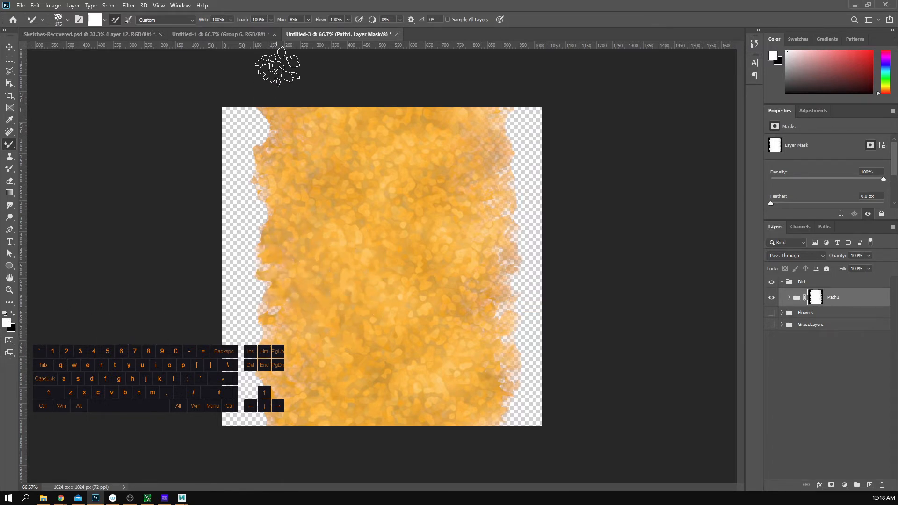
{"action": "mouse_move", "coordinate": [278, 276]}
{"action": "left_mouse_down"}
{"action": "mouse_move", "coordinate": [266, 277]}
{"action": "mouse_move", "coordinate": [275, 274]}
{"action": "left_mouse_up"}
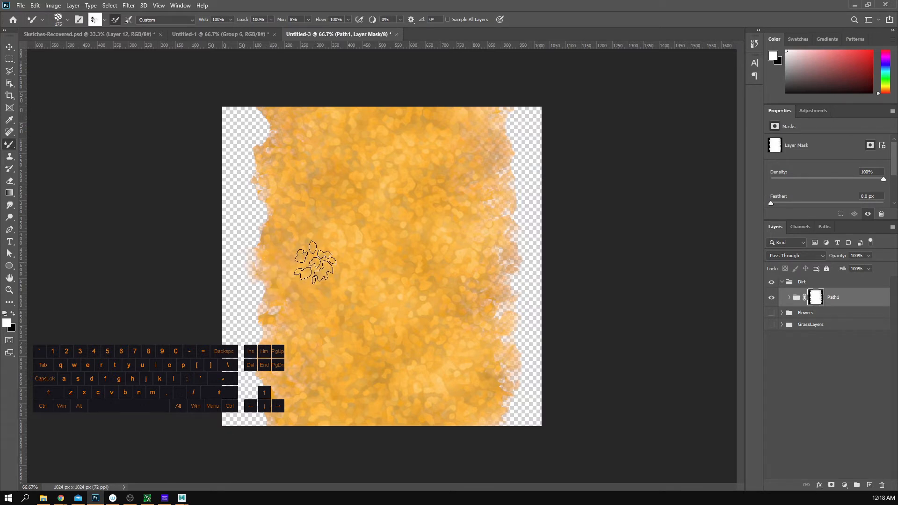
{"action": "key", "text": "ctrl+z"}
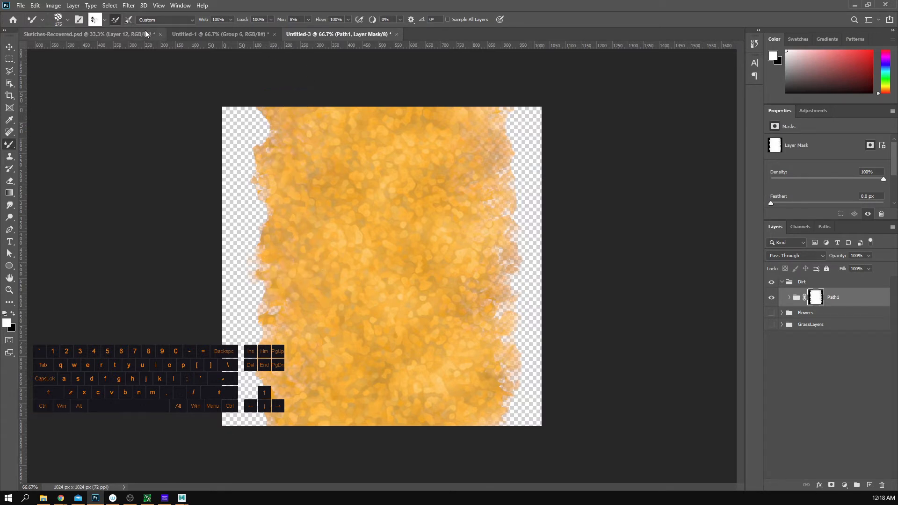
Step: Switch to the regular Brush tool and try Kyle's Concept Brushes - All Purpose preset
{"action": "right_click", "coordinate": [9, 144]}
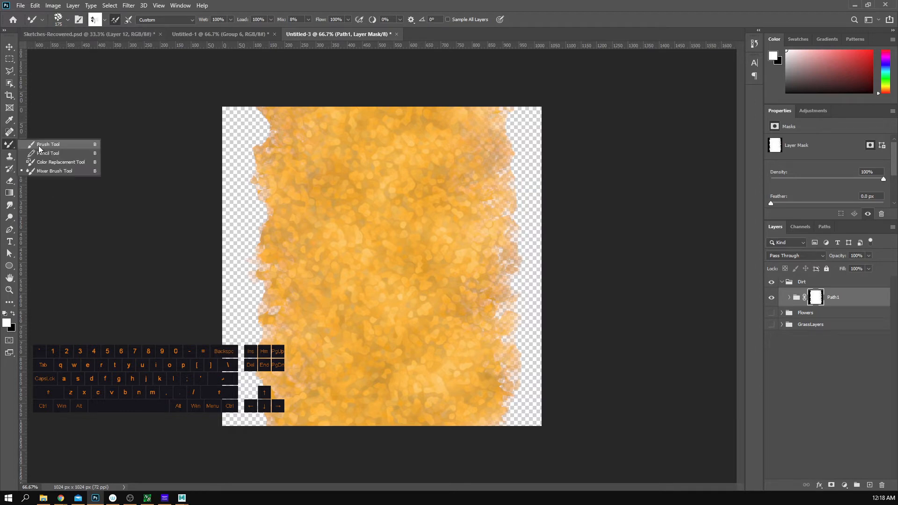
{"action": "left_click", "coordinate": [39, 145]}
{"action": "left_click", "coordinate": [68, 20]}
{"action": "scroll", "coordinate": [99, 139], "scroll_direction": "down", "scroll_amount": 5}
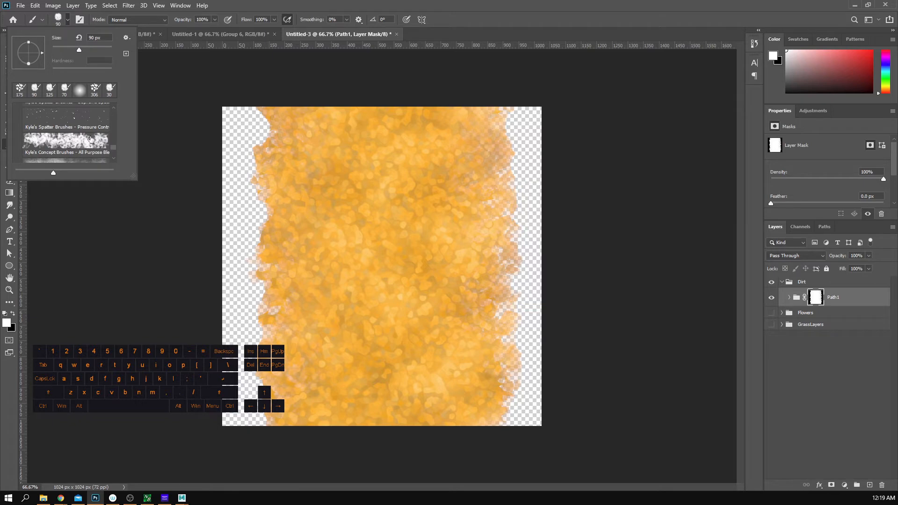
{"action": "left_click", "coordinate": [91, 139]}
{"action": "scroll", "coordinate": [74, 151], "scroll_direction": "down", "scroll_amount": 1}
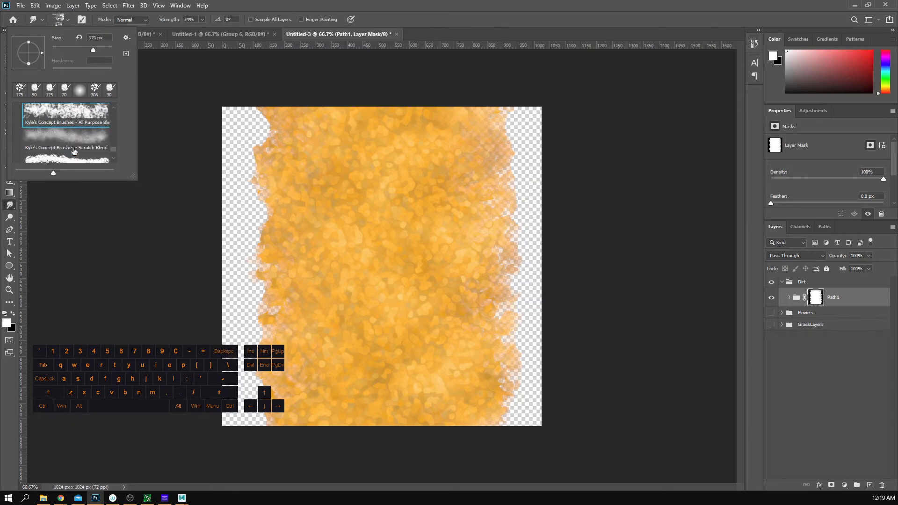
Step: Reselect the Kyle's Concept Brushes - Foliage Mix 2 preset and set the Mixer Brush's mix to 100%
{"action": "scroll", "coordinate": [74, 151], "scroll_direction": "down", "scroll_amount": 1}
{"action": "left_click", "coordinate": [74, 141]}
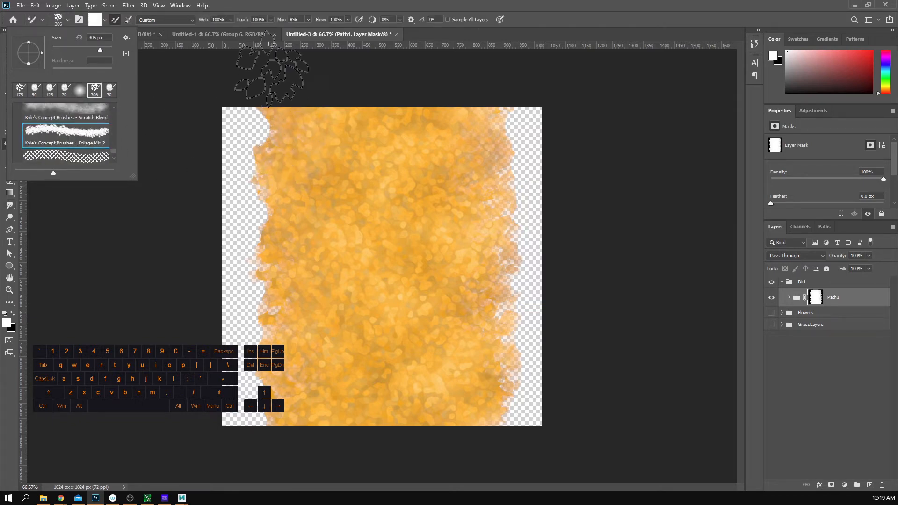
{"action": "left_click", "coordinate": [311, 2]}
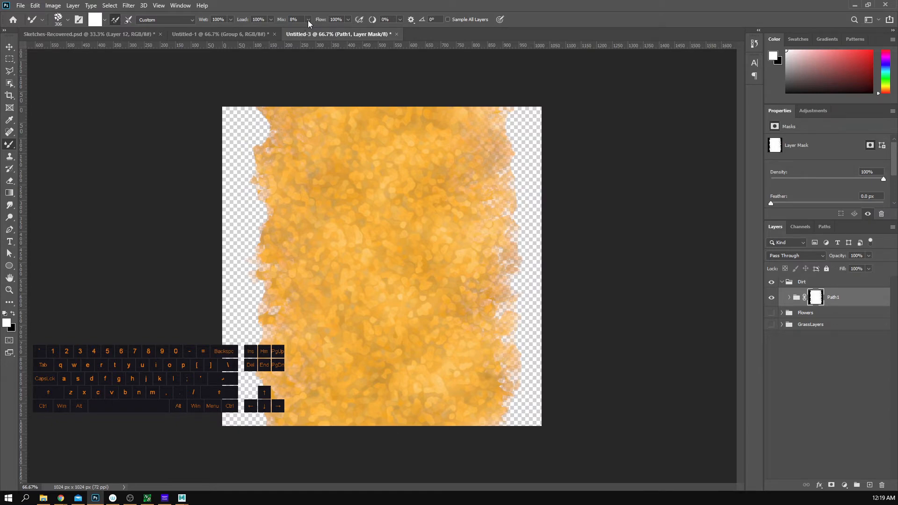
{"action": "left_click", "coordinate": [308, 21]}
{"action": "left_click_drag", "start_coordinate": [313, 29], "coordinate": [370, 43]}
{"action": "left_click", "coordinate": [333, 2]}
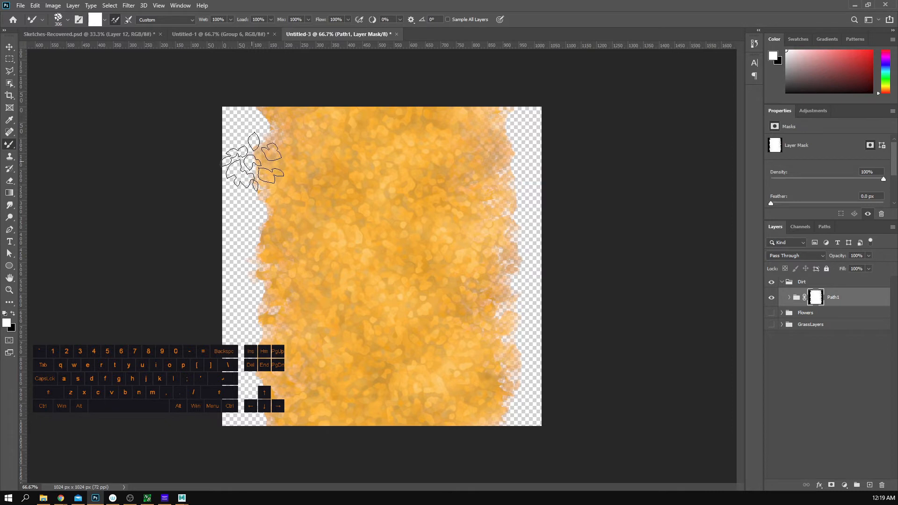
Step: Swap to black, reduce the foliage brush to 100 px, and roughen both side edges of the dirt on the mask
{"action": "key", "text": "x"}
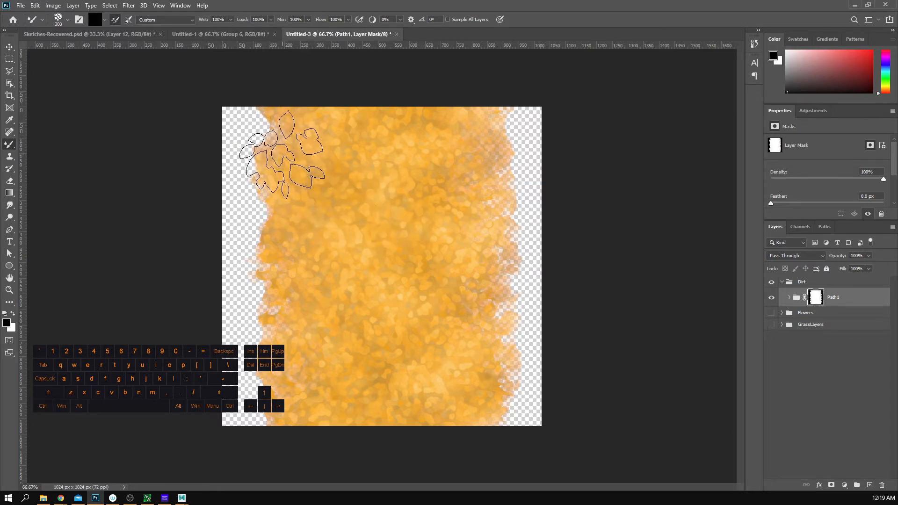
{"action": "key", "text": "bracketleft"}
{"action": "key", "text": "bracketleft"}
{"action": "key", "text": "bracketleft"}
{"action": "key", "text": "bracketleft"}
{"action": "key", "text": "bracketleft"}
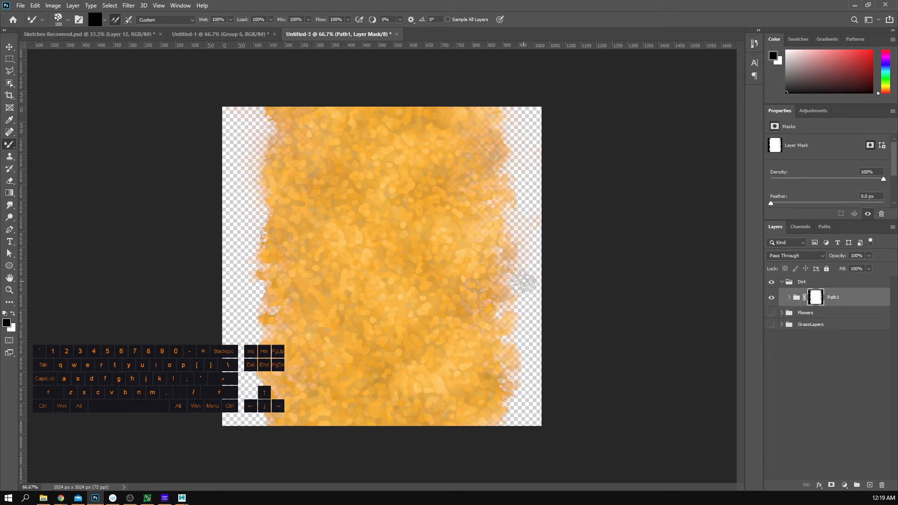
{"action": "key", "text": "z"}
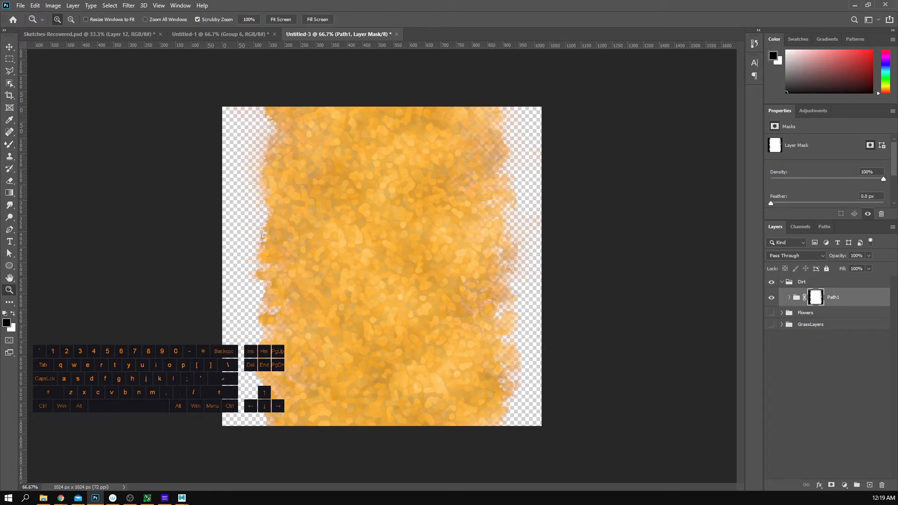
Step: Try Kyle's All Purpose brush preset, and replace it with the Soft Round preset for the Smudge tool
{"action": "key", "text": "b"}
{"action": "left_click", "coordinate": [67, 19]}
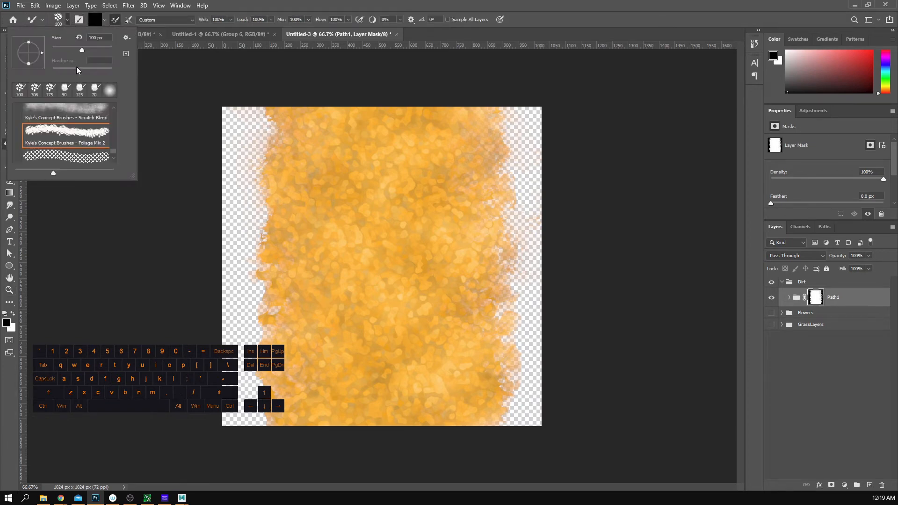
{"action": "scroll", "coordinate": [87, 131], "scroll_direction": "up", "scroll_amount": 5}
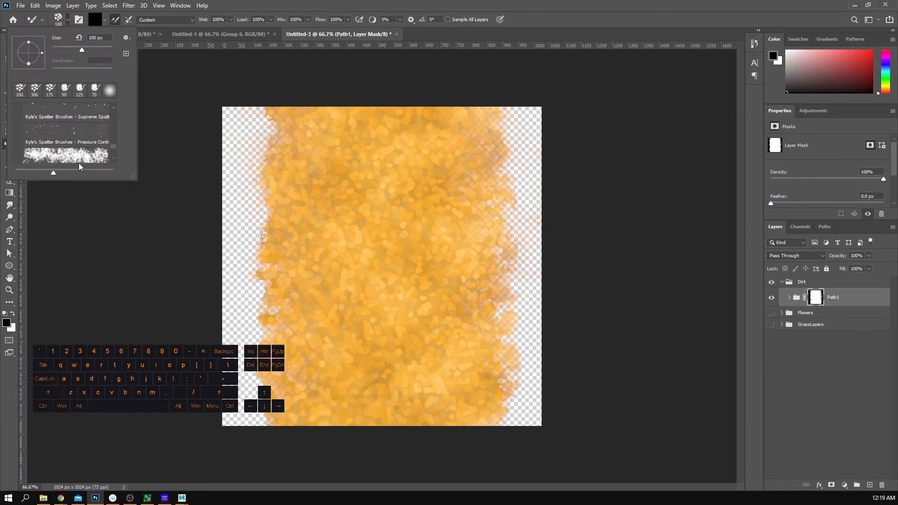
{"action": "left_click", "coordinate": [77, 159]}
{"action": "scroll", "coordinate": [84, 135], "scroll_direction": "up", "scroll_amount": 3}
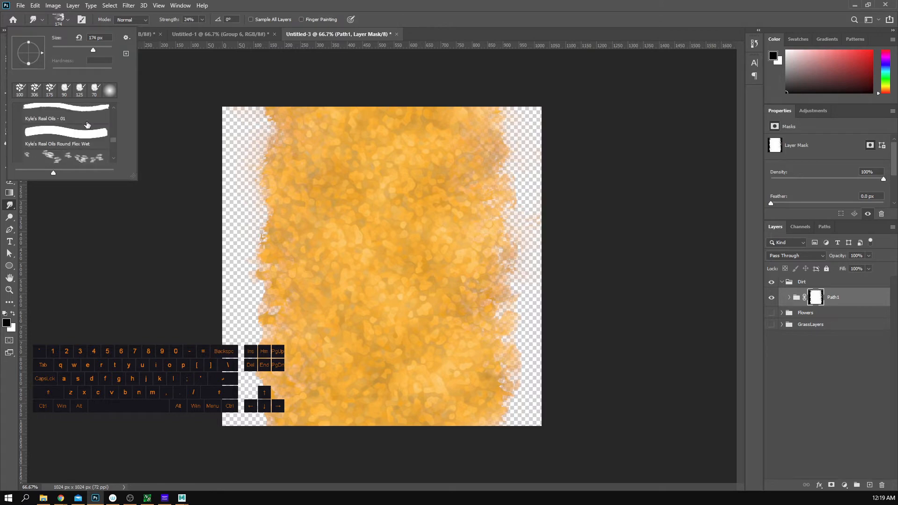
{"action": "left_click_drag", "start_coordinate": [115, 138], "coordinate": [107, 110]}
{"action": "left_click", "coordinate": [73, 129]}
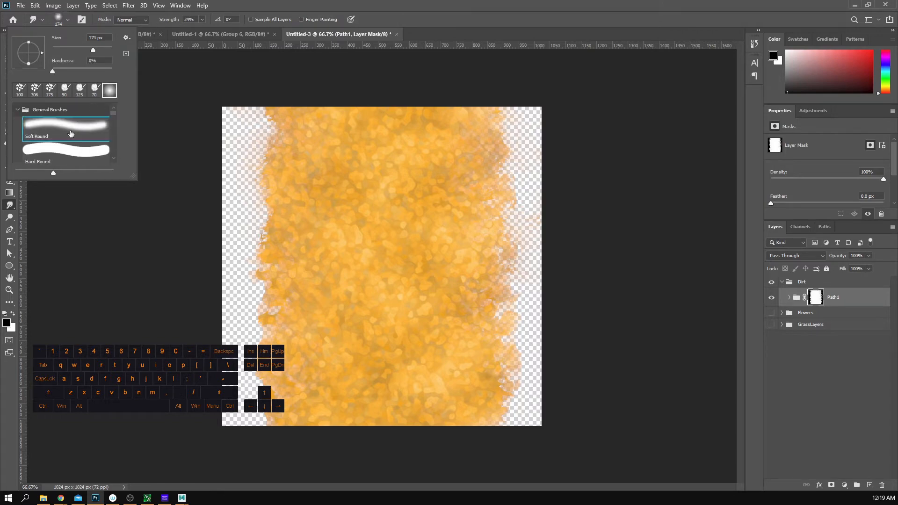
{"action": "left_click", "coordinate": [269, 91]}
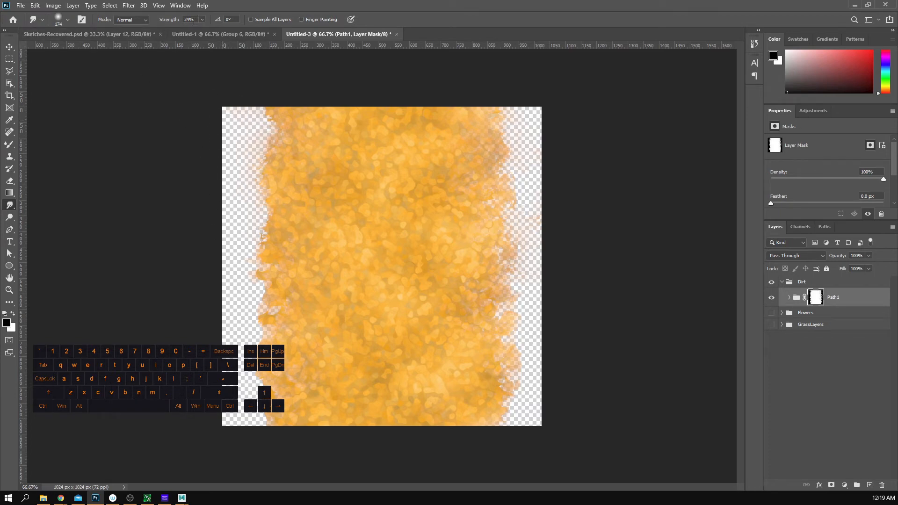
Step: Look for other tool presets and smudge variants, and switch back to the regular Brush tool
{"action": "left_click", "coordinate": [42, 20]}
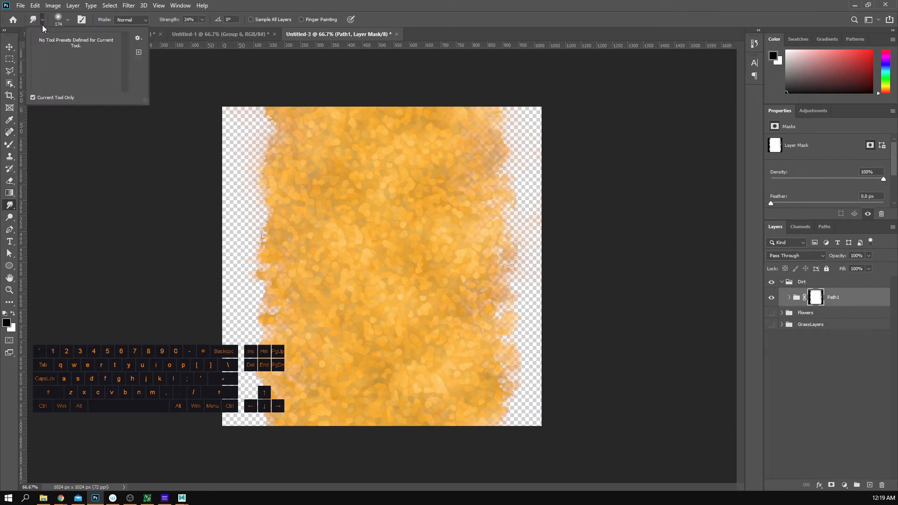
{"action": "right_click", "coordinate": [10, 205]}
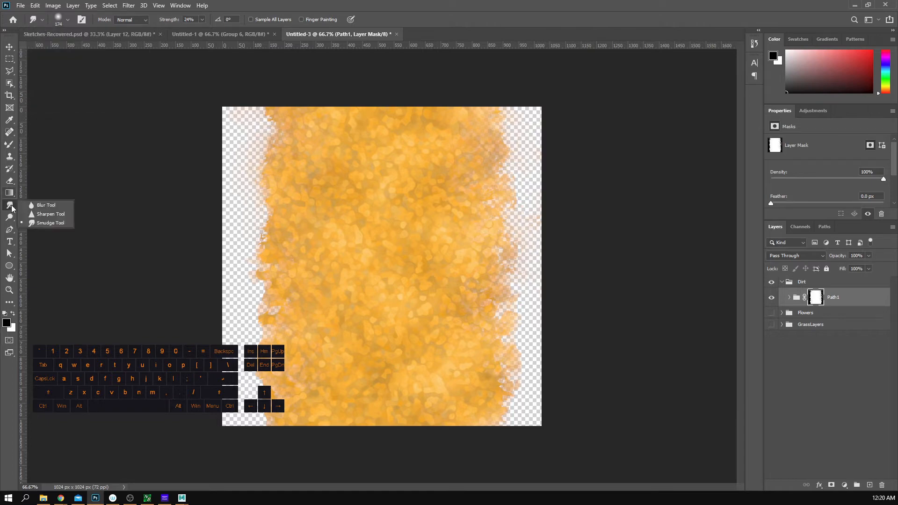
{"action": "right_click", "coordinate": [15, 145]}
{"action": "left_click", "coordinate": [50, 144]}
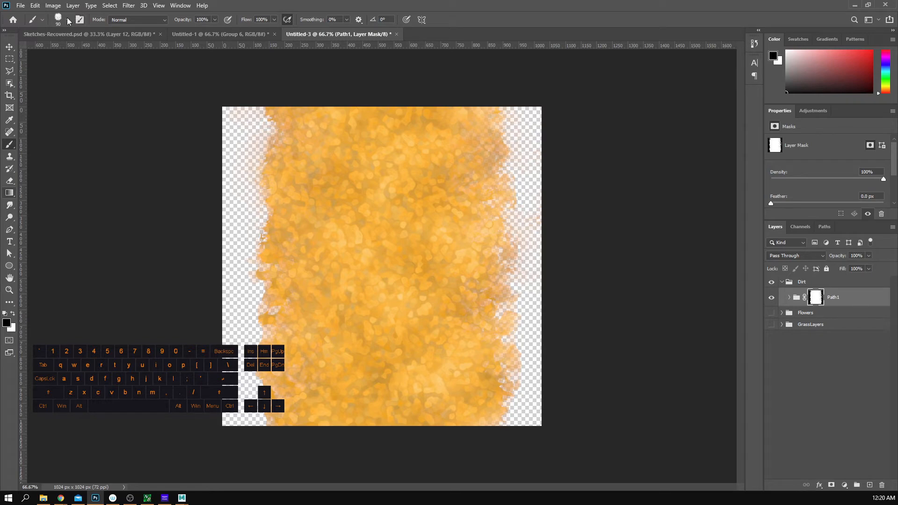
Step: Look through the brush presets for the Mixer Brush and the regular Brush tool
{"action": "left_click", "coordinate": [67, 20]}
{"action": "left_click_drag", "start_coordinate": [115, 139], "coordinate": [105, 96]}
{"action": "left_click", "coordinate": [27, 94]}
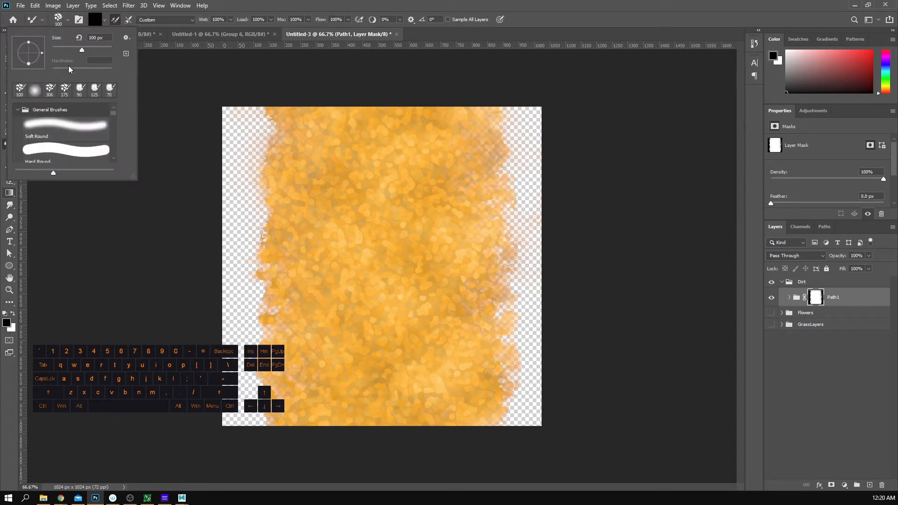
{"action": "left_click", "coordinate": [218, 2]}
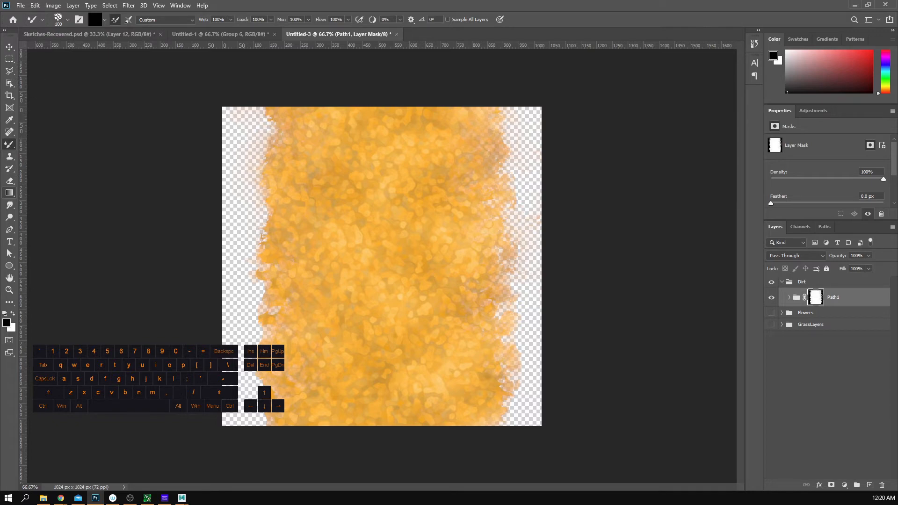
{"action": "right_click", "coordinate": [11, 148]}
{"action": "left_click", "coordinate": [100, 148]}
{"action": "left_click", "coordinate": [68, 21]}
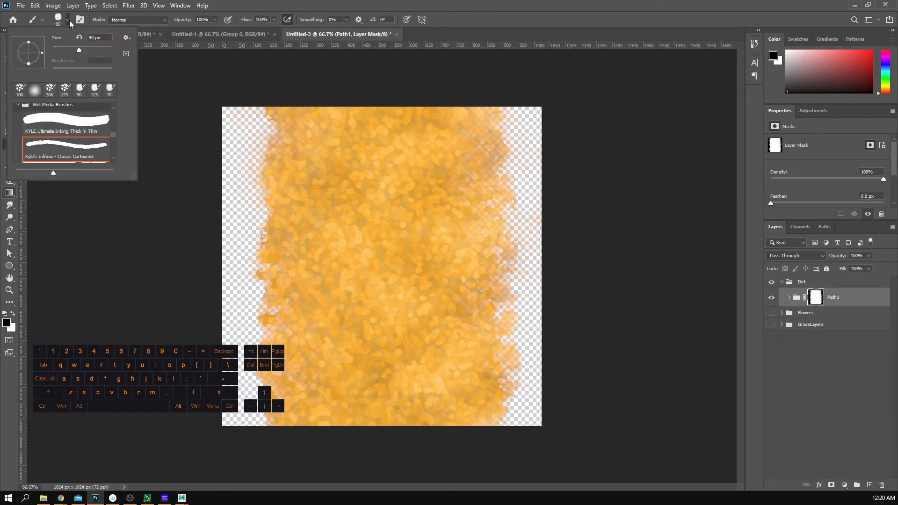
{"action": "left_click", "coordinate": [270, 4]}
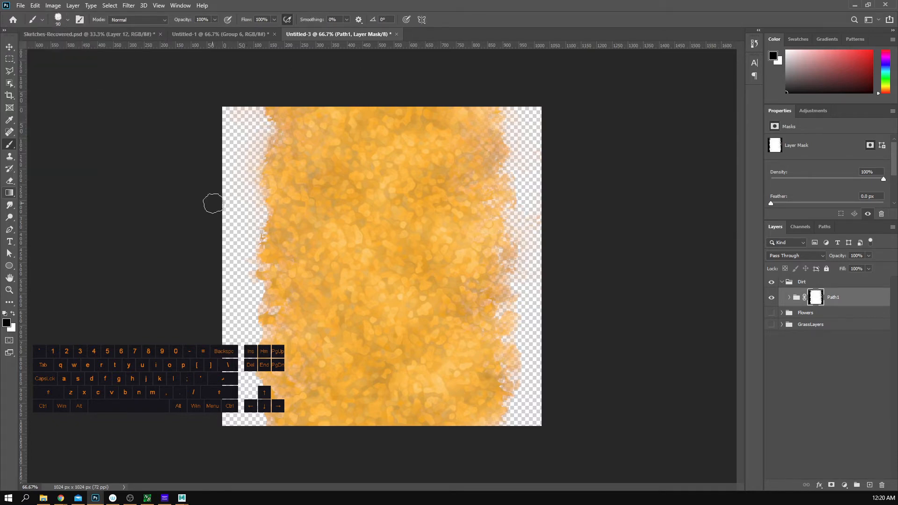
Step: Enlarge the brush to 300 px and clear the faint dirt remnants beside the path on the mask
{"action": "key", "text": "bracketright"}
{"action": "key", "text": "bracketright"}
{"action": "key", "text": "bracketright"}
{"action": "key", "text": "bracketright"}
{"action": "key", "text": "bracketright"}
{"action": "key", "text": "bracketright"}
{"action": "key", "text": "bracketright"}
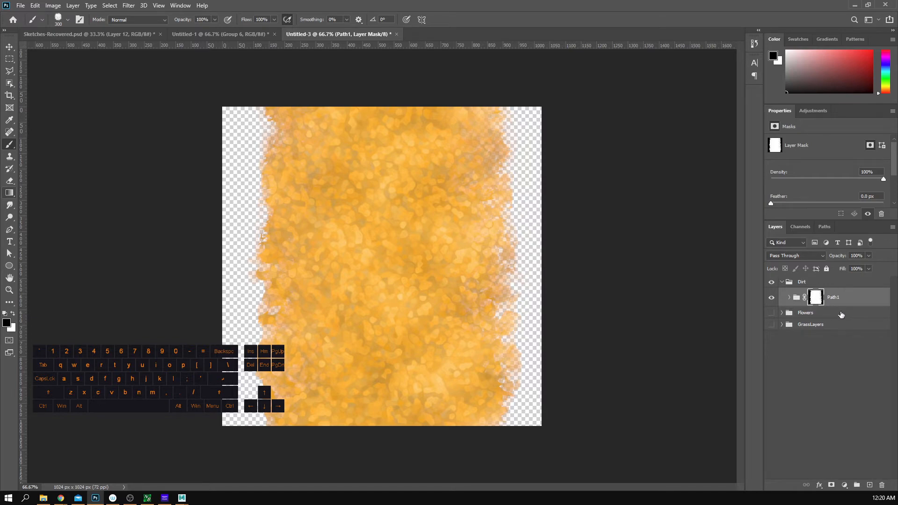
{"action": "left_click", "coordinate": [128, 6]}
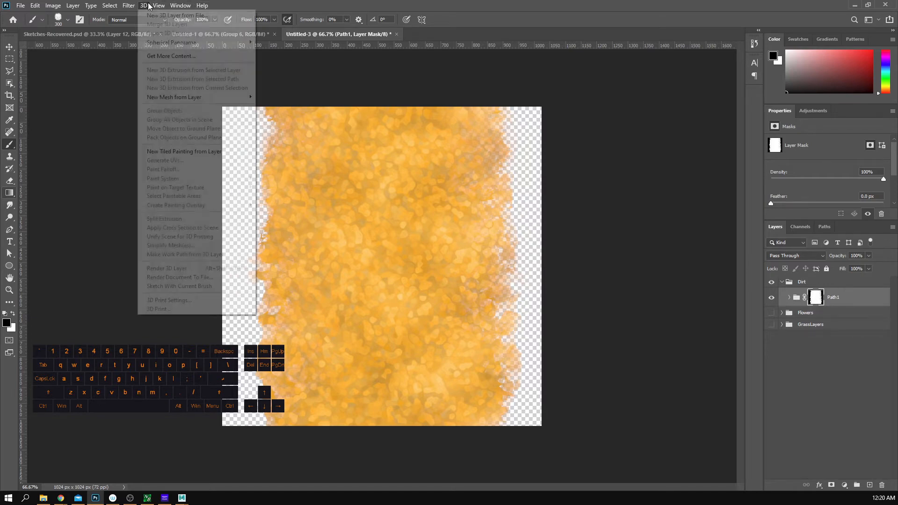
{"action": "mouse_move", "coordinate": [196, 190]}
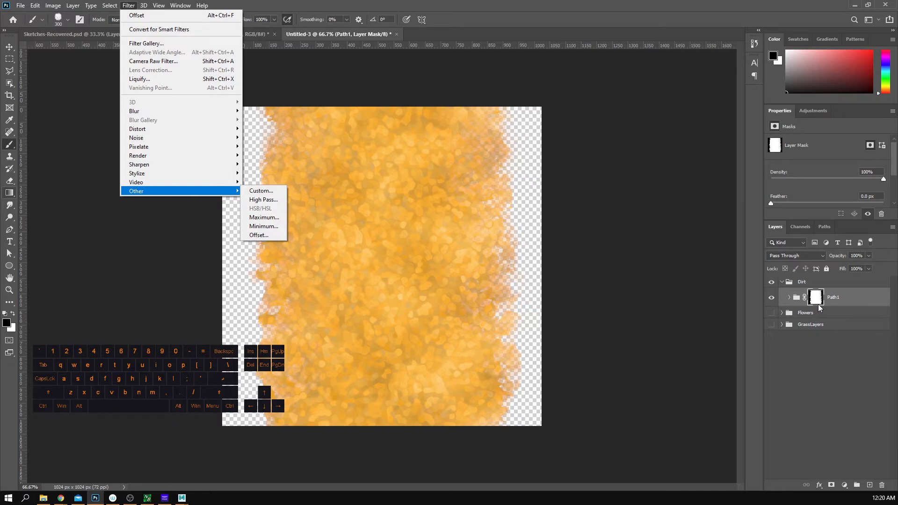
{"action": "left_click", "coordinate": [258, 235]}
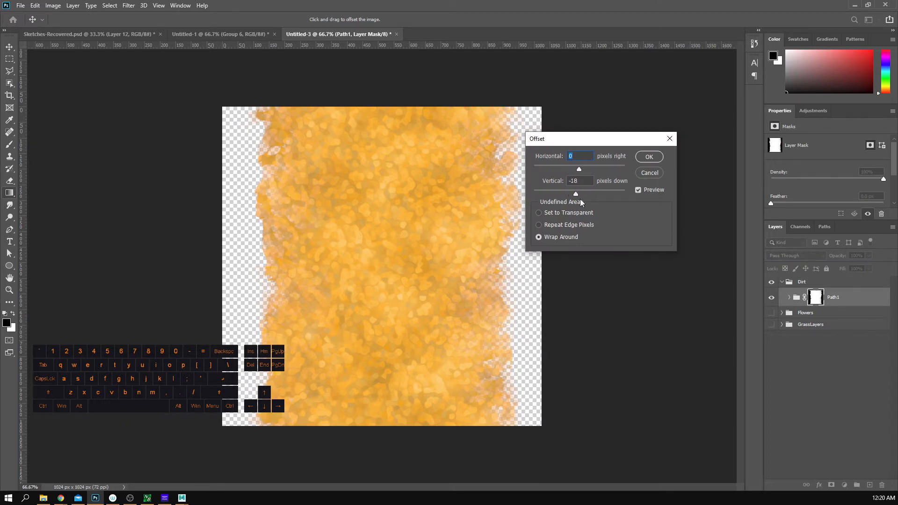
{"action": "left_click_drag", "start_coordinate": [581, 199], "coordinate": [407, 194]}
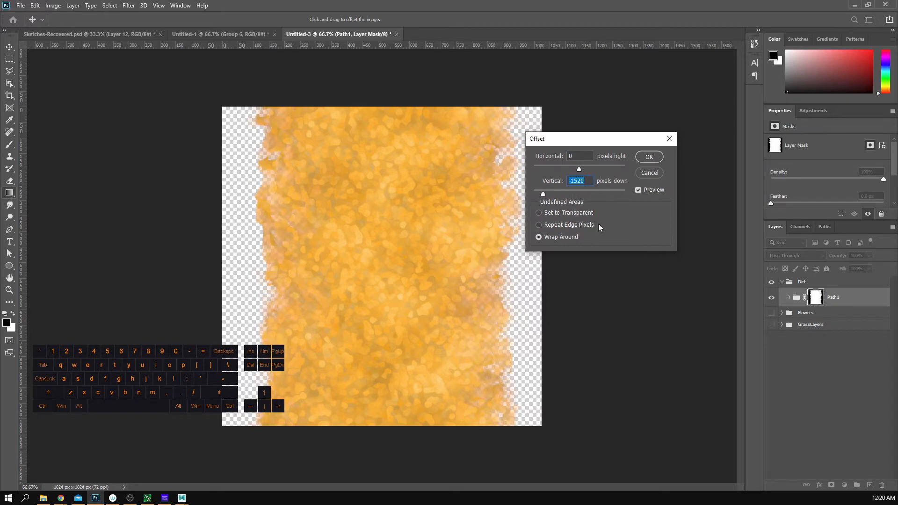
{"action": "left_click", "coordinate": [648, 173]}
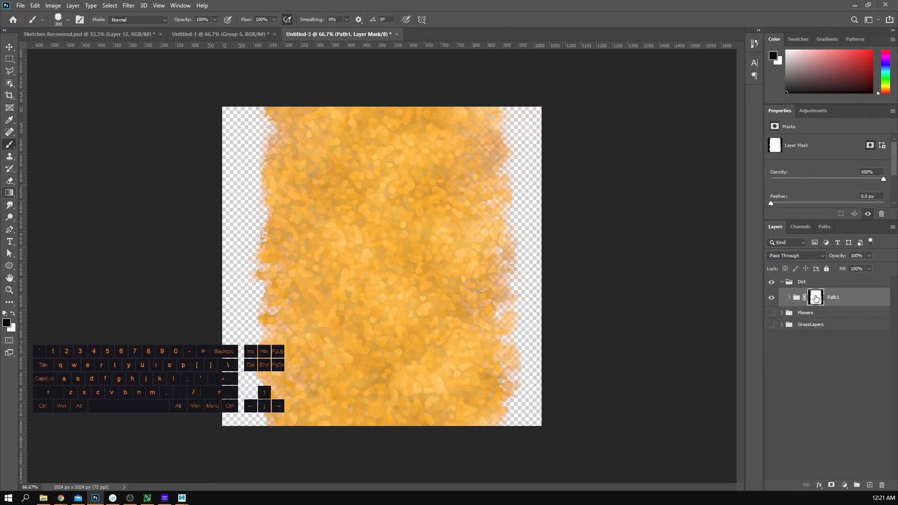
Step: Offset the Path1 layer mask 512 pixels down with no horizontal shift, wrapping the undefined areas around
{"action": "left_click", "coordinate": [128, 5]}
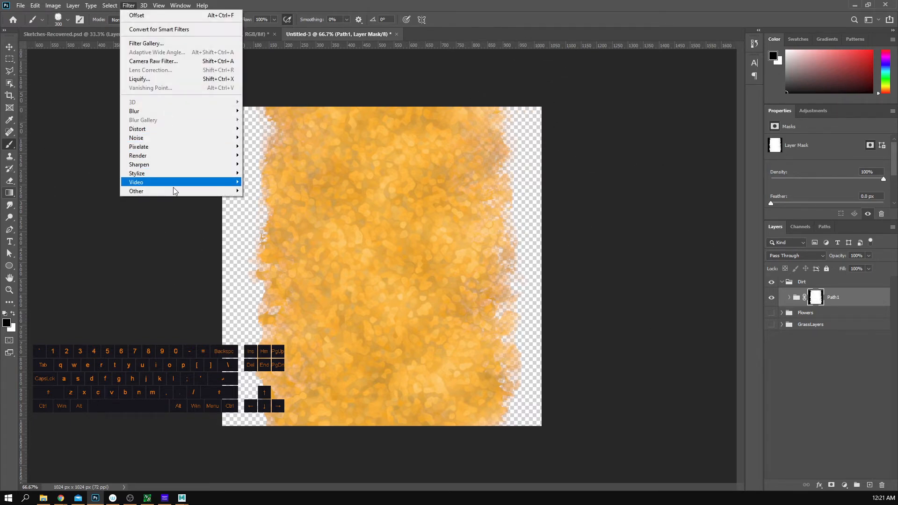
{"action": "mouse_move", "coordinate": [227, 192]}
{"action": "left_click", "coordinate": [259, 236]}
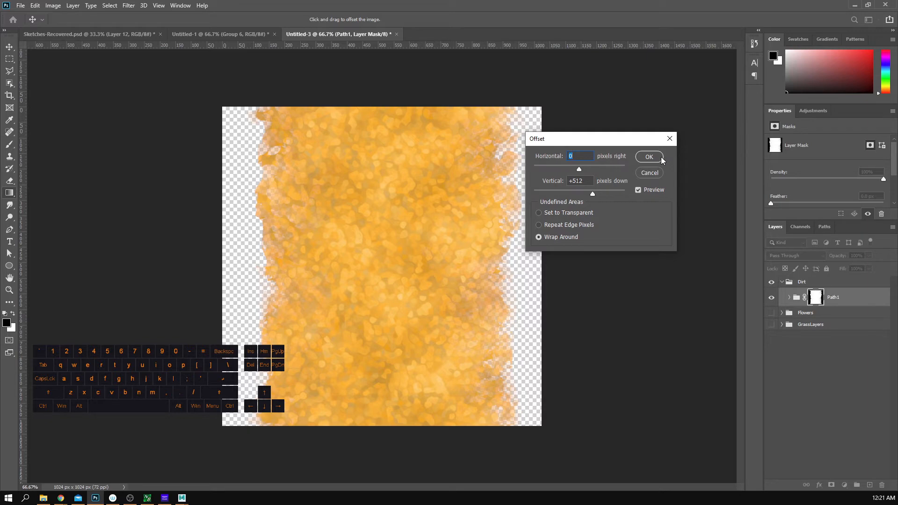
{"action": "left_click", "coordinate": [641, 162]}
{"action": "key", "text": "b"}
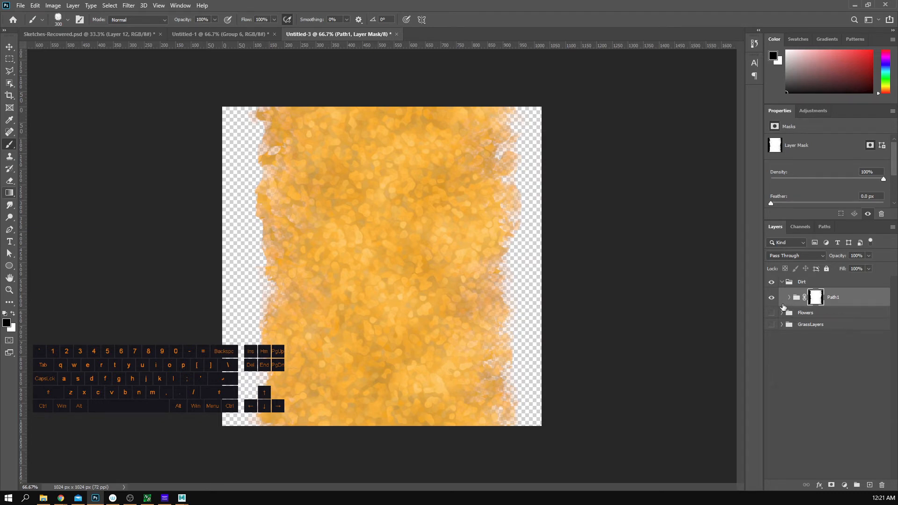
Step: Add an Inner Shadow effect to the Path1 group with 2% choke and a size of 13 px
{"action": "left_click", "coordinate": [818, 486]}
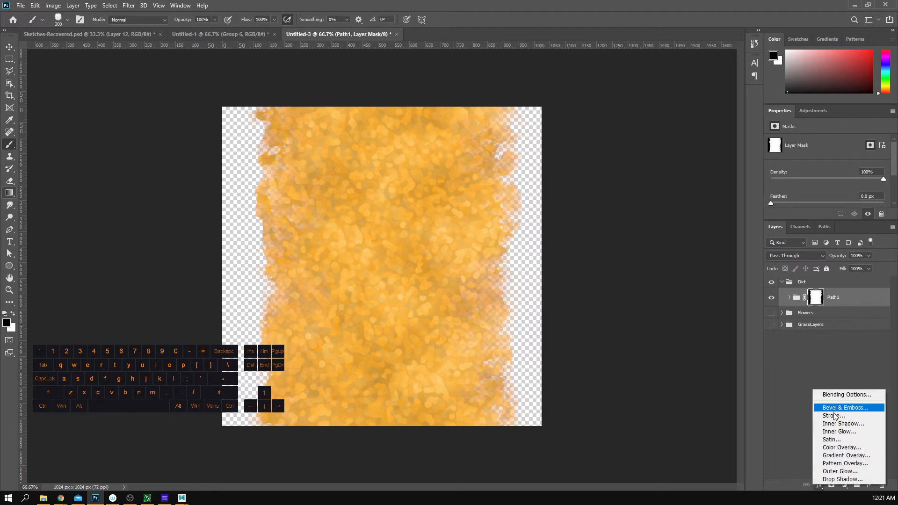
{"action": "left_click", "coordinate": [851, 426]}
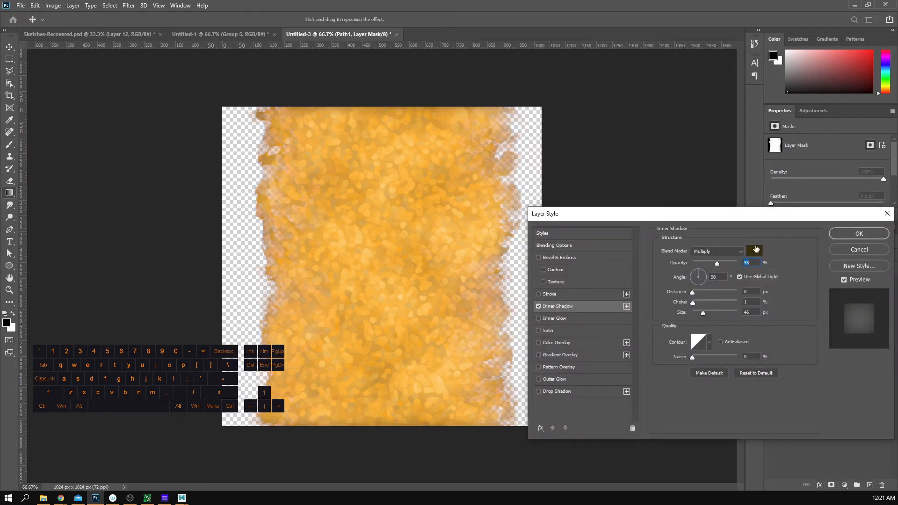
{"action": "mouse_move", "coordinate": [734, 213]}
{"action": "left_mouse_down"}
{"action": "mouse_move", "coordinate": [531, 285]}
{"action": "mouse_move", "coordinate": [672, 172]}
{"action": "mouse_move", "coordinate": [696, 212]}
{"action": "mouse_move", "coordinate": [733, 197]}
{"action": "left_mouse_up"}
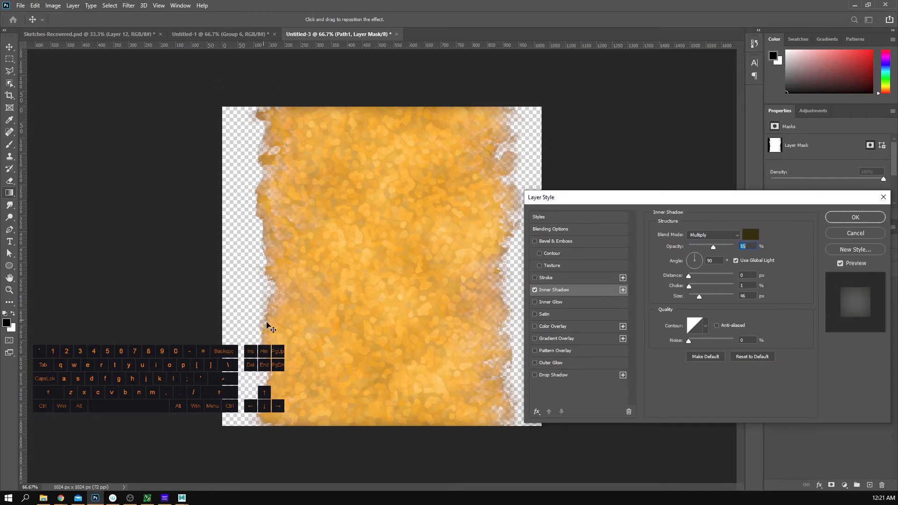
{"action": "left_click_drag", "start_coordinate": [688, 280], "coordinate": [734, 288]}
{"action": "left_click", "coordinate": [688, 276]}
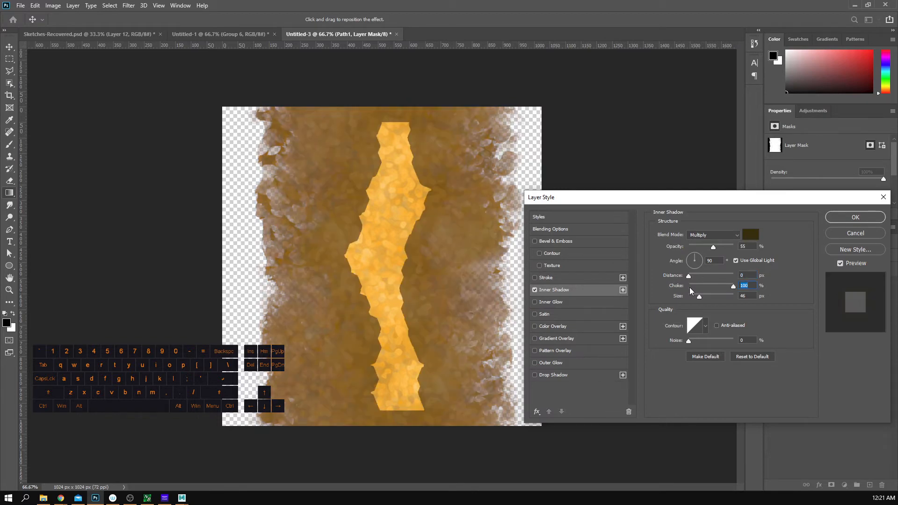
{"action": "type", "text": "2"}
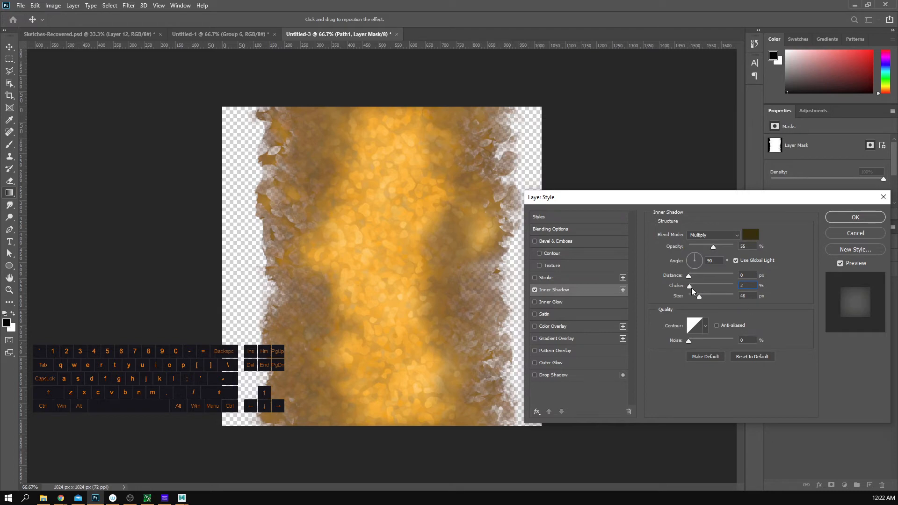
{"action": "left_click_drag", "start_coordinate": [691, 287], "coordinate": [689, 287]}
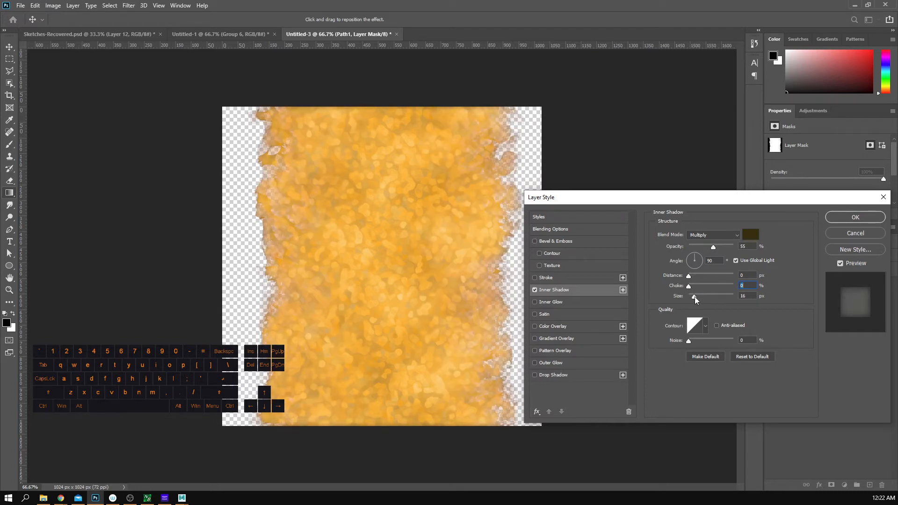
{"action": "key", "text": "Return"}
{"action": "key", "text": "b"}
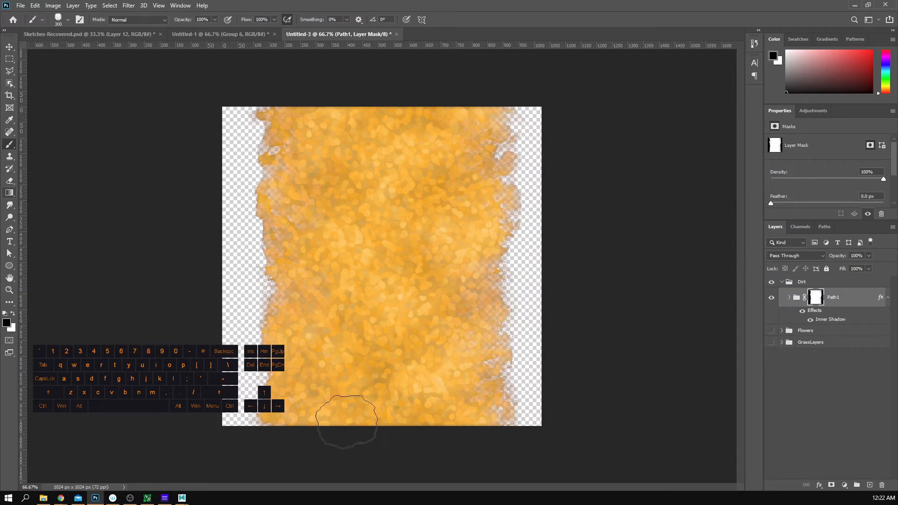
Step: Set the Path1 Inner Shadow's choke to 1% and size to 7 px, toggling the effect off and on to compare
{"action": "double_click", "coordinate": [827, 320]}
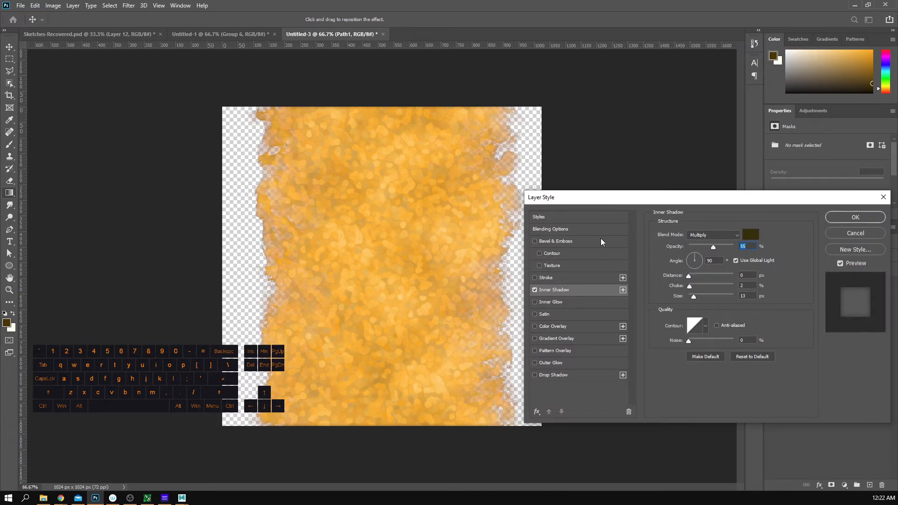
{"action": "left_click_drag", "start_coordinate": [691, 298], "coordinate": [691, 288]}
{"action": "left_click", "coordinate": [694, 298]}
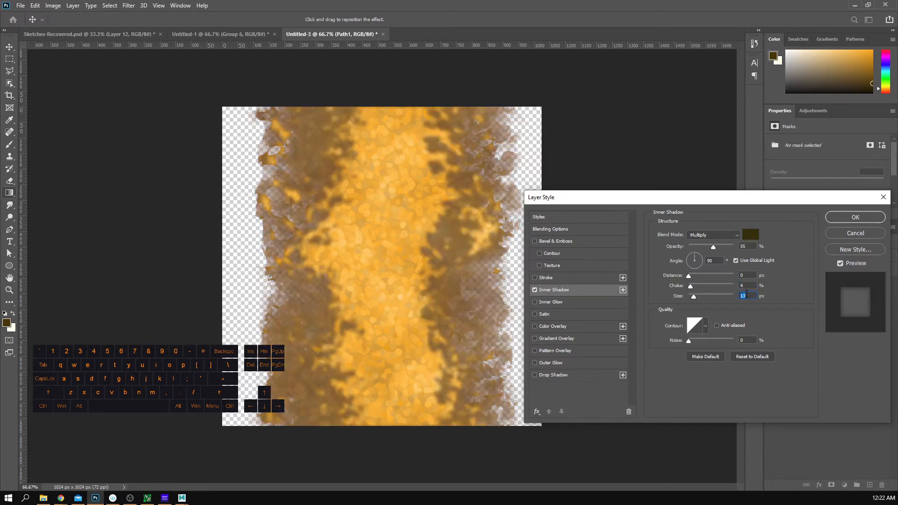
{"action": "type", "text": "5"}
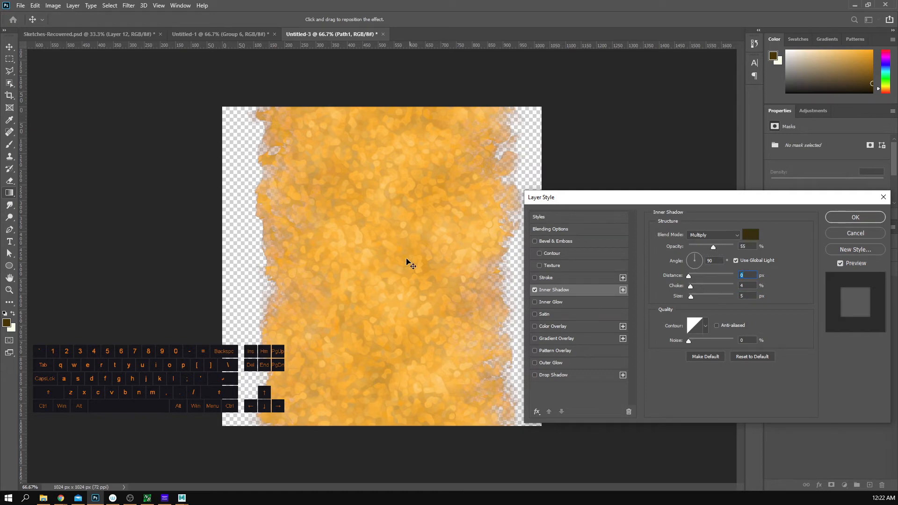
{"action": "left_click", "coordinate": [694, 295]}
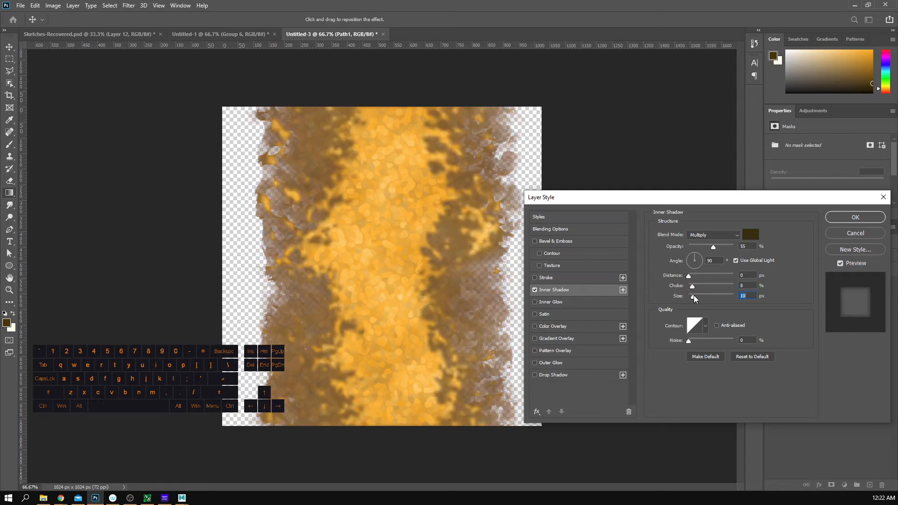
{"action": "type", "text": "5"}
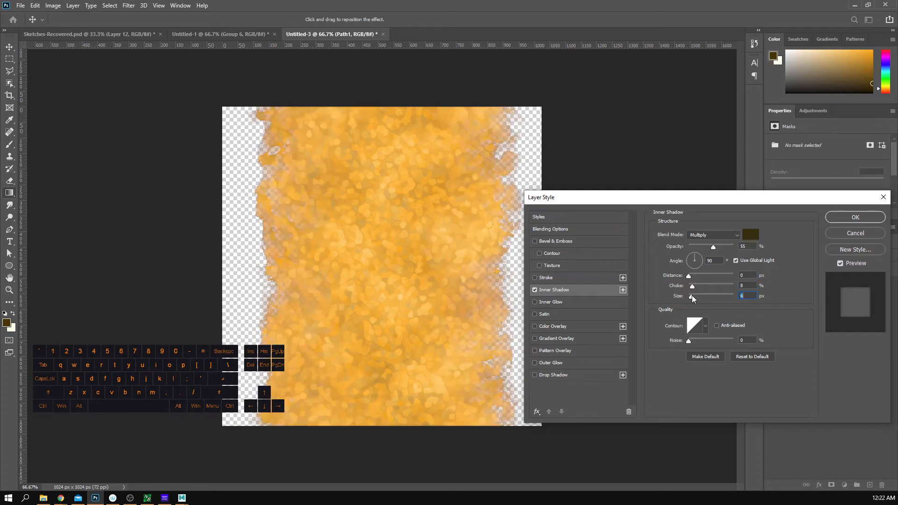
{"action": "key", "text": "Up"}
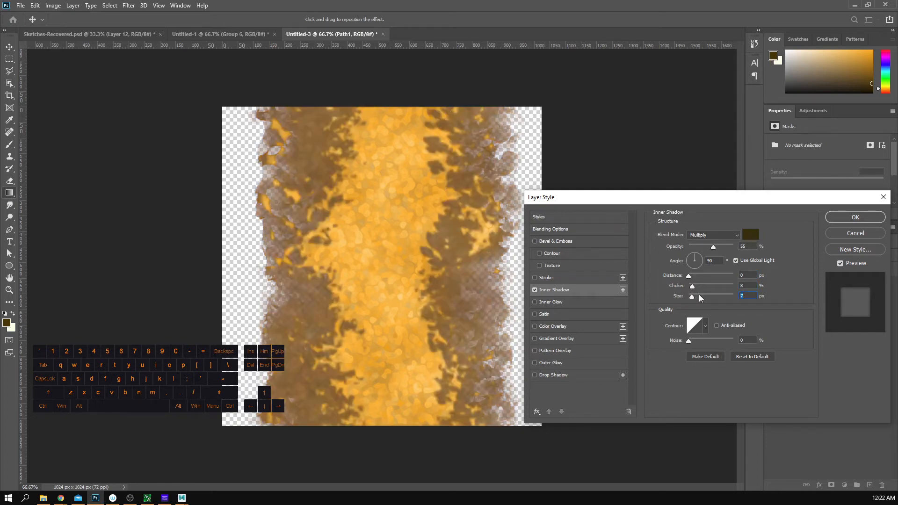
{"action": "left_click_drag", "start_coordinate": [694, 286], "coordinate": [689, 287]}
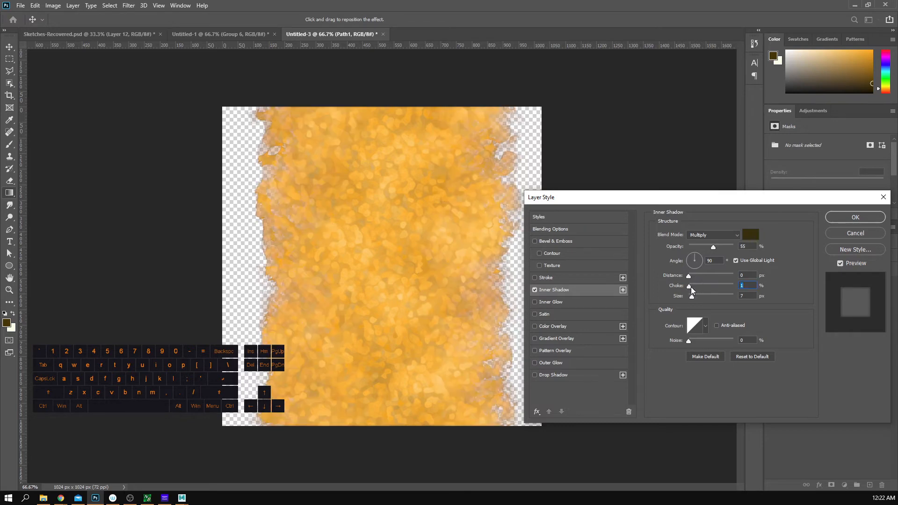
{"action": "left_click", "coordinate": [534, 290]}
{"action": "left_click", "coordinate": [535, 290]}
Step: Add a Bevel & Emboss effect to the Path1 group with its shadow opacity at 100%
{"action": "left_click", "coordinate": [534, 242]}
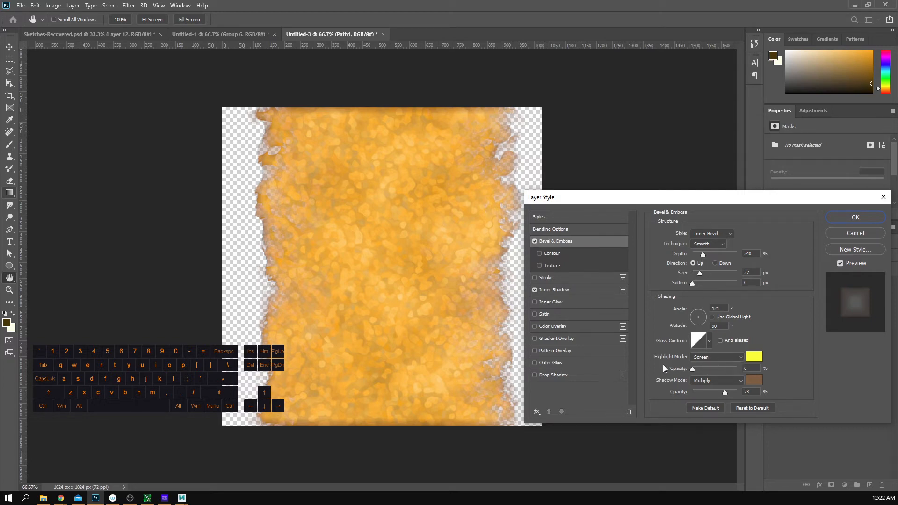
{"action": "left_click_drag", "start_coordinate": [664, 364], "coordinate": [665, 365]}
{"action": "left_click_drag", "start_coordinate": [714, 392], "coordinate": [743, 387]}
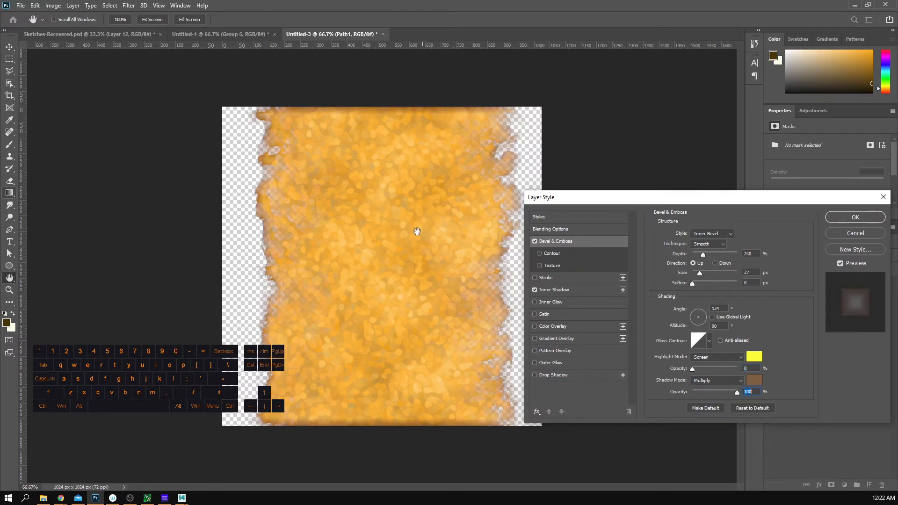
{"action": "left_click", "coordinate": [854, 218]}
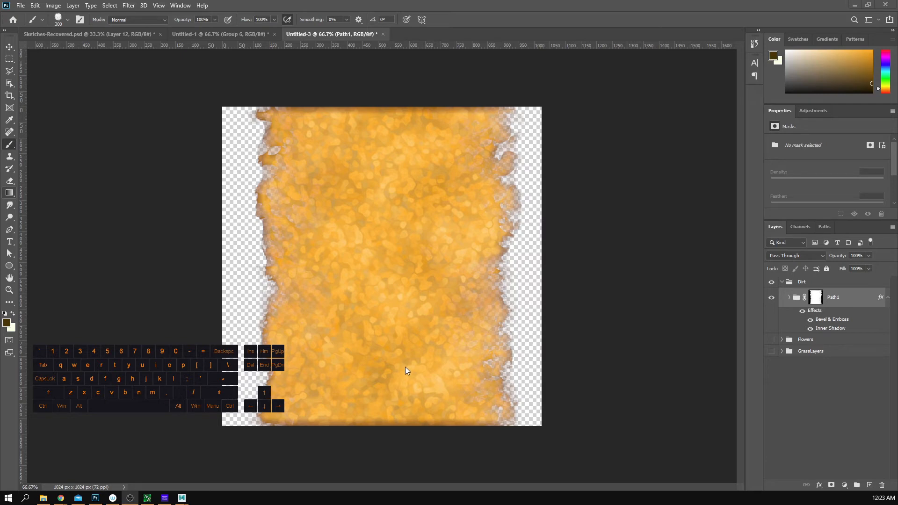
Step: Examine the shading along the dirt path's top edge up close
{"action": "left_click", "coordinate": [428, 110]}
{"action": "left_click", "coordinate": [461, 197]}
{"action": "key", "text": "z"}
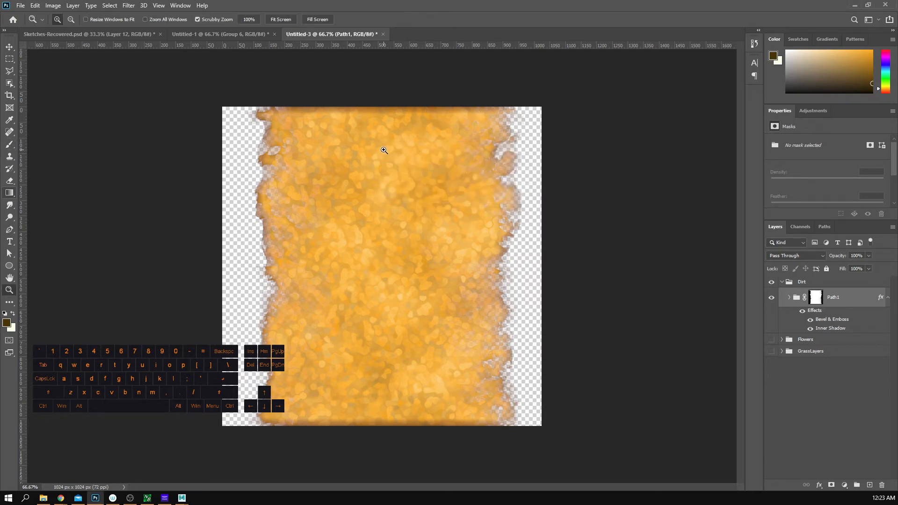
{"action": "left_click", "coordinate": [383, 150]}
{"action": "left_click", "coordinate": [384, 149]}
{"action": "left_click_drag", "start_coordinate": [385, 148], "coordinate": [401, 284]}
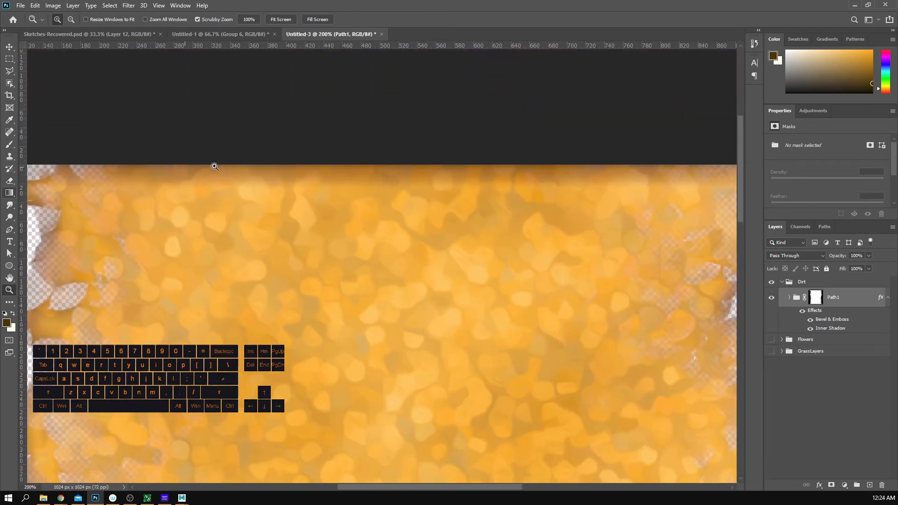
{"action": "key", "text": "z"}
{"action": "left_click", "coordinate": [368, 263], "text": "alt"}
{"action": "left_click", "coordinate": [368, 261], "text": "alt"}
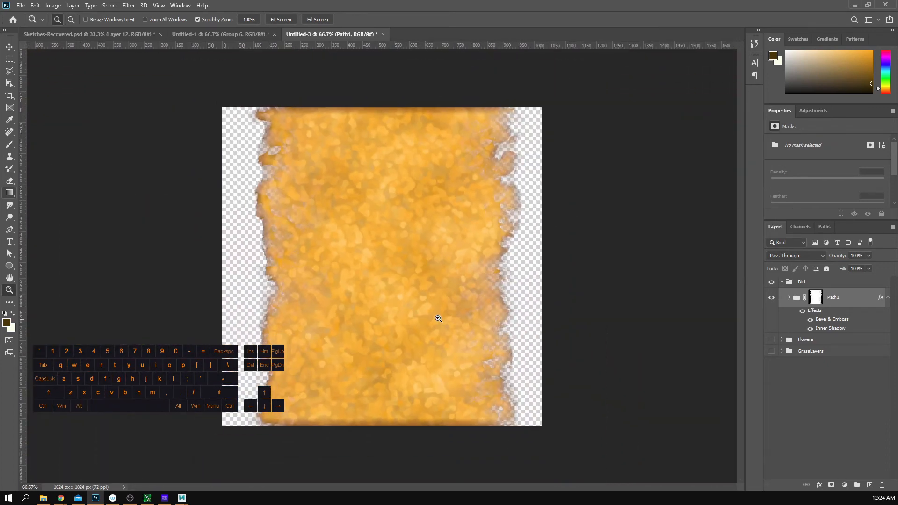
Step: Duplicate the Path1 group within the same document, keeping the suggested name Path1 copy
{"action": "right_click", "coordinate": [846, 293]}
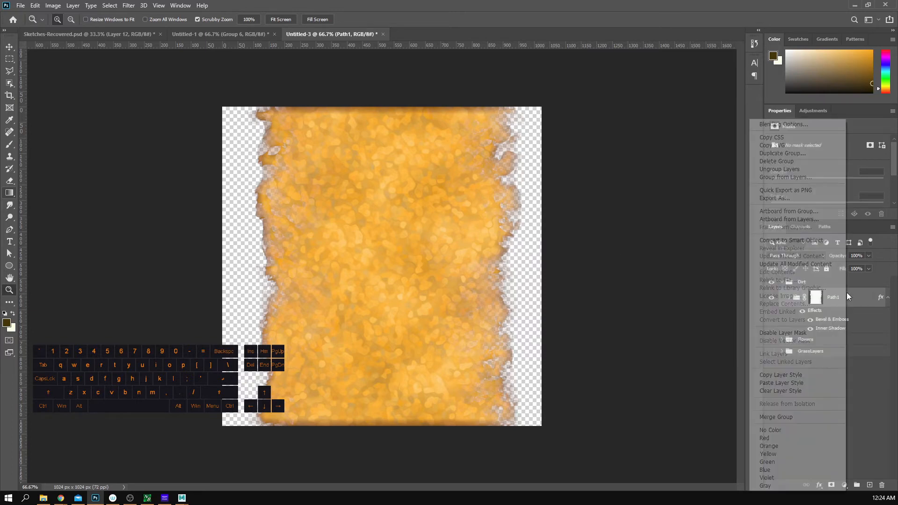
{"action": "left_click", "coordinate": [796, 153]}
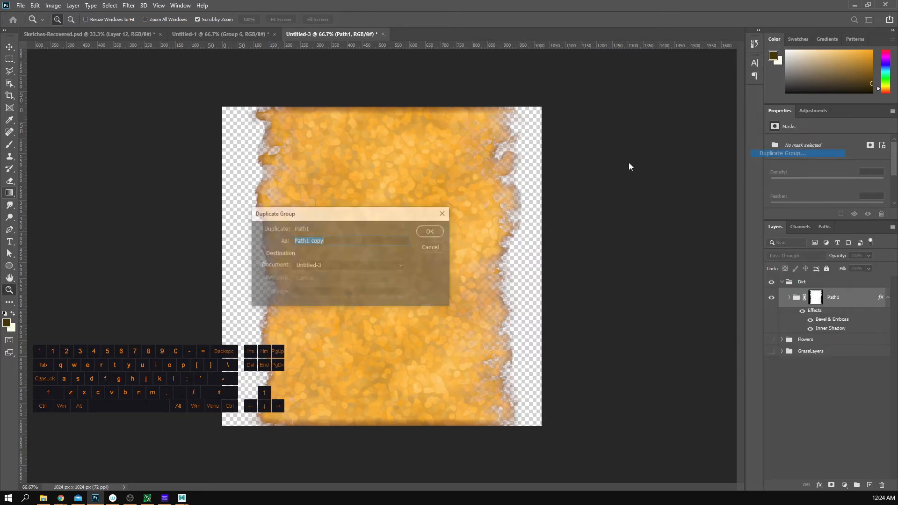
{"action": "left_click", "coordinate": [429, 232]}
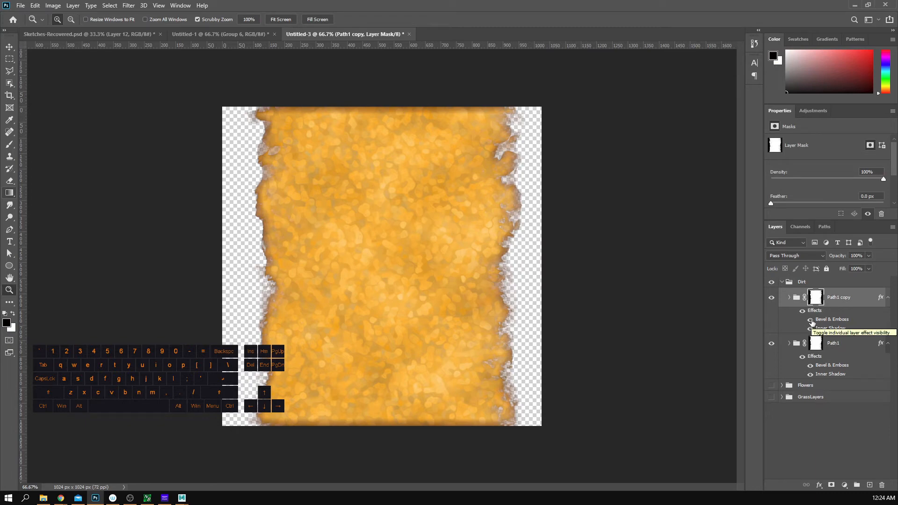
Step: Hide the Bevel & Emboss and Inner Shadow effects on Path1 copy, toggling the group's visibility to compare the edges
{"action": "left_click", "coordinate": [810, 321]}
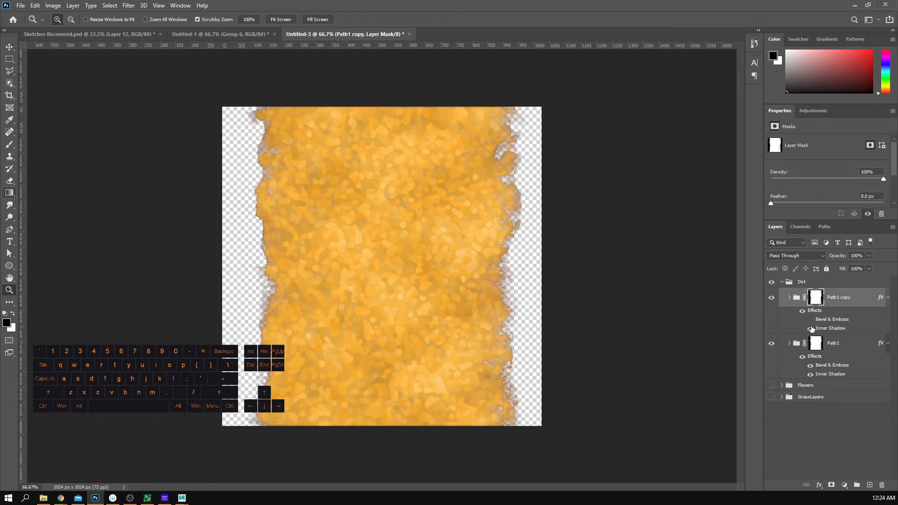
{"action": "left_click", "coordinate": [810, 329]}
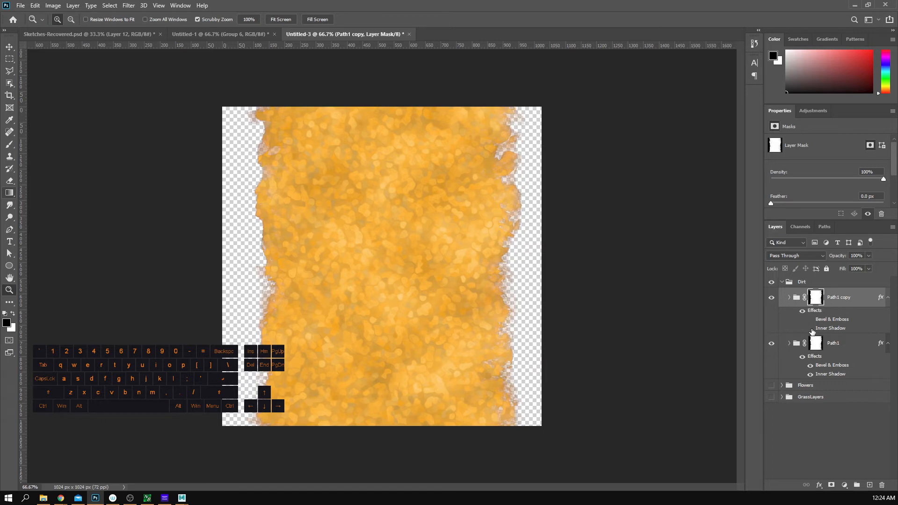
{"action": "left_click", "coordinate": [811, 329]}
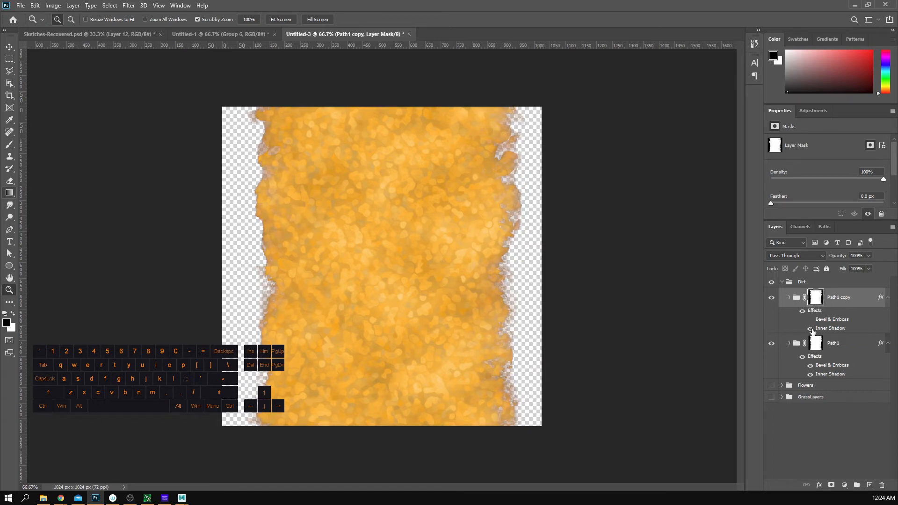
{"action": "left_click", "coordinate": [810, 329]}
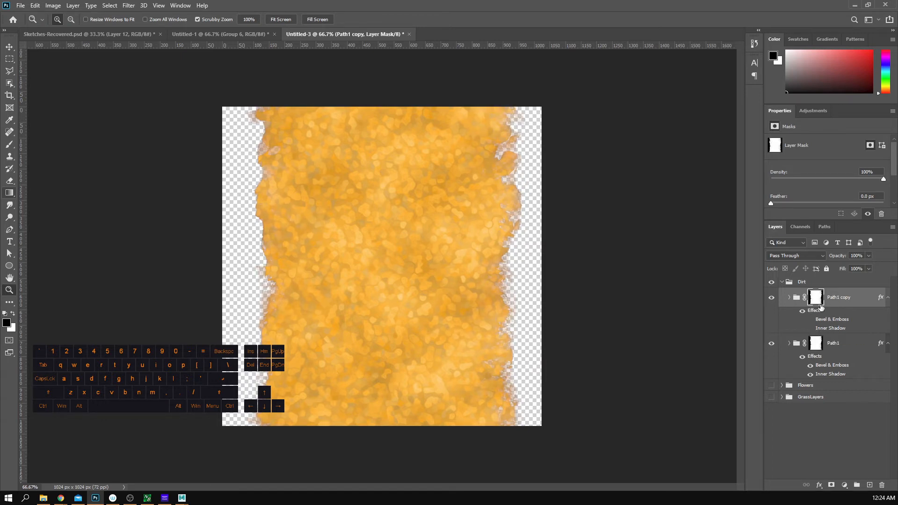
{"action": "left_click", "coordinate": [771, 300]}
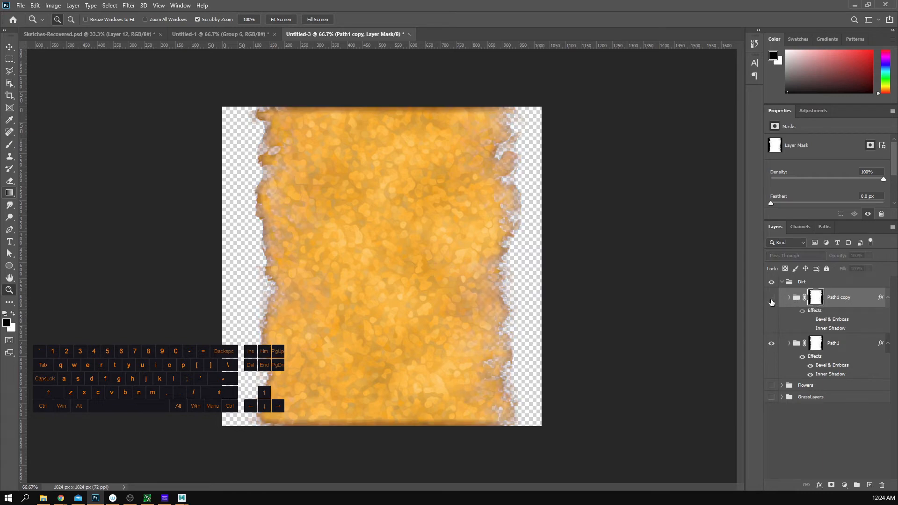
{"action": "left_click", "coordinate": [771, 299]}
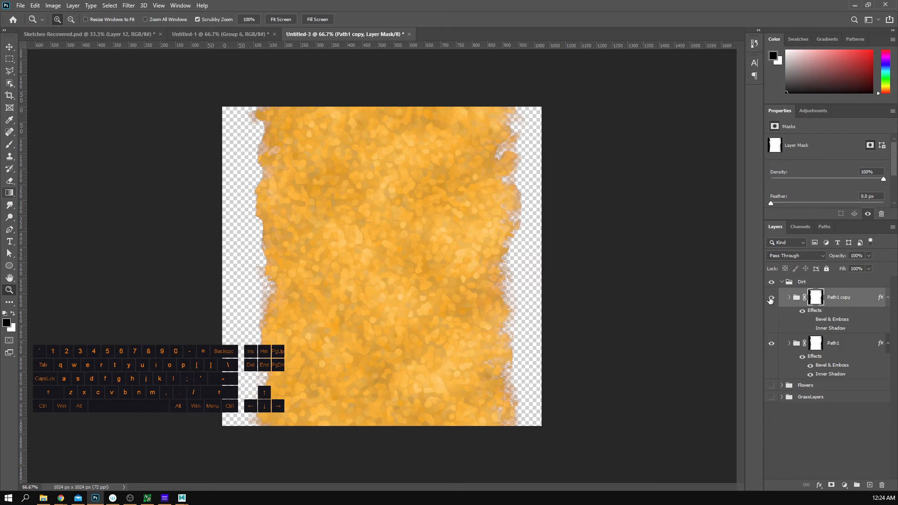
{"action": "left_click", "coordinate": [771, 299]}
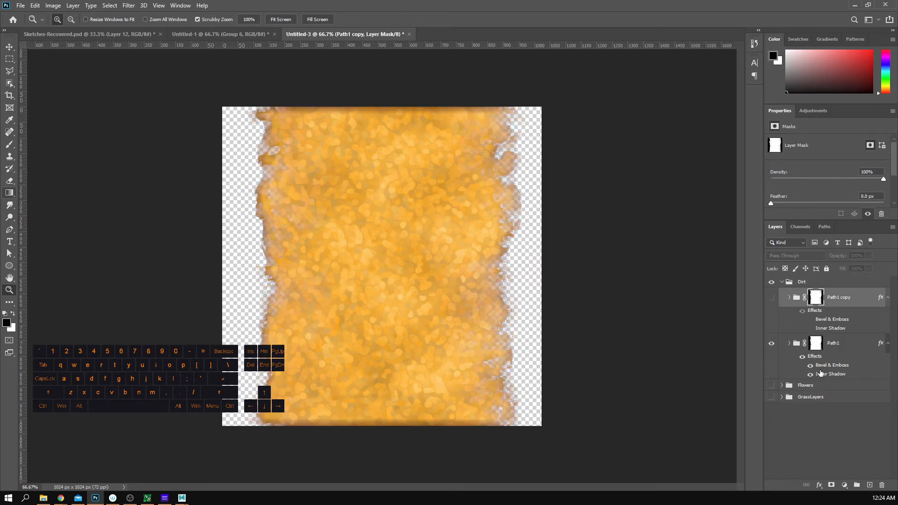
{"action": "left_click", "coordinate": [772, 298]}
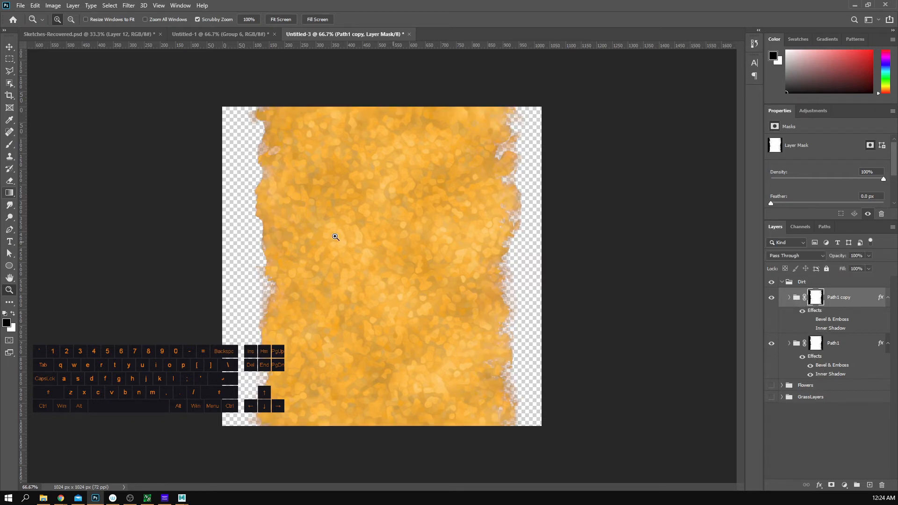
Step: Paint the Path1 copy mask black across the middle of the path with a 1000 px brush
{"action": "key", "text": "b"}
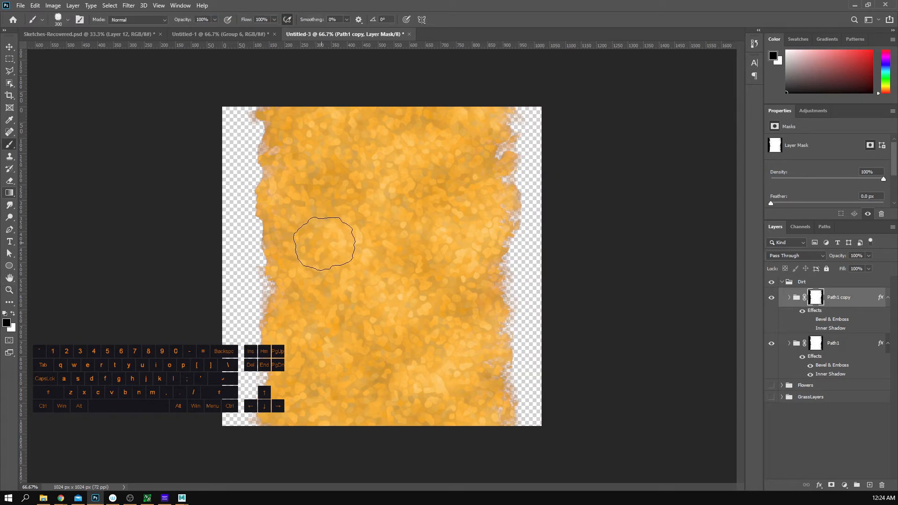
{"action": "key", "text": "bracketright"}
{"action": "key", "text": "bracketright"}
{"action": "key", "text": "bracketright"}
{"action": "key", "text": "bracketright"}
{"action": "key", "text": "bracketright"}
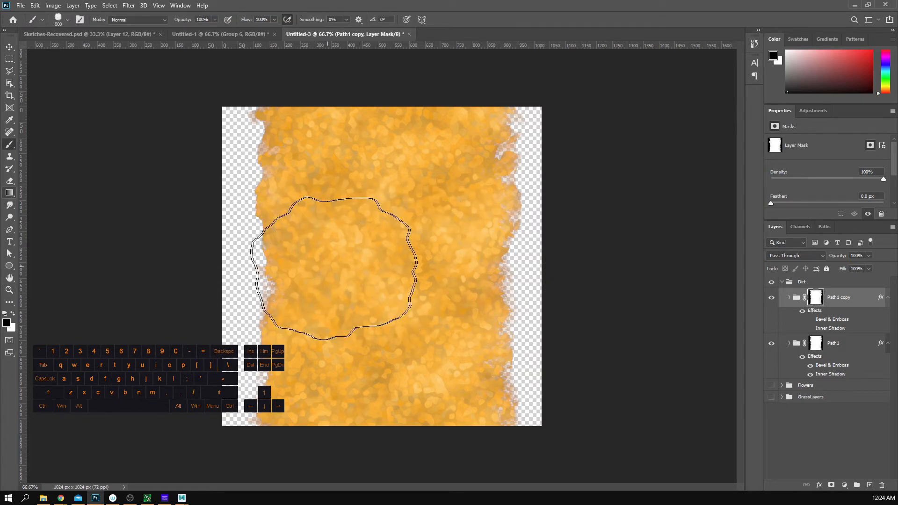
{"action": "key", "text": "bracketright"}
{"action": "key", "text": "bracketright"}
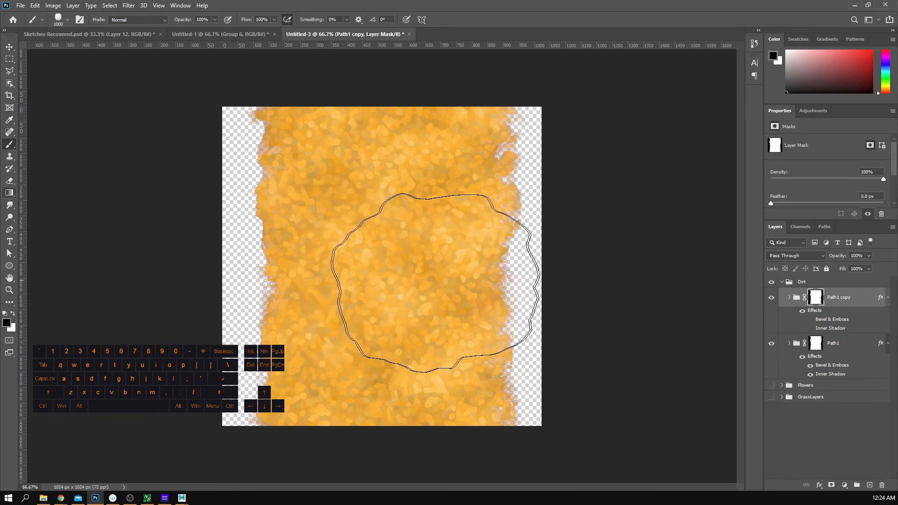
{"action": "left_click_drag", "start_coordinate": [311, 270], "coordinate": [473, 279]}
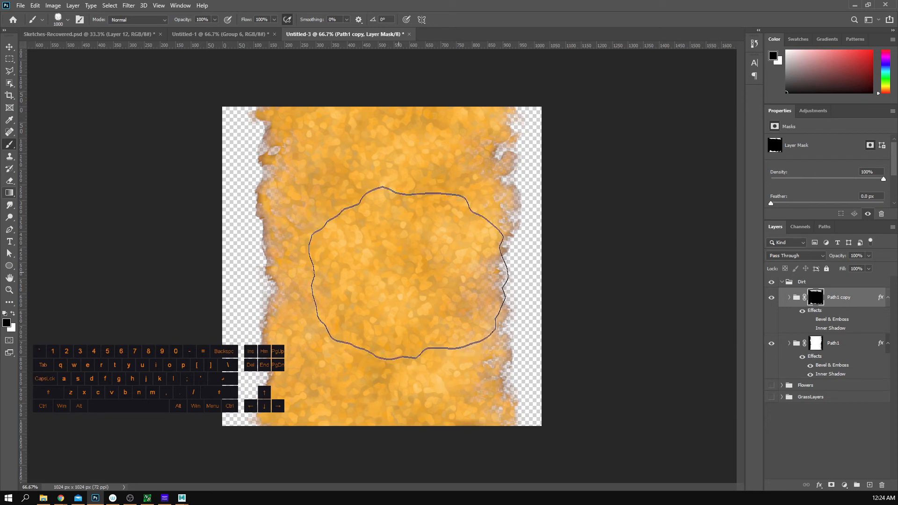
Step: Paint more black near the top of the Path1 copy mask with the KYLE Ultimate Inking Thick 'n Thin brush at 600 px
{"action": "left_click", "coordinate": [67, 20]}
{"action": "left_click", "coordinate": [86, 119]}
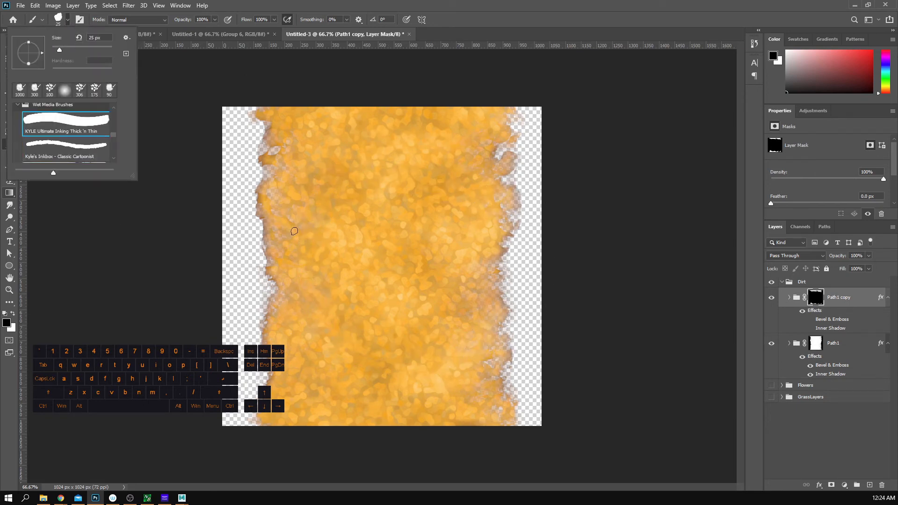
{"action": "left_click", "coordinate": [297, 231]}
{"action": "key", "text": "]"}
{"action": "key", "text": "bracketright"}
{"action": "key", "text": "bracketright"}
{"action": "key", "text": "bracketright"}
{"action": "key", "text": "bracketright"}
{"action": "key", "text": "bracketright"}
{"action": "key", "text": "bracketright"}
{"action": "key", "text": "bracketright"}
{"action": "key", "text": "bracketright"}
{"action": "key", "text": "bracketright"}
{"action": "key", "text": "bracketright"}
{"action": "key", "text": "bracketright"}
{"action": "key", "text": "bracketright"}
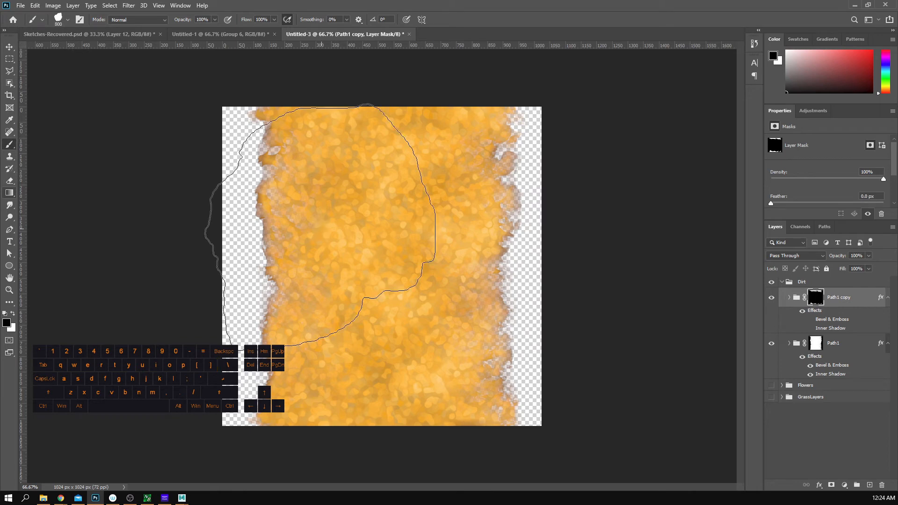
{"action": "key", "text": "bracketleft"}
{"action": "key", "text": "bracketleft"}
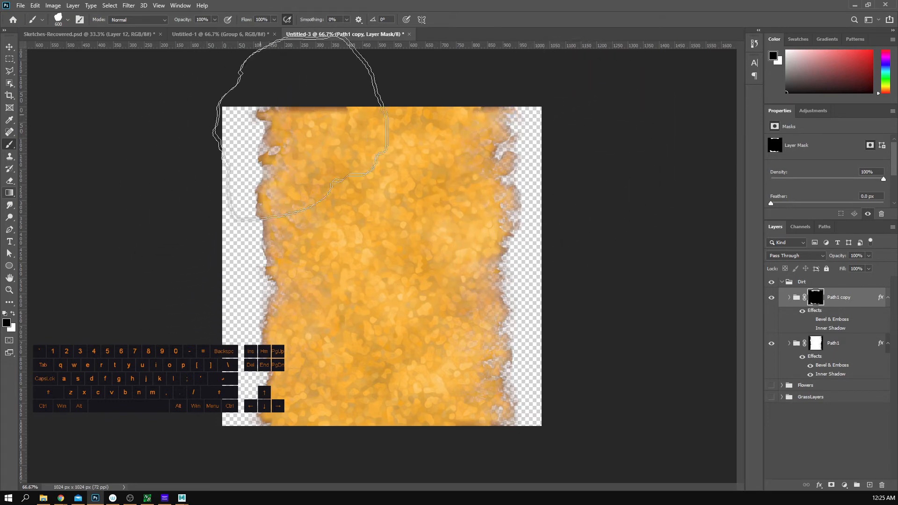
{"action": "left_click", "coordinate": [300, 125]}
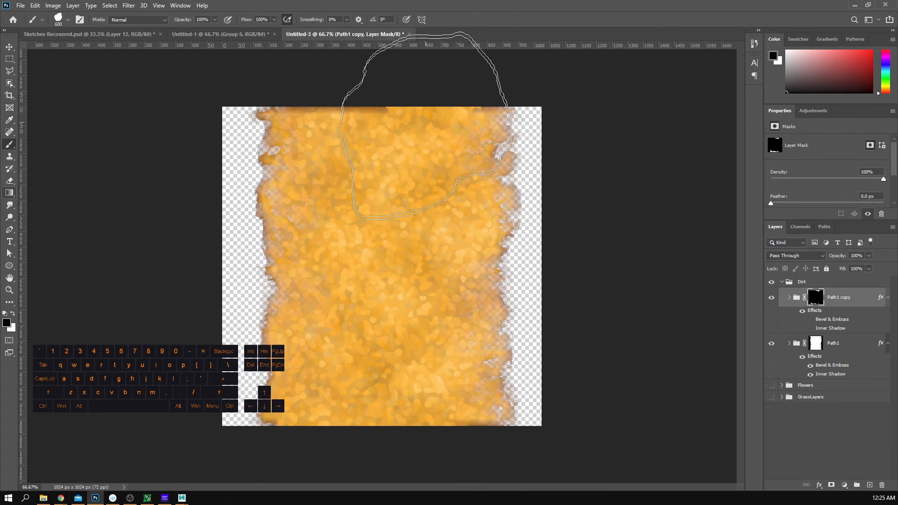
Step: Reveal Path1 copy along the path's top edge by painting its mask white with a 200 px brush, and smudge the ends at 24% strength
{"action": "key", "text": "z"}
{"action": "double_click", "coordinate": [384, 175]}
{"action": "left_click_drag", "start_coordinate": [379, 144], "coordinate": [405, 381]}
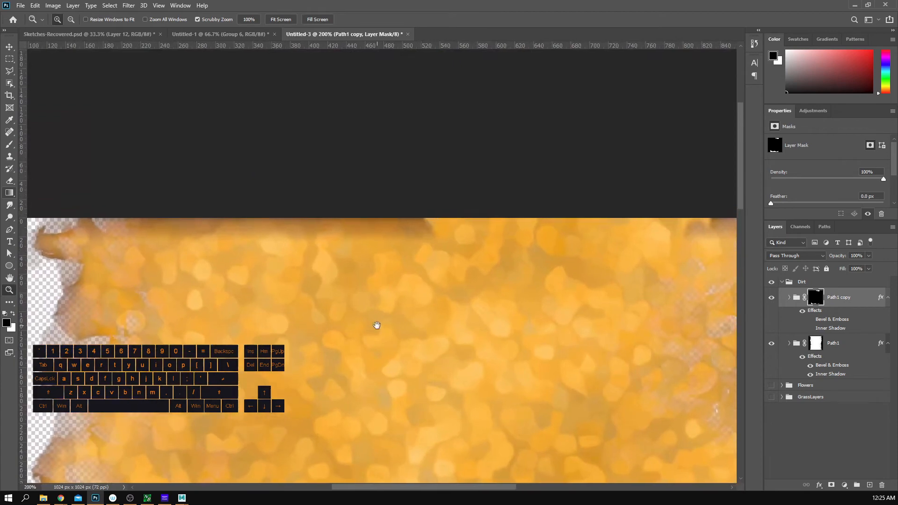
{"action": "key", "text": "b"}
{"action": "key", "text": "x"}
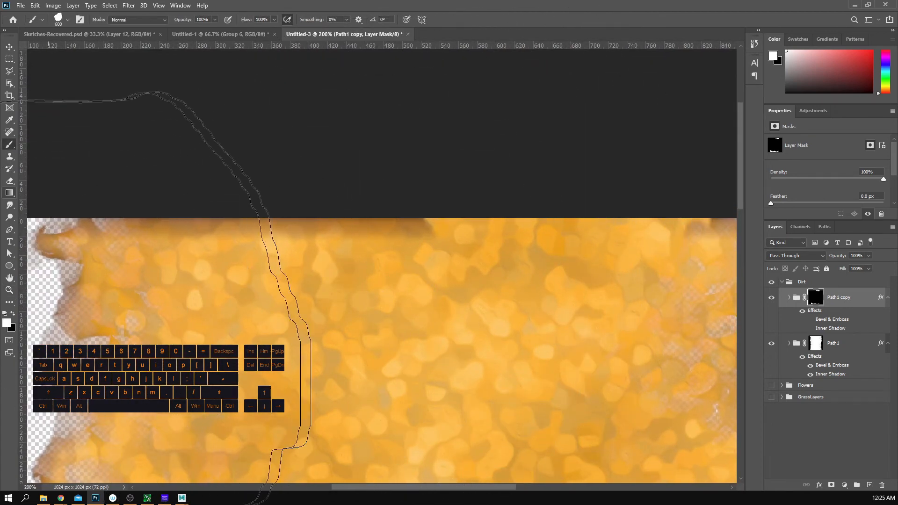
{"action": "key", "text": "bracketleft"}
{"action": "key", "text": "bracketleft"}
{"action": "key", "text": "bracketleft"}
{"action": "key", "text": "bracketleft"}
{"action": "key", "text": "bracketleft"}
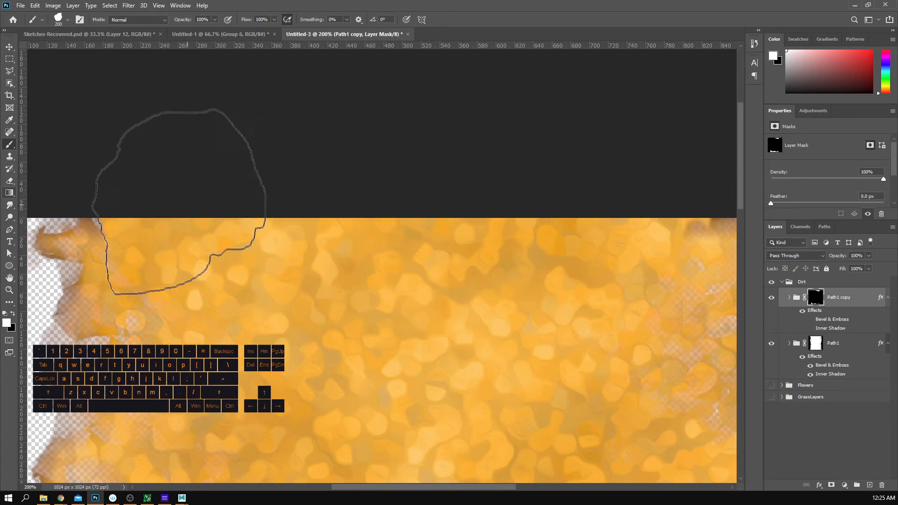
{"action": "left_click_drag", "start_coordinate": [374, 237], "coordinate": [223, 226]}
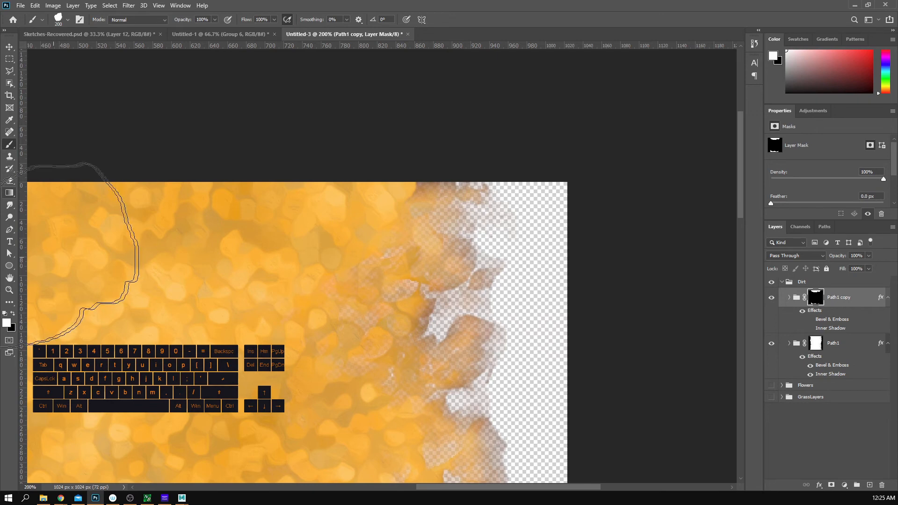
{"action": "left_click", "coordinate": [14, 205]}
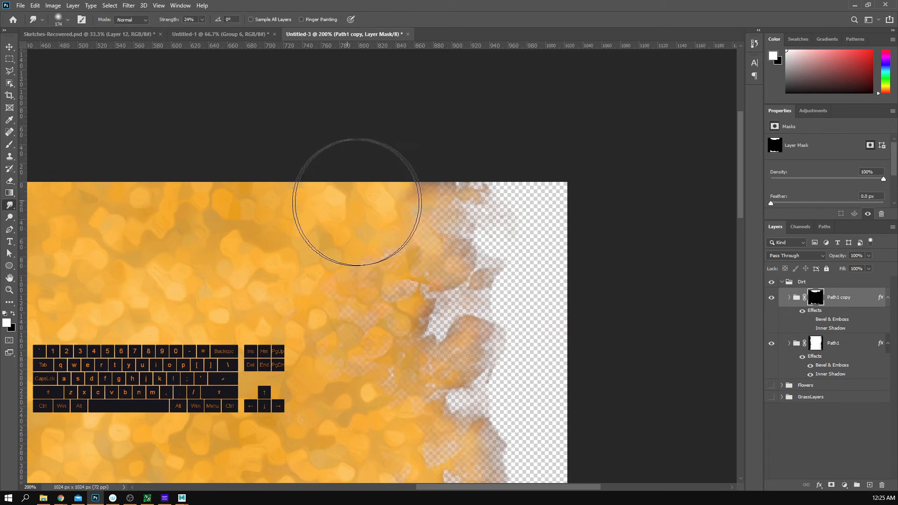
{"action": "left_click_drag", "start_coordinate": [276, 248], "coordinate": [484, 260]}
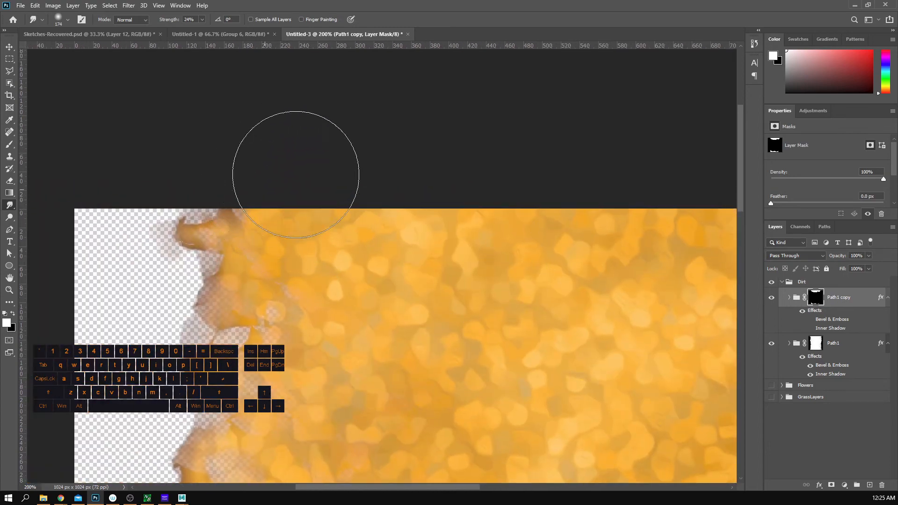
Step: Paint the Path1 copy mask white along the path's bottom edge with the 200 px brush to cover the dark shading
{"action": "left_click_drag", "start_coordinate": [349, 216], "coordinate": [274, 36]}
{"action": "left_click_drag", "start_coordinate": [460, 355], "coordinate": [433, 158]}
{"action": "left_click_drag", "start_coordinate": [234, 336], "coordinate": [290, 304]}
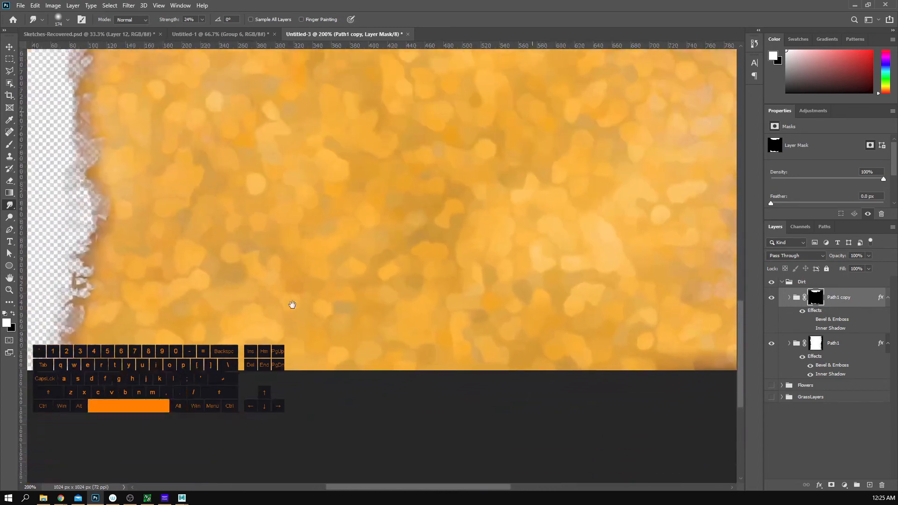
{"action": "left_click", "coordinate": [372, 336], "text": "alt"}
{"action": "left_click", "coordinate": [370, 337], "text": "alt"}
{"action": "key", "text": "z"}
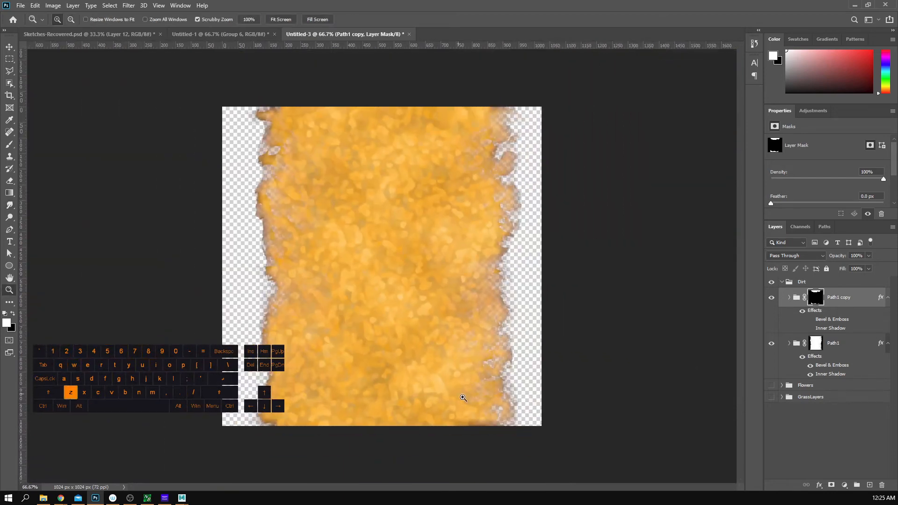
{"action": "left_click", "coordinate": [461, 397]}
{"action": "left_click", "coordinate": [461, 397]}
{"action": "left_click_drag", "start_coordinate": [495, 419], "coordinate": [394, 311]}
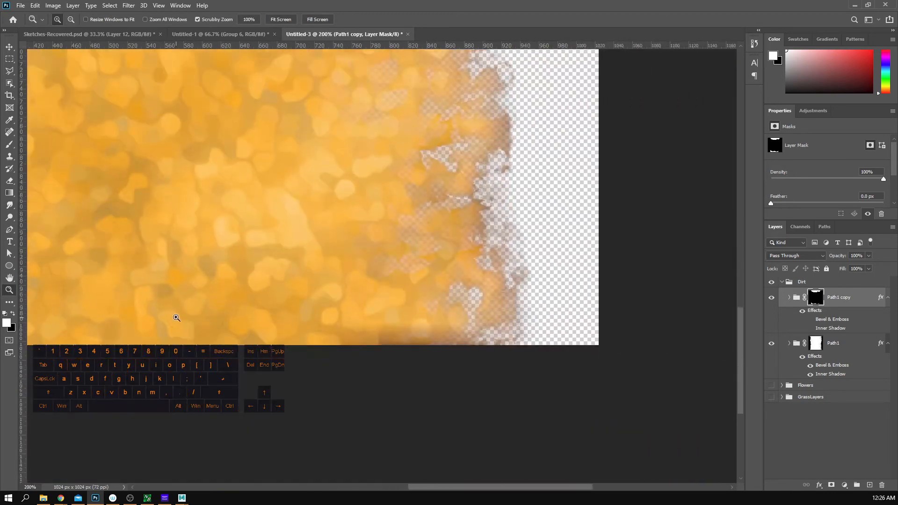
{"action": "key", "text": "b"}
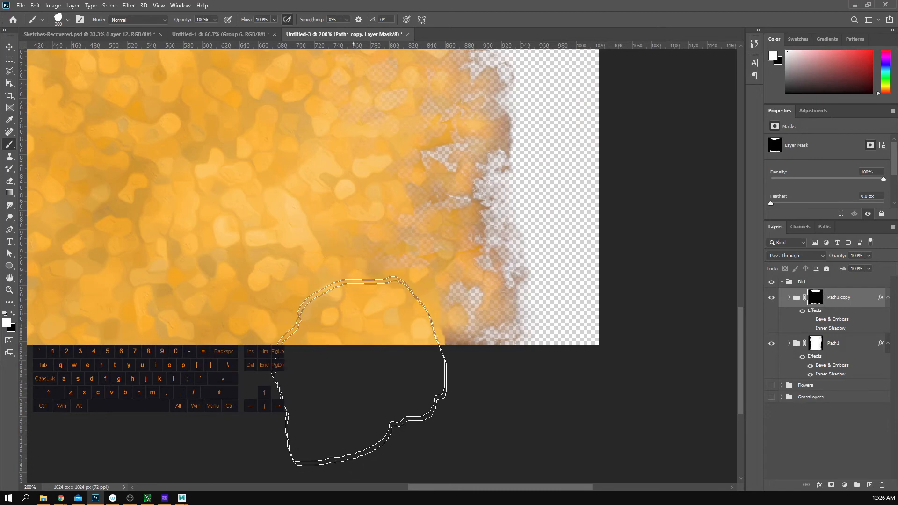
{"action": "mouse_move", "coordinate": [359, 371]}
{"action": "left_mouse_down"}
{"action": "mouse_move", "coordinate": [376, 344]}
{"action": "mouse_move", "coordinate": [396, 388]}
{"action": "mouse_move", "coordinate": [350, 401]}
{"action": "left_mouse_up"}
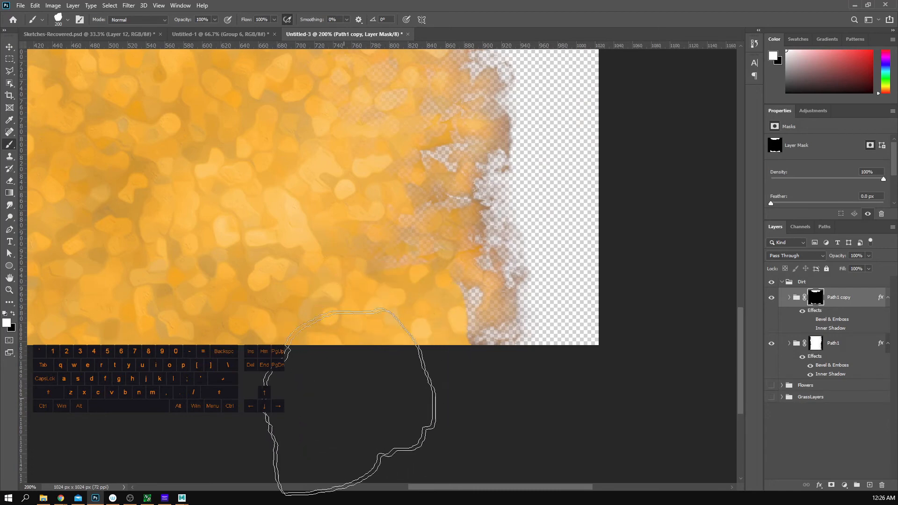
{"action": "key", "text": "z"}
{"action": "left_click", "coordinate": [311, 357], "text": "alt"}
{"action": "left_click", "coordinate": [311, 357], "text": "alt"}
{"action": "left_click", "coordinate": [327, 358], "text": "alt"}
{"action": "left_click", "coordinate": [337, 356]}
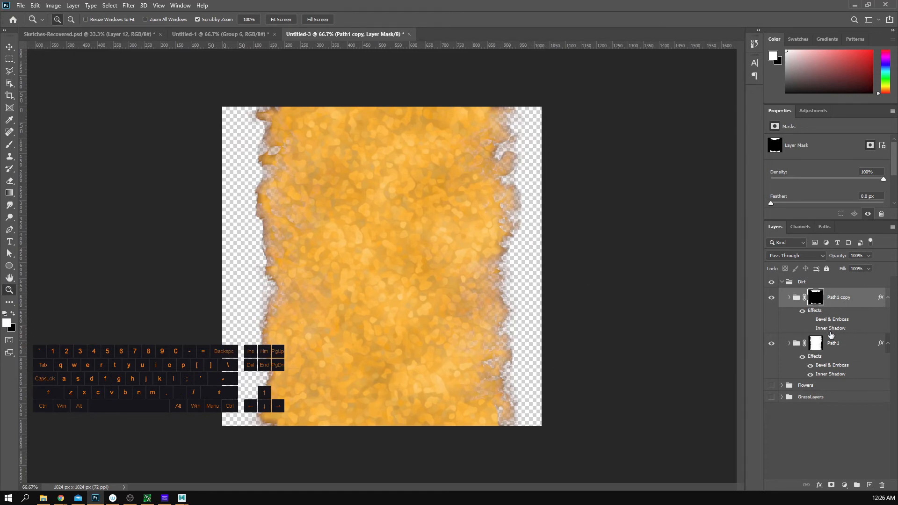
Step: Ready a 100 px black brush on the Path1 layer mask, testing one dab near the path's left side and undoing it
{"action": "left_click", "coordinate": [820, 345]}
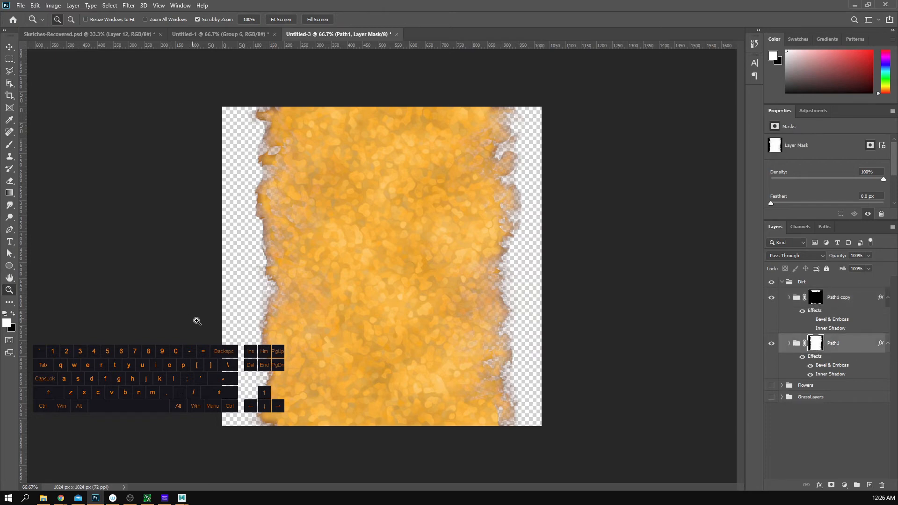
{"action": "key", "text": "x"}
{"action": "key", "text": "b"}
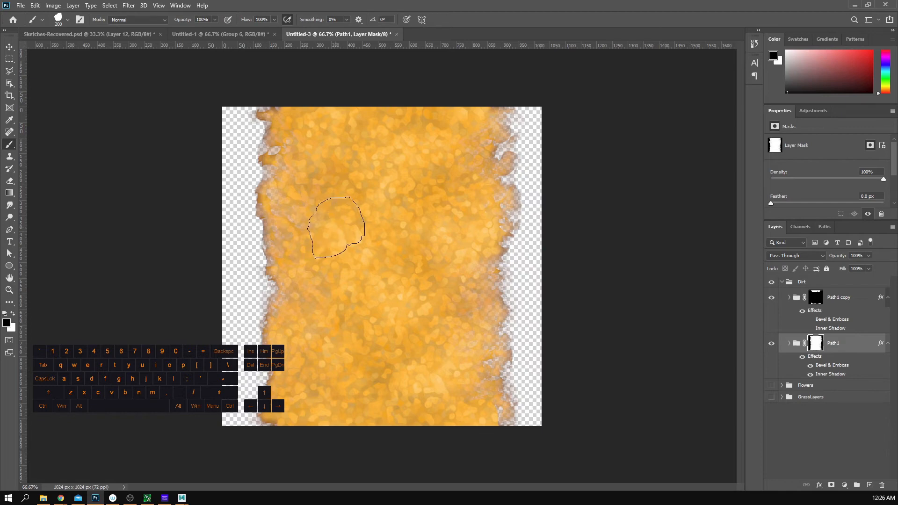
{"action": "key", "text": "bracketleft"}
{"action": "key", "text": "bracketleft"}
{"action": "key", "text": "bracketleft"}
{"action": "key", "text": "bracketleft"}
{"action": "left_click", "coordinate": [298, 247]}
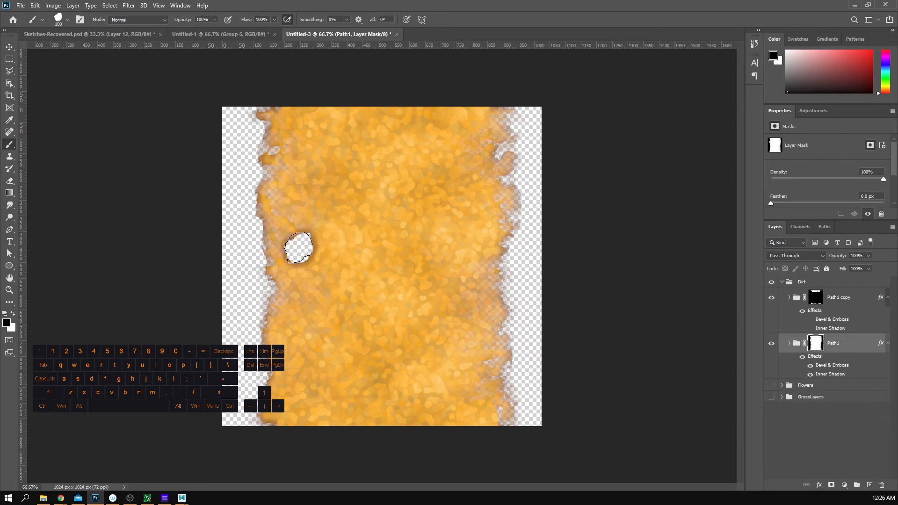
{"action": "key", "text": "ctrl+z"}
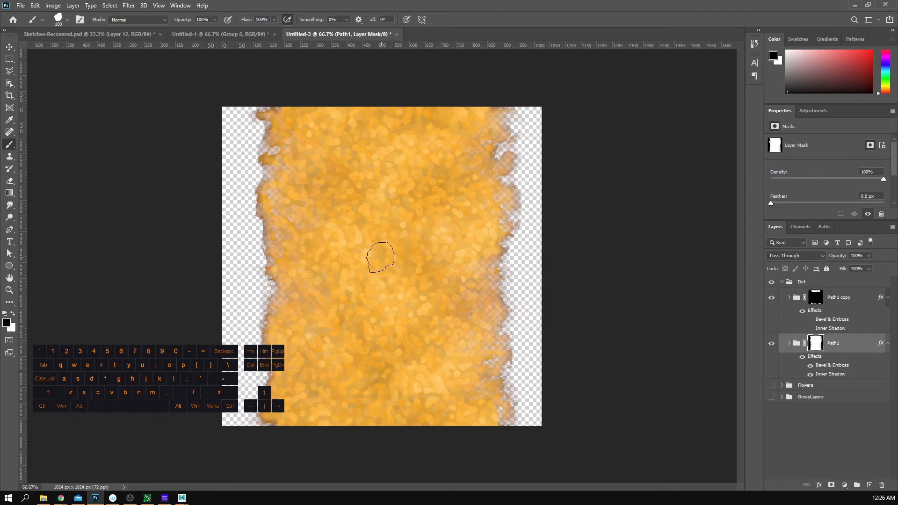
Step: Undo a test dab on the Path1 mask and switch to the Kyle's Concept Brushes - Foliage Mix 2 brush
{"action": "left_click", "coordinate": [295, 227]}
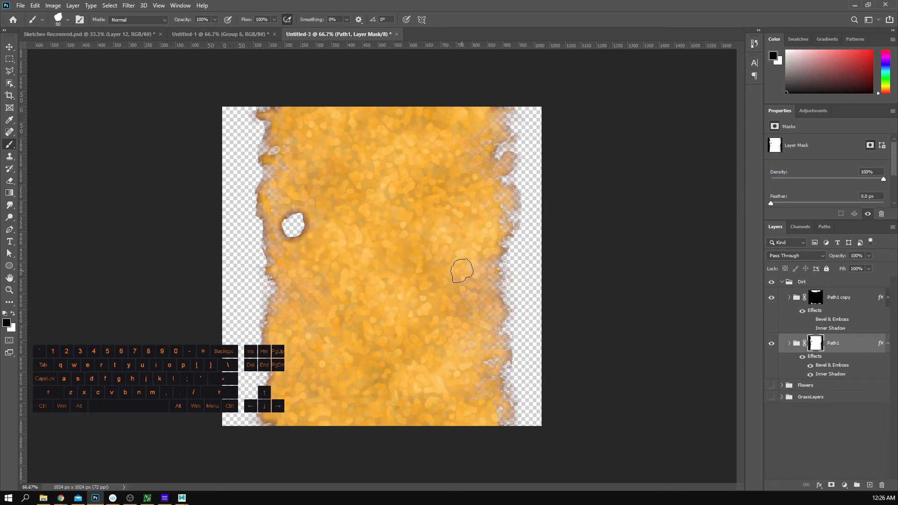
{"action": "key", "text": "ctrl+z"}
{"action": "left_click", "coordinate": [67, 19]}
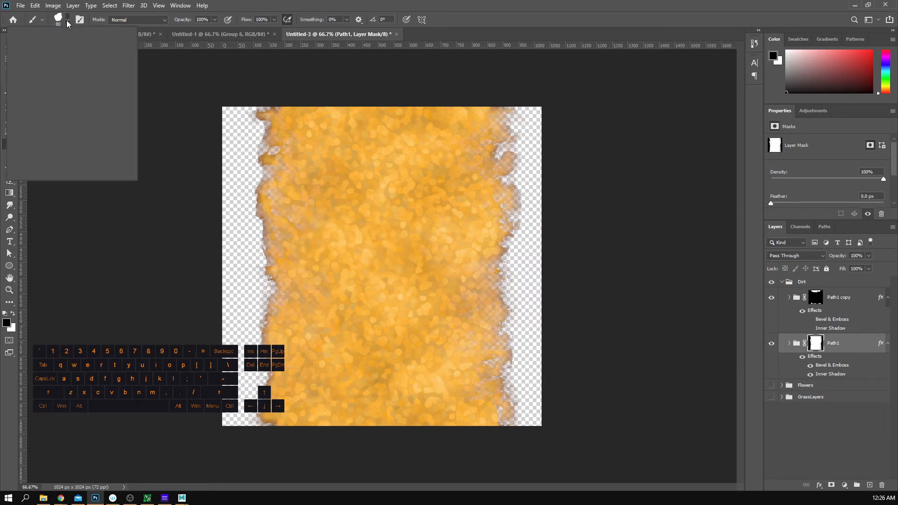
{"action": "scroll", "coordinate": [81, 130], "scroll_direction": "down", "scroll_amount": 5}
{"action": "scroll", "coordinate": [81, 130], "scroll_direction": "up", "scroll_amount": 1}
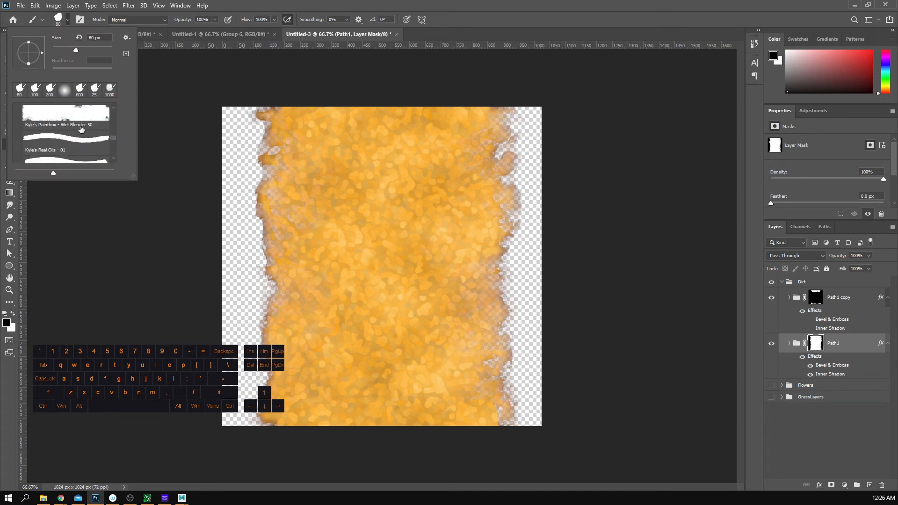
{"action": "scroll", "coordinate": [80, 130], "scroll_direction": "down", "scroll_amount": 6}
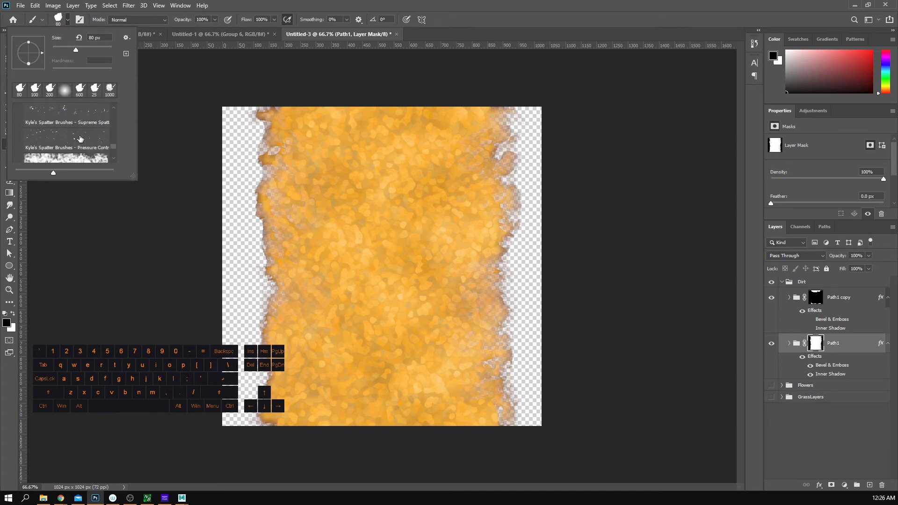
{"action": "scroll", "coordinate": [81, 138], "scroll_direction": "down", "scroll_amount": 5}
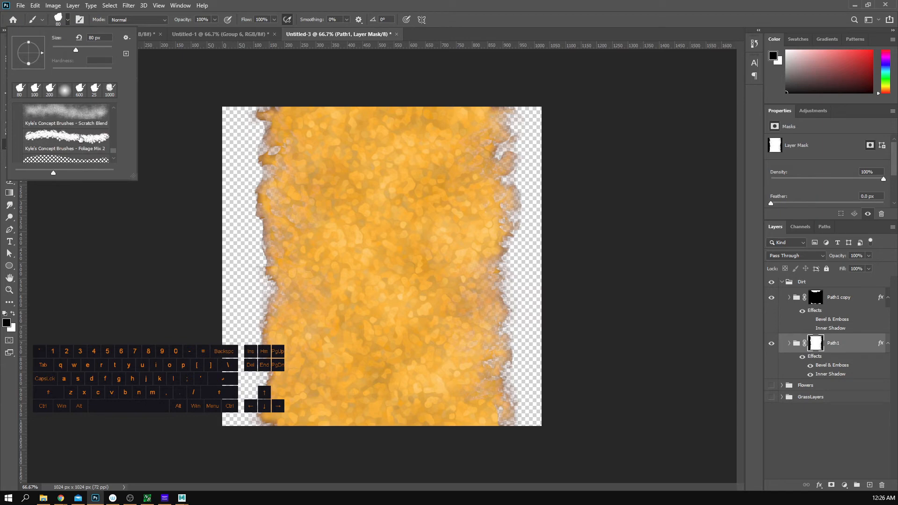
{"action": "left_click", "coordinate": [75, 141]}
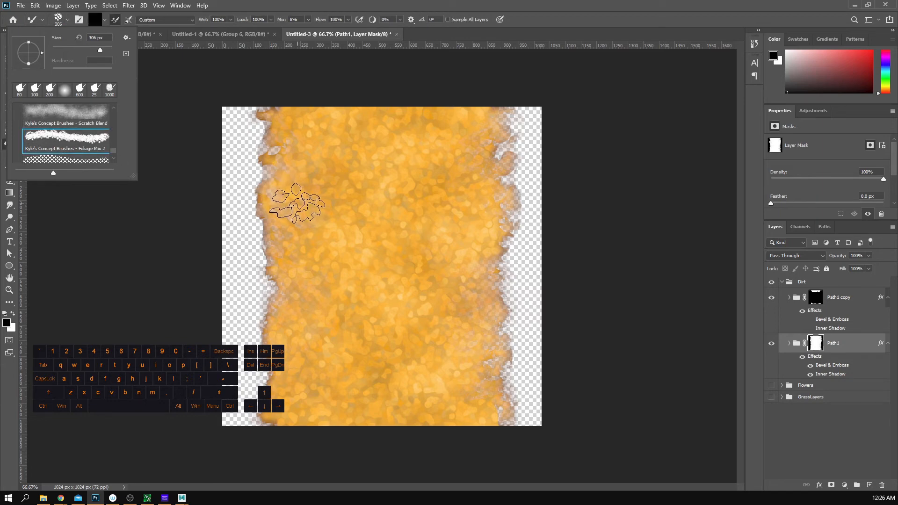
Step: Try Foliage Mix 2 dabs on the Path1 mask near the path's left edge, including one at 175 px, and undo them
{"action": "left_click", "coordinate": [297, 203]}
{"action": "left_click_drag", "start_coordinate": [297, 204], "coordinate": [302, 204]}
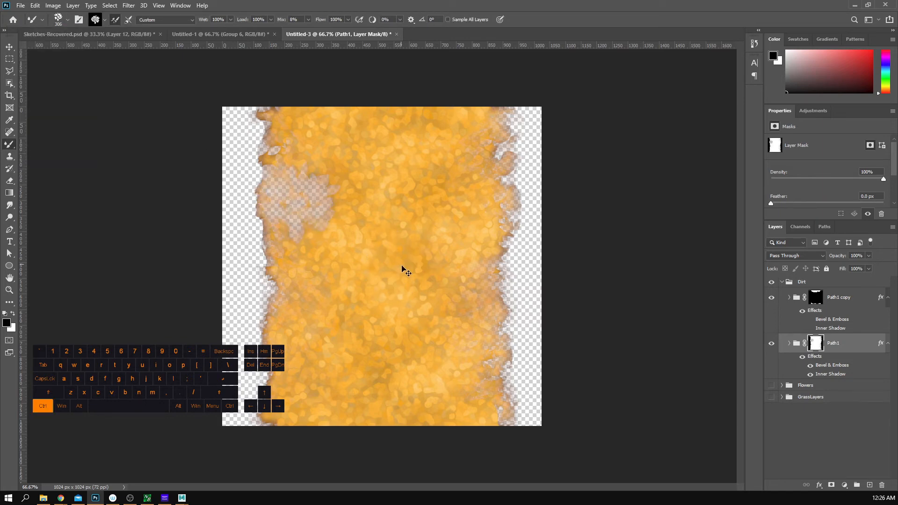
{"action": "key", "text": "ctrl+z"}
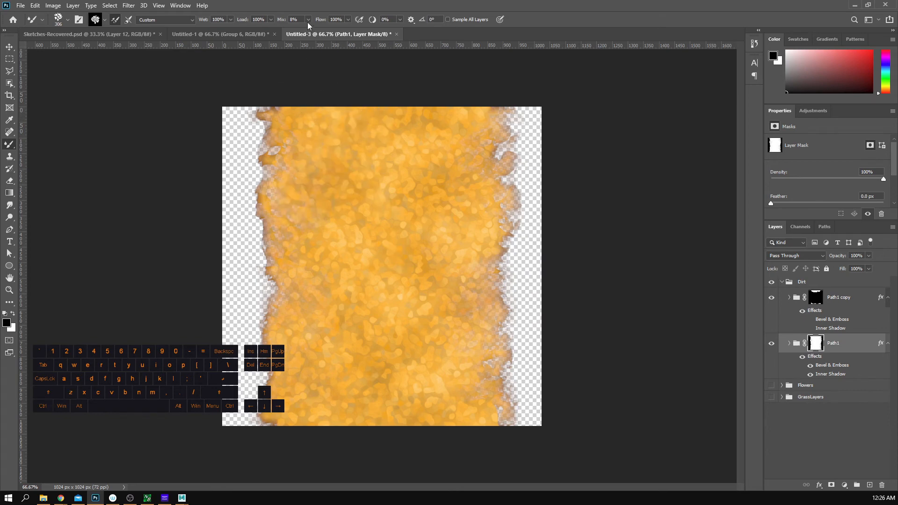
{"action": "key", "text": "bracketleft"}
{"action": "key", "text": "bracketleft"}
{"action": "key", "text": "bracketleft"}
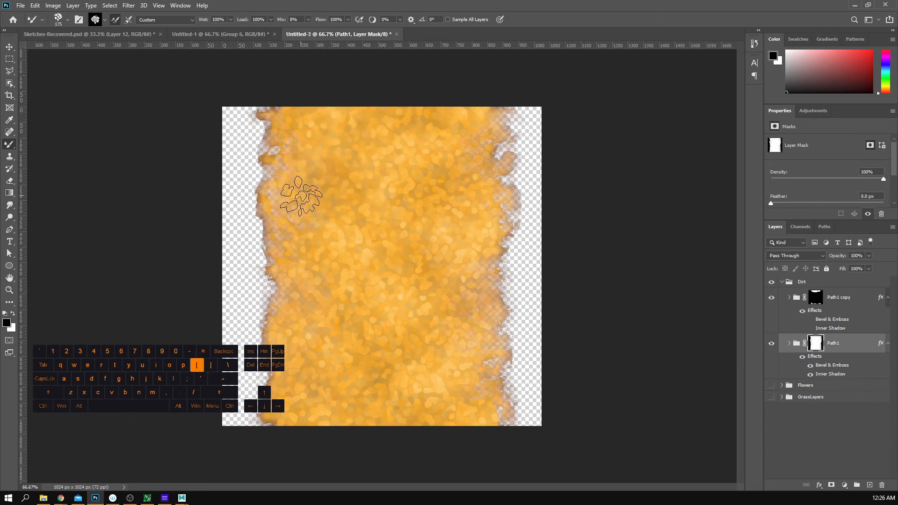
{"action": "left_click_drag", "start_coordinate": [295, 192], "coordinate": [296, 190]}
{"action": "key", "text": "ctrl+z"}
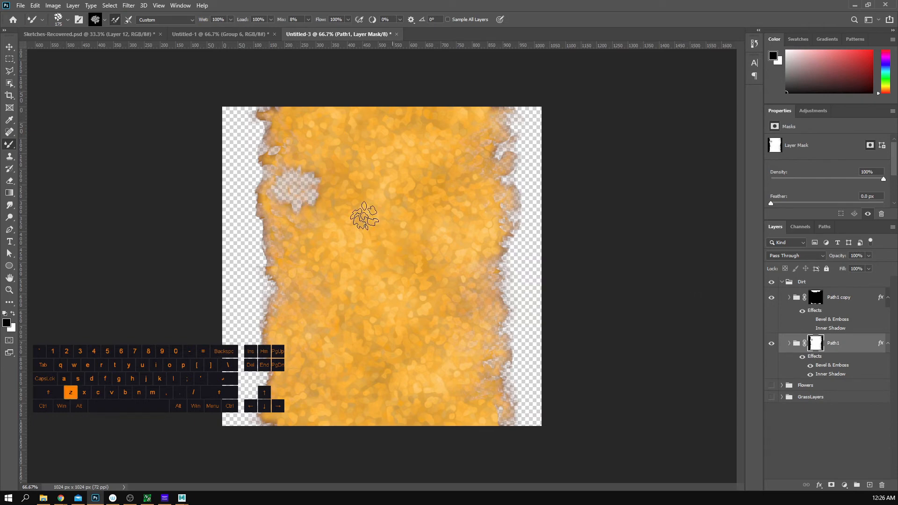
{"action": "double_click", "coordinate": [321, 194]}
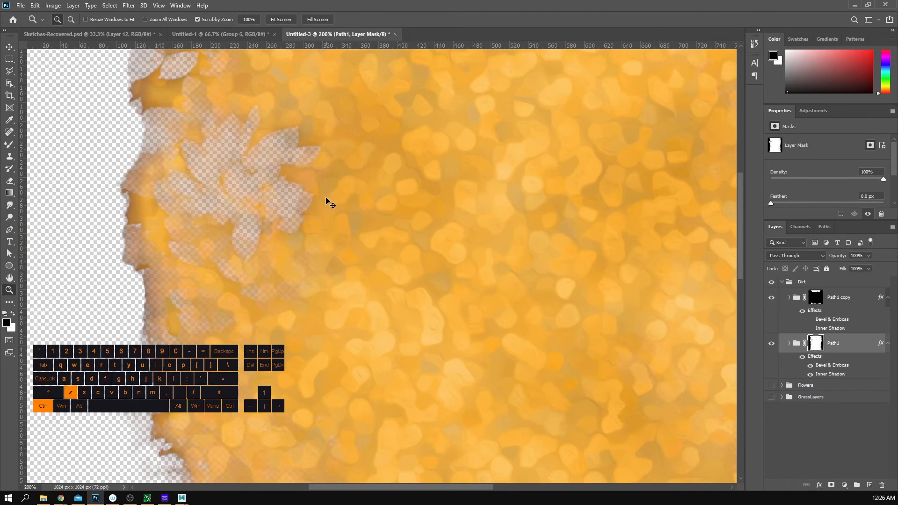
{"action": "key", "text": "ctrl+z"}
{"action": "key", "text": "ctrl+z"}
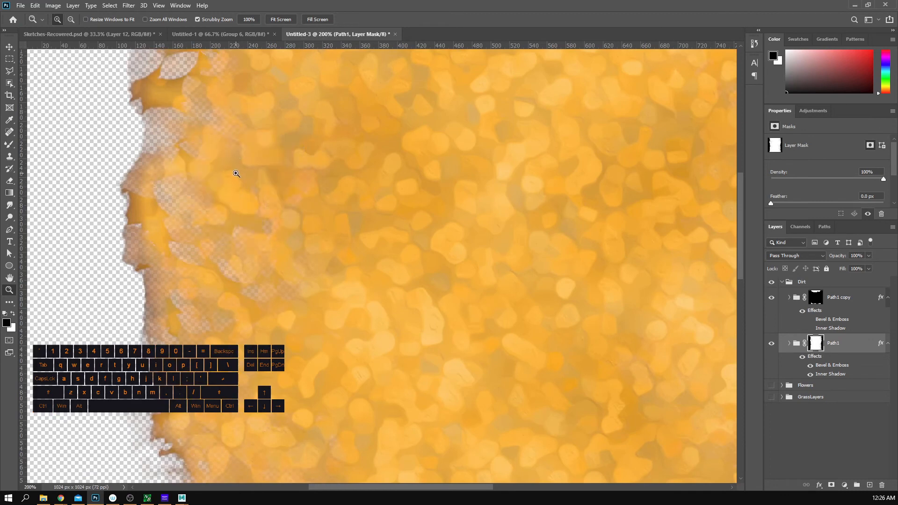
Step: Paint a 100 px foliage patch in black on the Path1 mask near the path's upper left edge
{"action": "key", "text": "b"}
{"action": "key", "text": "bracketleft"}
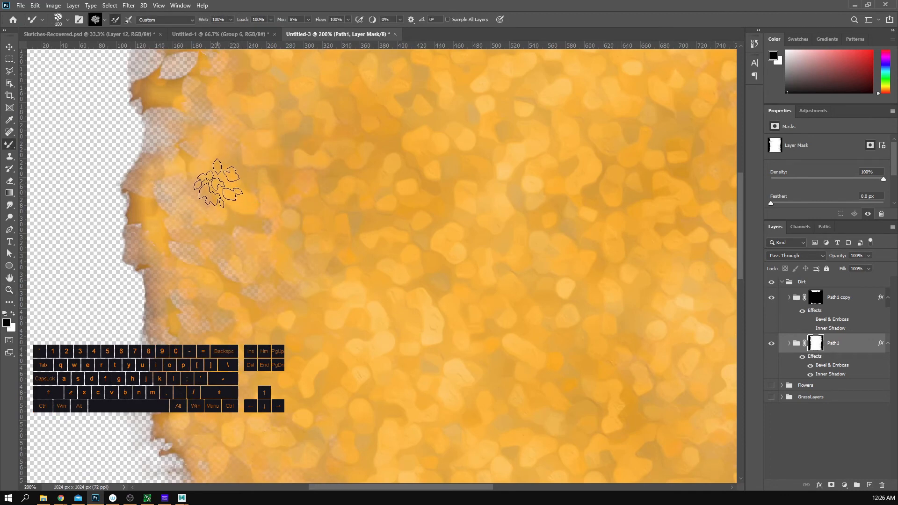
{"action": "left_click_drag", "start_coordinate": [219, 182], "coordinate": [220, 181]}
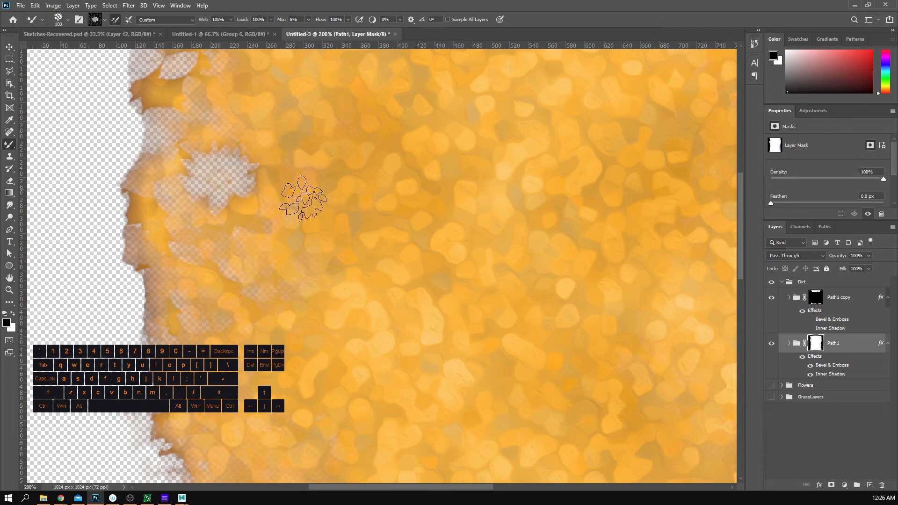
Step: Break up the path's upper right edge with a foliage patch on the Path1 mask, undoing the unwanted strokes
{"action": "key", "text": "space"}
{"action": "left_click_drag", "start_coordinate": [579, 187], "coordinate": [192, 313]}
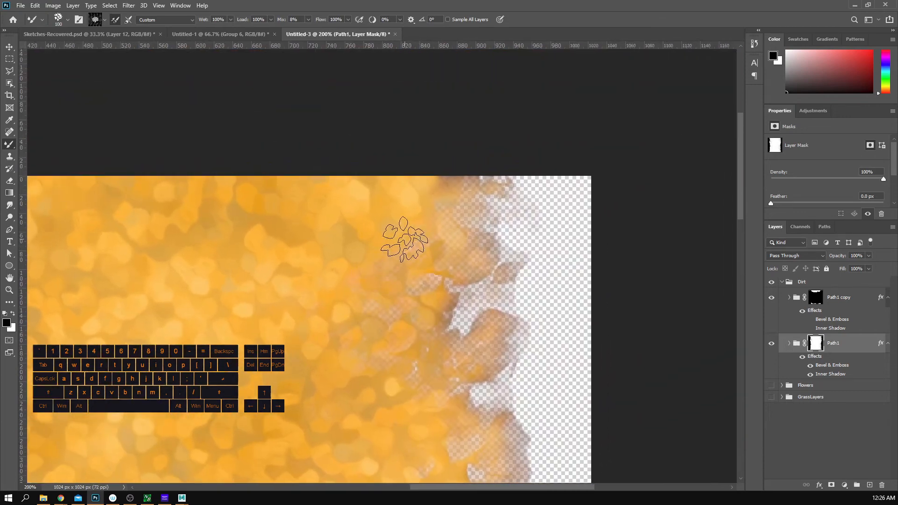
{"action": "mouse_move", "coordinate": [405, 240]}
{"action": "left_mouse_down"}
{"action": "mouse_move", "coordinate": [381, 304]}
{"action": "mouse_move", "coordinate": [355, 265]}
{"action": "left_mouse_up"}
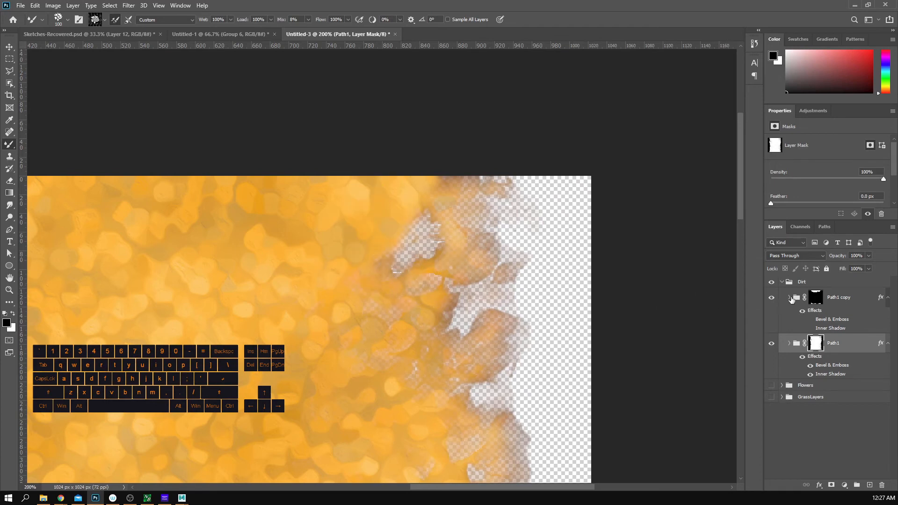
{"action": "left_click_drag", "start_coordinate": [363, 229], "coordinate": [354, 208]}
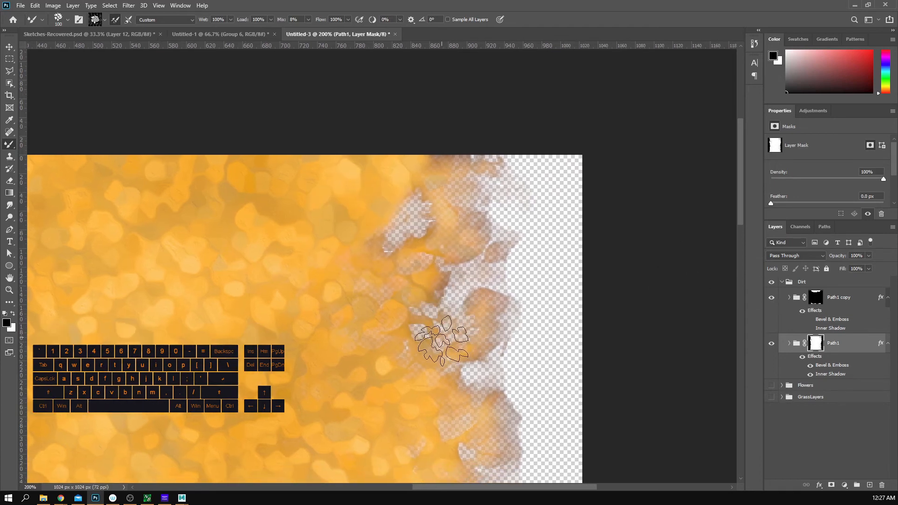
{"action": "key", "text": "ctrl+z"}
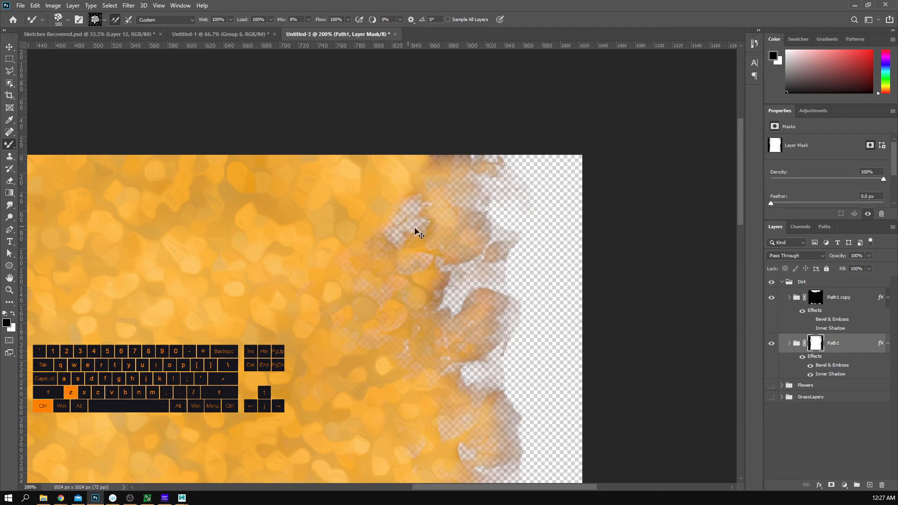
{"action": "key", "text": "ctrl+z"}
{"action": "mouse_move", "coordinate": [368, 338]}
{"action": "left_mouse_down"}
{"action": "mouse_move", "coordinate": [370, 291]}
{"action": "mouse_move", "coordinate": [399, 302]}
{"action": "left_mouse_up"}
Step: Paint foliage patches on the Path1 mask along the middle and lower right edge of the path with the brush at 100 px
{"action": "left_click_drag", "start_coordinate": [374, 418], "coordinate": [364, 18]}
{"action": "left_click_drag", "start_coordinate": [363, 227], "coordinate": [363, 215]}
{"action": "key", "text": "bracketright"}
{"action": "key", "text": "bracketright"}
{"action": "key", "text": "bracketright"}
{"action": "key", "text": "bracketright"}
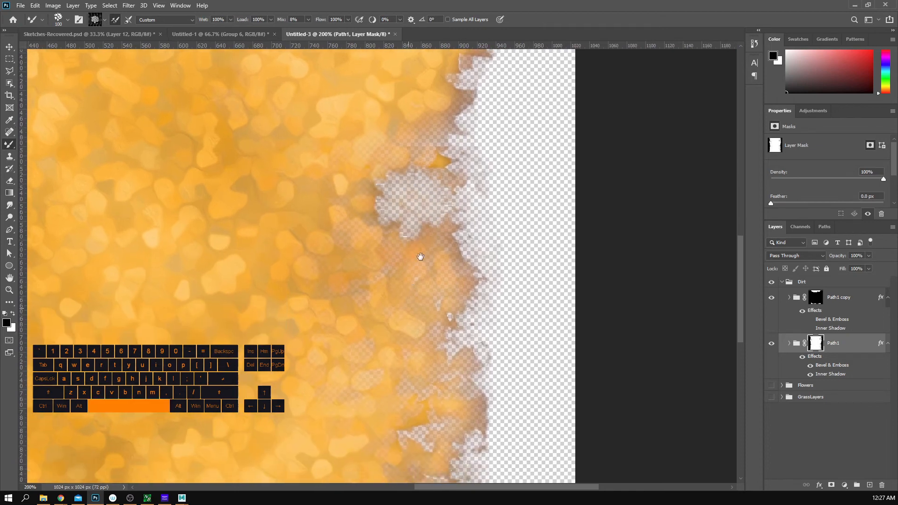
{"action": "left_click_drag", "start_coordinate": [421, 257], "coordinate": [468, 232]}
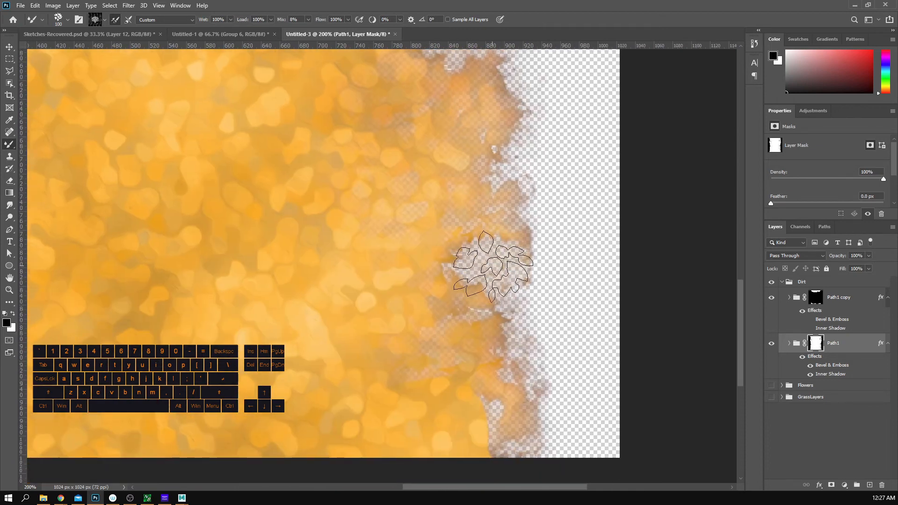
Step: Paint a foliage patch on the Path1 mask near the path's lower left edge with the brush at 175 px
{"action": "left_click_drag", "start_coordinate": [201, 314], "coordinate": [481, 230]}
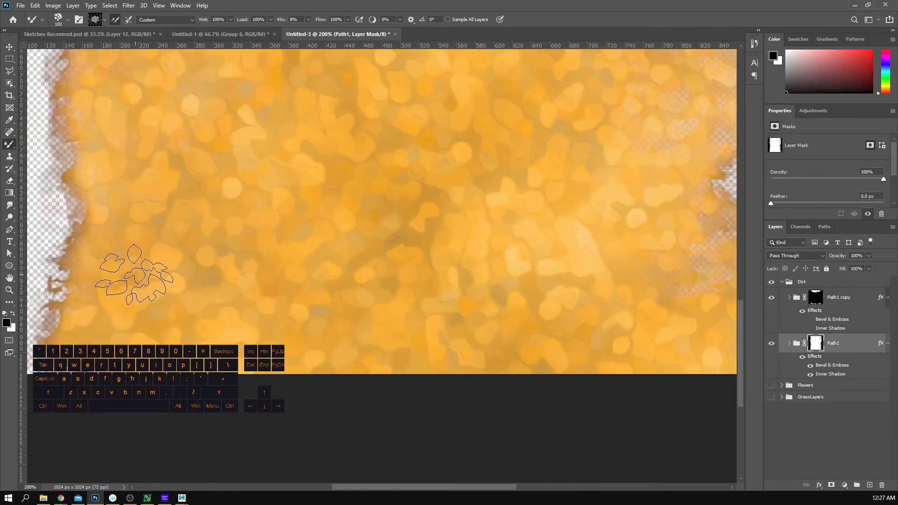
{"action": "key", "text": "bracketright"}
{"action": "key", "text": "bracketright"}
{"action": "key", "text": "bracketright"}
{"action": "left_click", "coordinate": [154, 275]}
{"action": "left_click", "coordinate": [153, 276]}
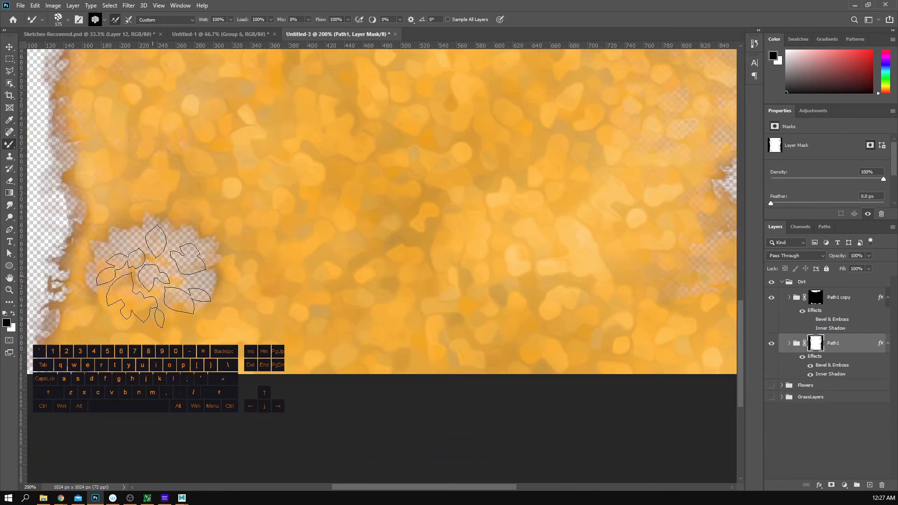
{"action": "left_click", "coordinate": [154, 276]}
{"action": "left_click", "coordinate": [152, 276]}
{"action": "left_click_drag", "start_coordinate": [234, 180], "coordinate": [261, 293]}
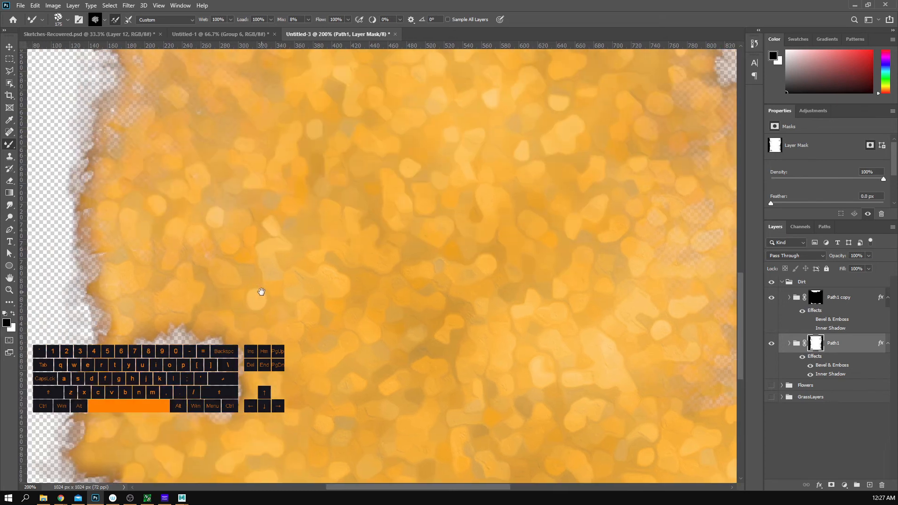
Step: Save the texture as a PNG named dirtPathForClass in the RepeatingTextures images folder
{"action": "key", "text": "z"}
{"action": "left_click", "coordinate": [357, 258], "text": "alt"}
{"action": "left_click", "coordinate": [357, 258], "text": "alt"}
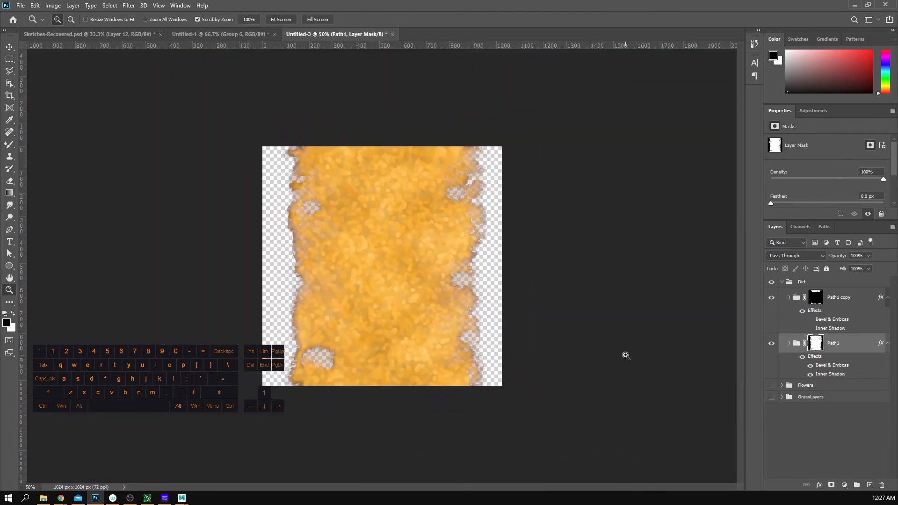
{"action": "left_click", "coordinate": [21, 5]}
{"action": "left_click", "coordinate": [70, 113]}
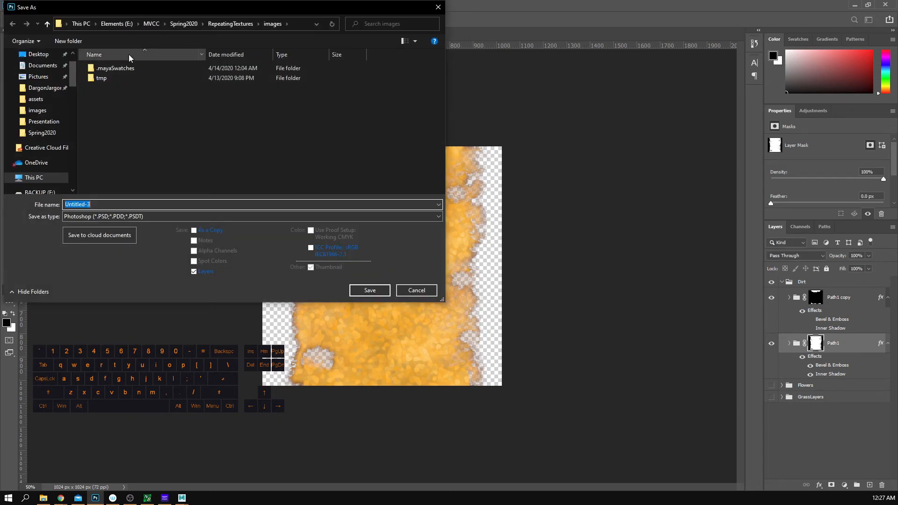
{"action": "left_click", "coordinate": [173, 216]}
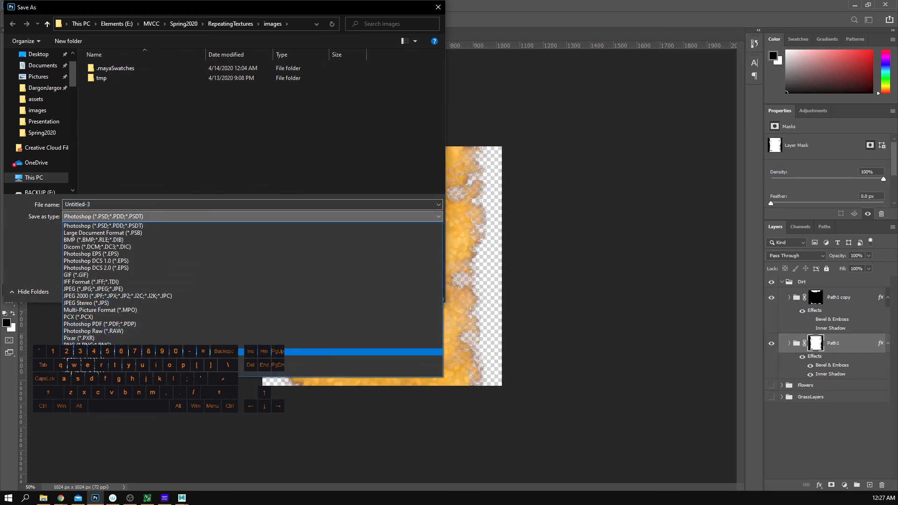
{"action": "left_click", "coordinate": [128, 350]}
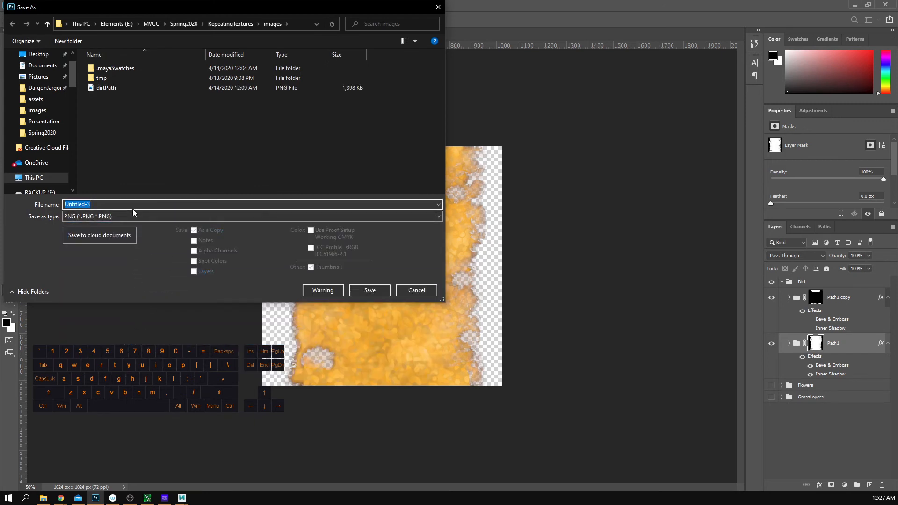
{"action": "left_click", "coordinate": [105, 88]}
{"action": "left_click", "coordinate": [108, 206]}
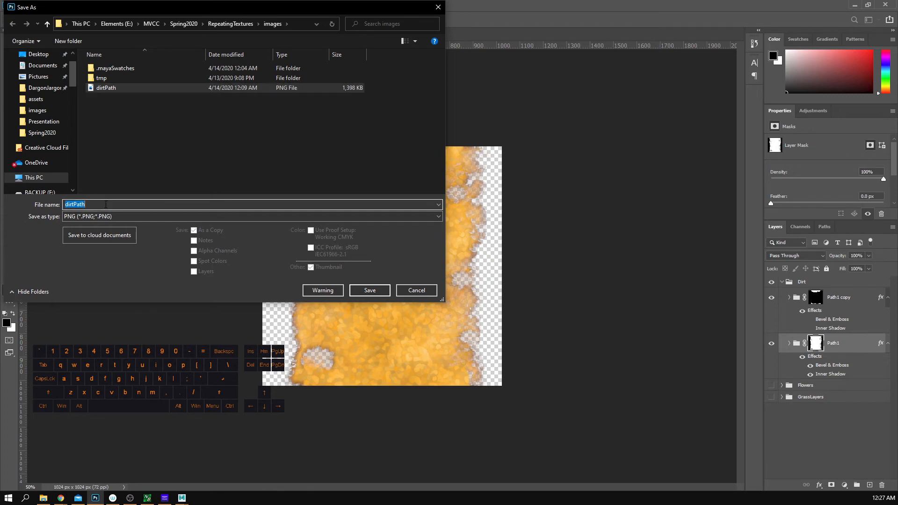
{"action": "left_click", "coordinate": [107, 207]}
{"action": "type", "text": "ForClass"}
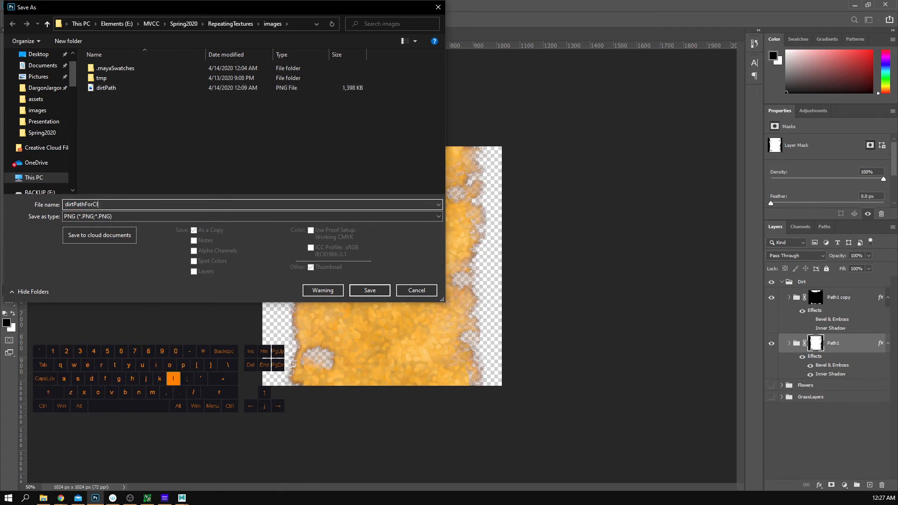
{"action": "key", "text": "Return"}
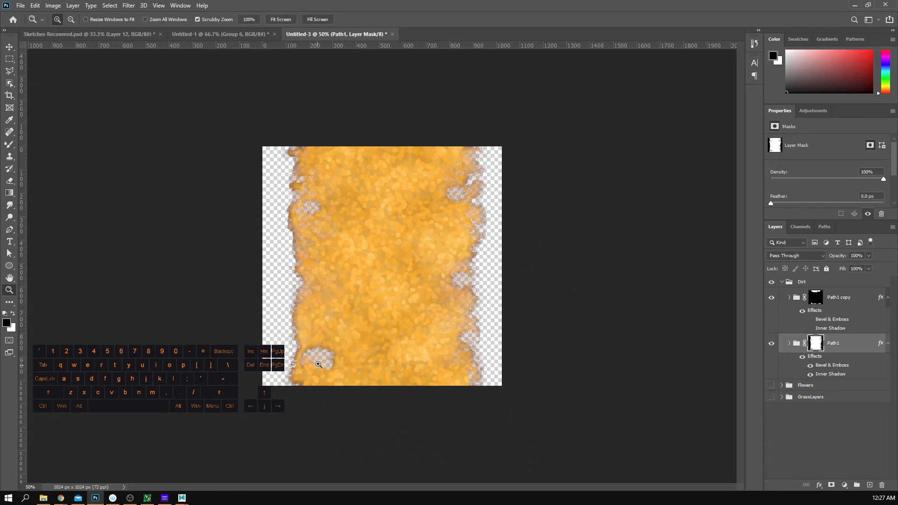
Step: Switch to the Repeatingb.mb scene in Maya and frame the gray path plane with the horizon in the camera view
{"action": "mouse_move", "coordinate": [184, 498]}
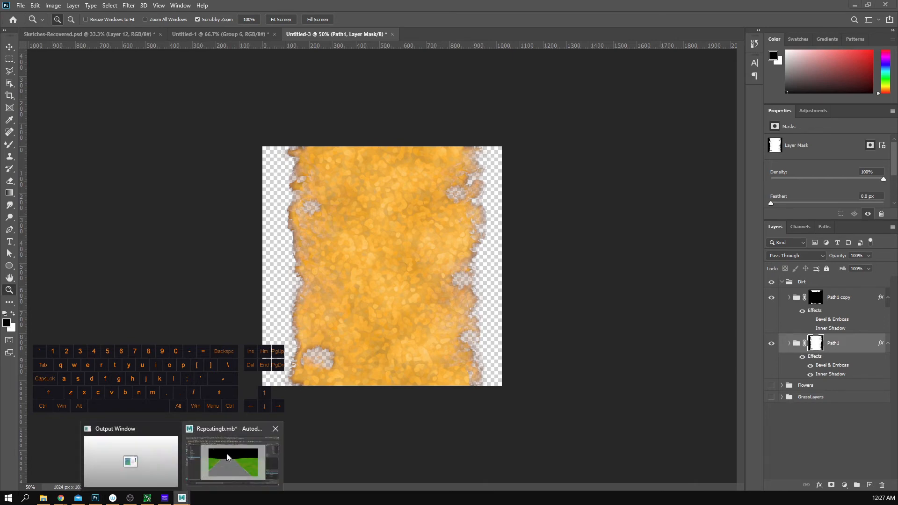
{"action": "left_click", "coordinate": [237, 461]}
{"action": "left_click_drag", "start_coordinate": [659, 241], "coordinate": [629, 257], "text": "alt"}
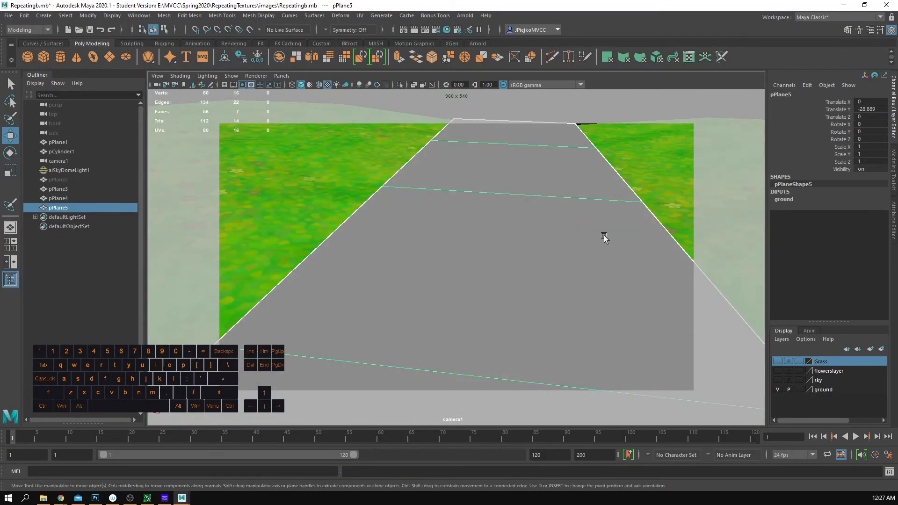
{"action": "left_click_drag", "start_coordinate": [581, 222], "coordinate": [587, 206], "text": "alt"}
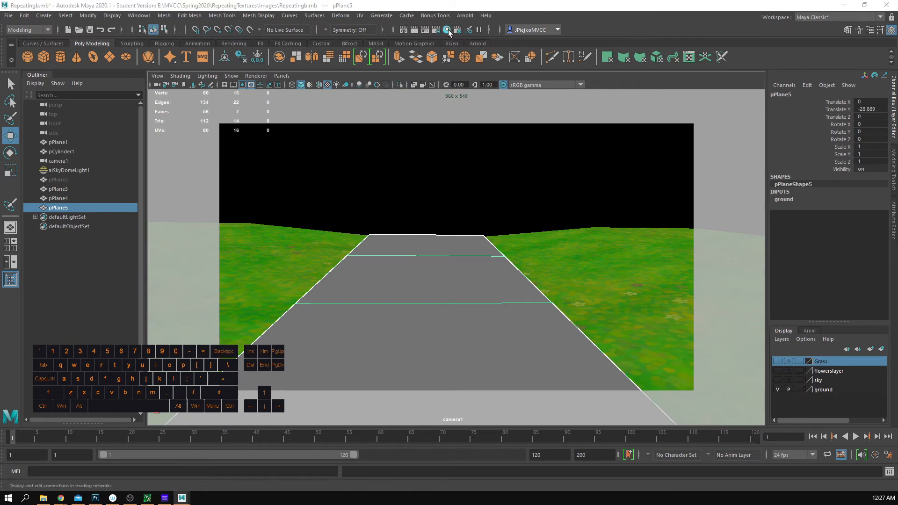
Step: Create a new Blinn material in the Hypershade for the path
{"action": "left_click_drag", "start_coordinate": [0, 109], "coordinate": [818, 104]}
{"action": "left_click", "coordinate": [388, 116]}
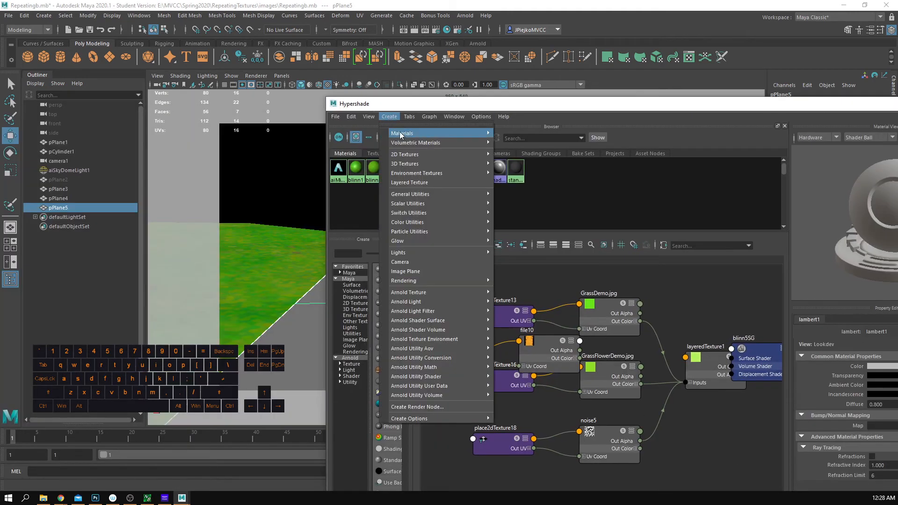
{"action": "mouse_move", "coordinate": [468, 133]}
{"action": "left_click", "coordinate": [528, 199]}
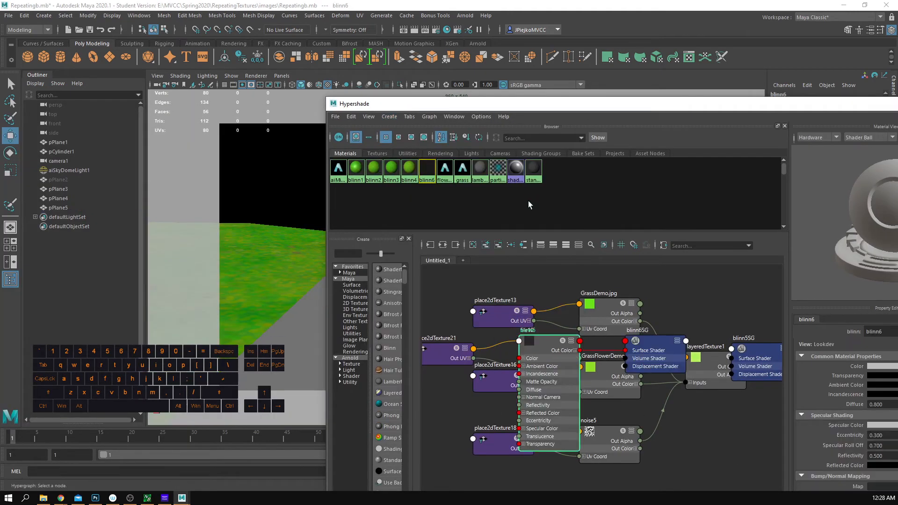
Step: Load dirtPathForClass.png as a file texture into the new Blinn's color
{"action": "left_click_drag", "start_coordinate": [600, 105], "coordinate": [406, 96]}
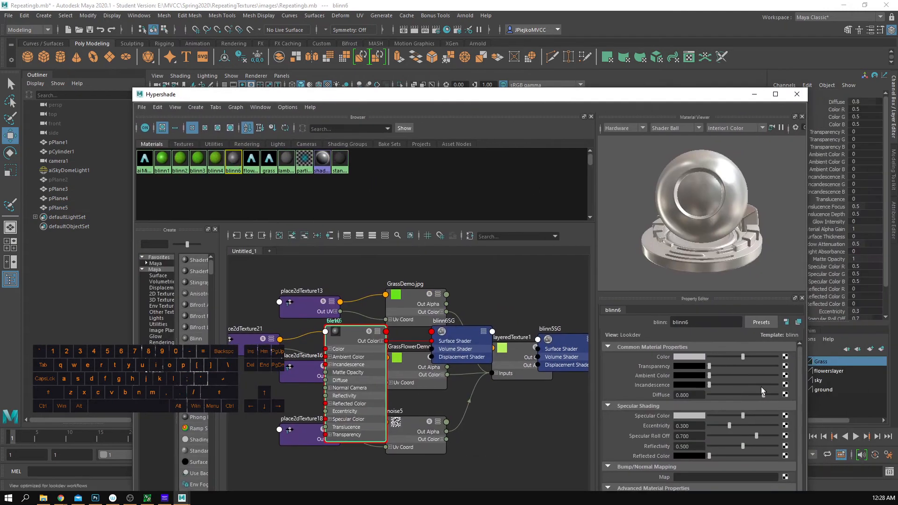
{"action": "left_click", "coordinate": [785, 357]}
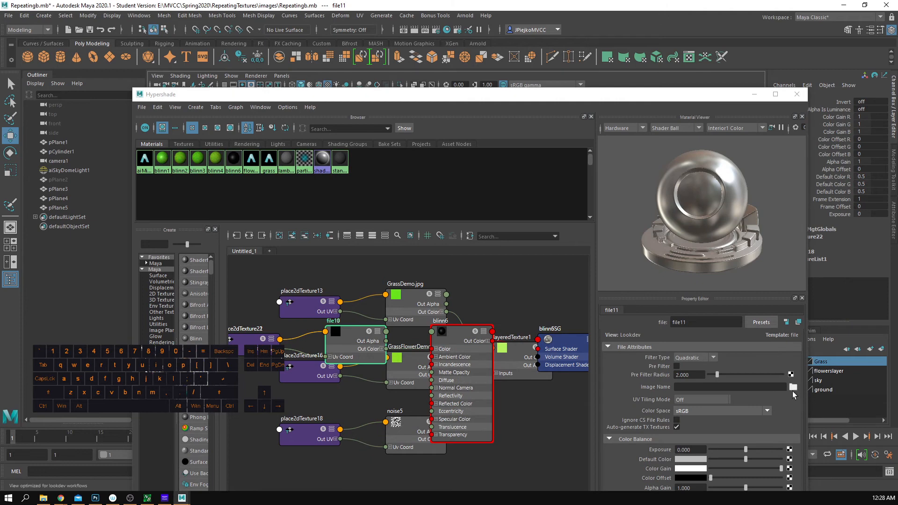
{"action": "left_click", "coordinate": [793, 388]}
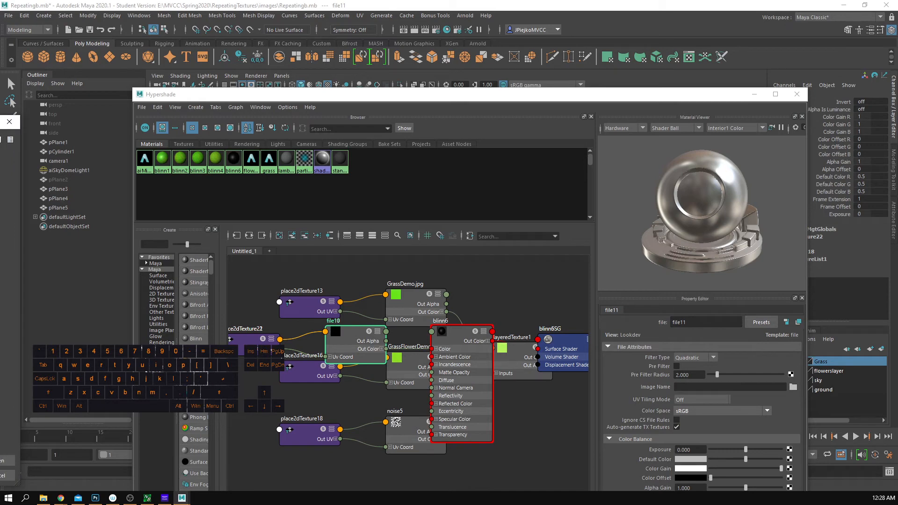
{"action": "left_click", "coordinate": [3, 461]}
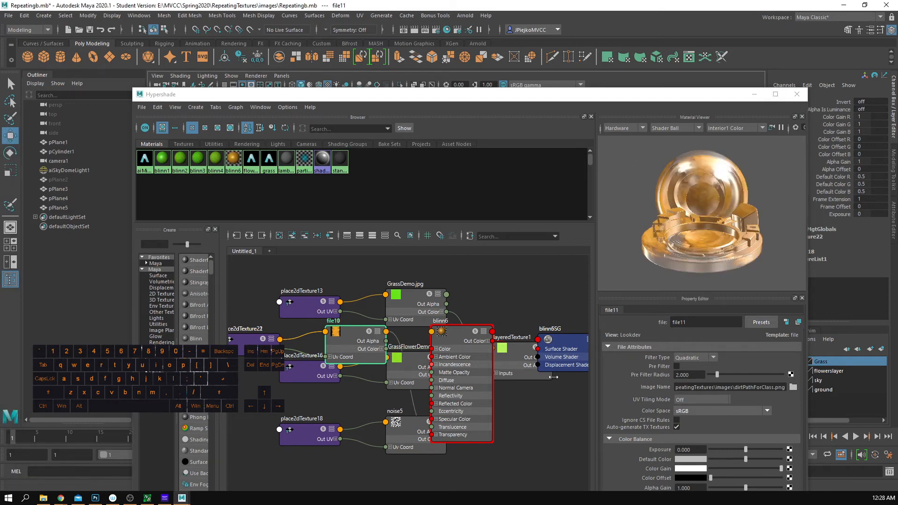
Step: Set the Blinn material's specular color to black and rename the material dirthPathMat
{"action": "left_click", "coordinate": [234, 168]}
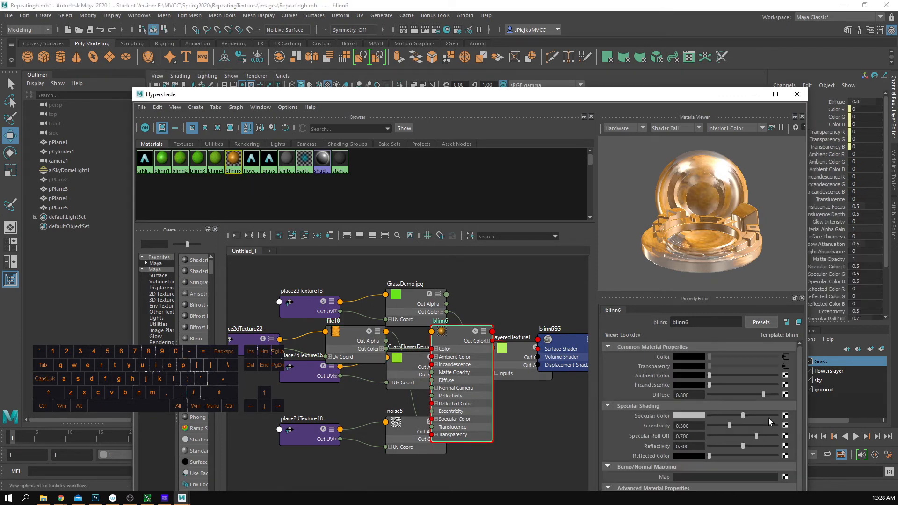
{"action": "left_click_drag", "start_coordinate": [753, 417], "coordinate": [579, 412]}
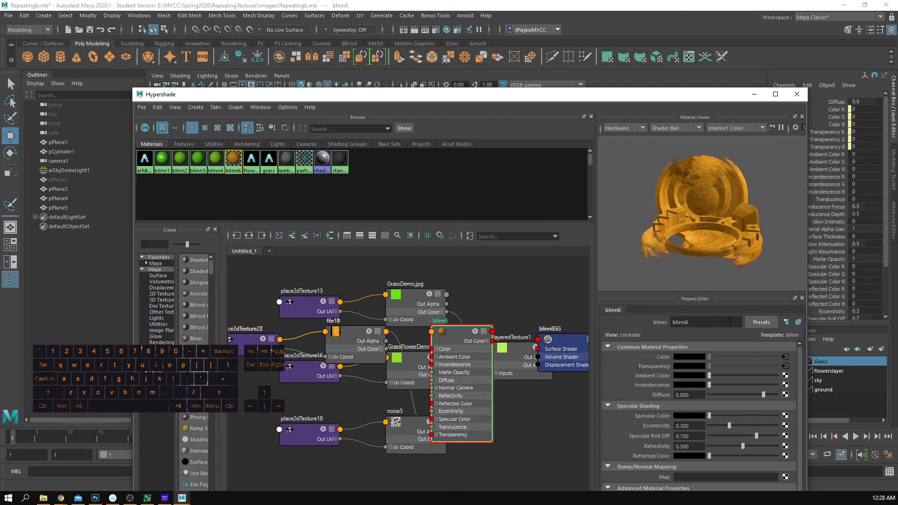
{"action": "type", "text": "dirthPathMat"}
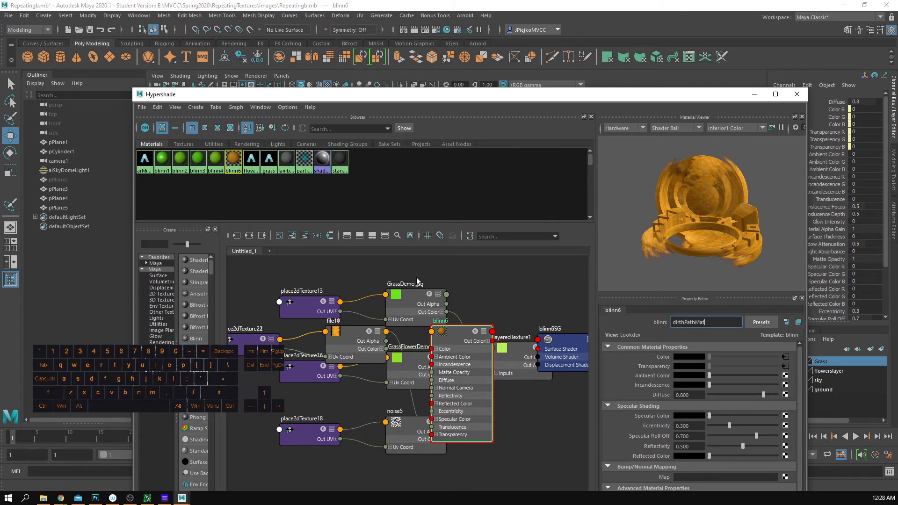
{"action": "key", "text": "Return"}
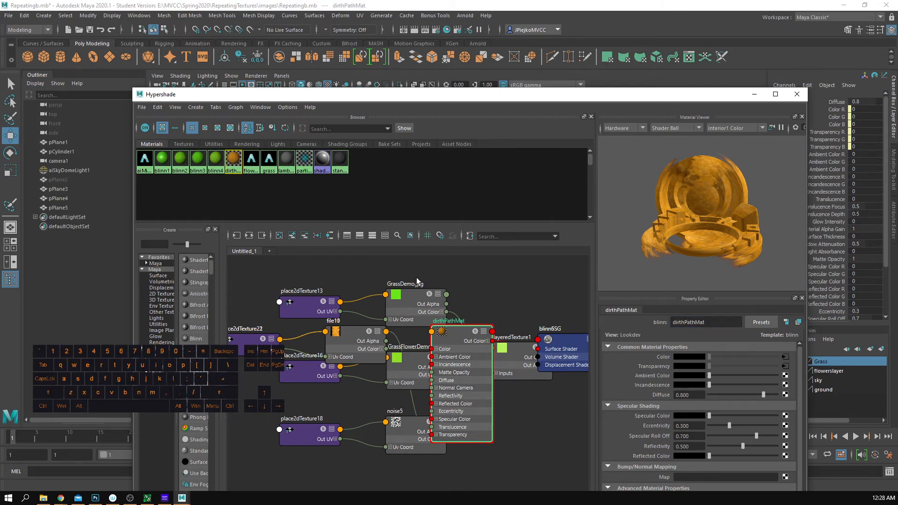
Step: Assign the dirthPathMat material to the path plane pPlane5 and close the Hypershade
{"action": "left_click_drag", "start_coordinate": [415, 95], "coordinate": [723, 249]}
{"action": "left_click", "coordinate": [399, 303]}
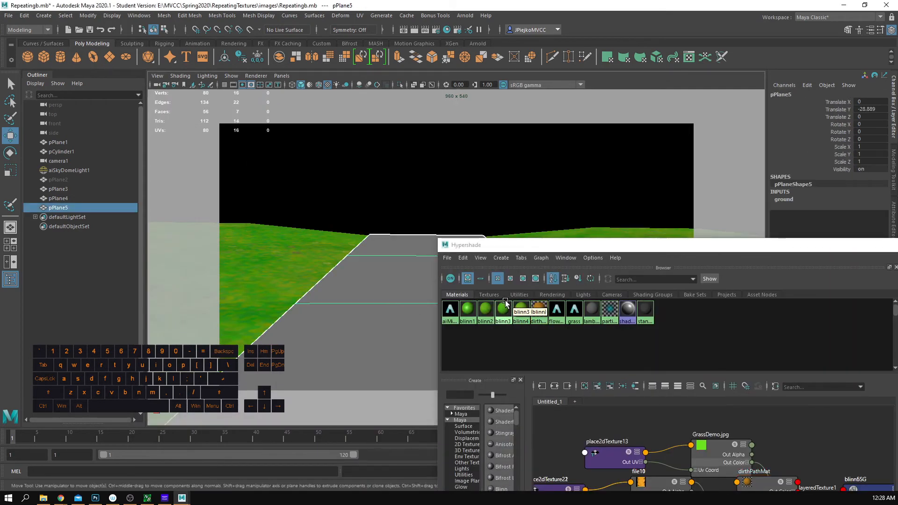
{"action": "right_click", "coordinate": [534, 313]}
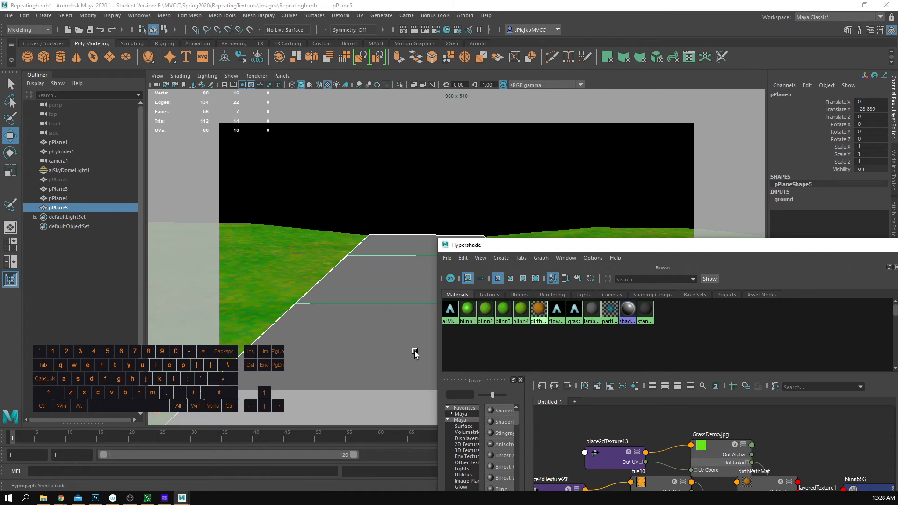
{"action": "left_click", "coordinate": [538, 310]}
{"action": "left_click", "coordinate": [376, 337]}
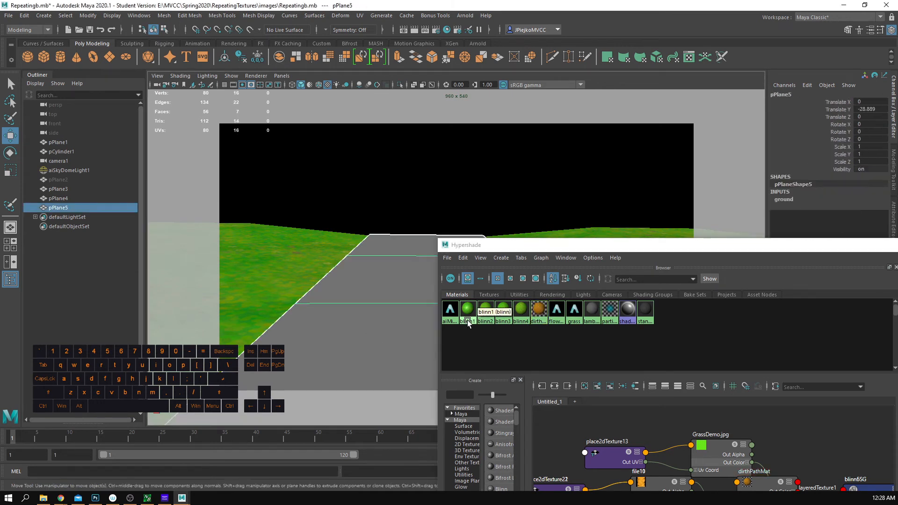
{"action": "right_click_drag", "start_coordinate": [539, 311], "coordinate": [544, 279]}
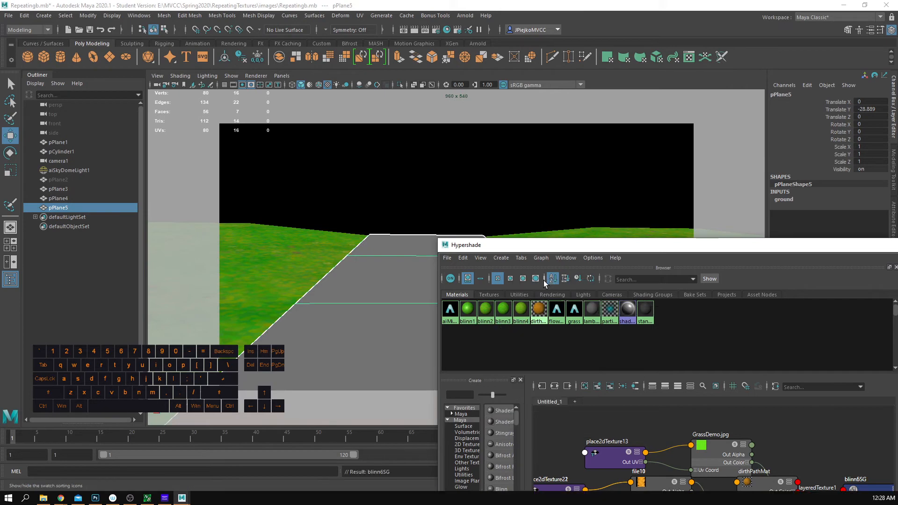
{"action": "left_click_drag", "start_coordinate": [595, 245], "coordinate": [167, 221]}
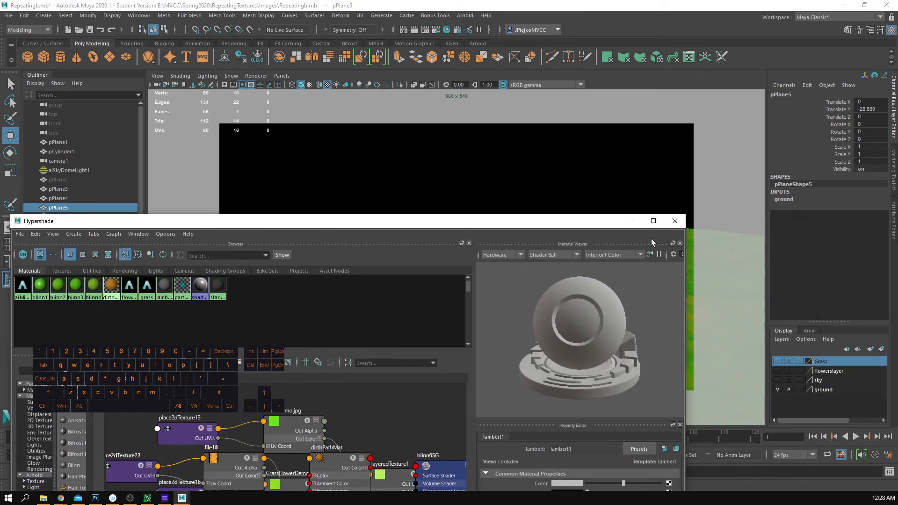
{"action": "left_click", "coordinate": [678, 224]}
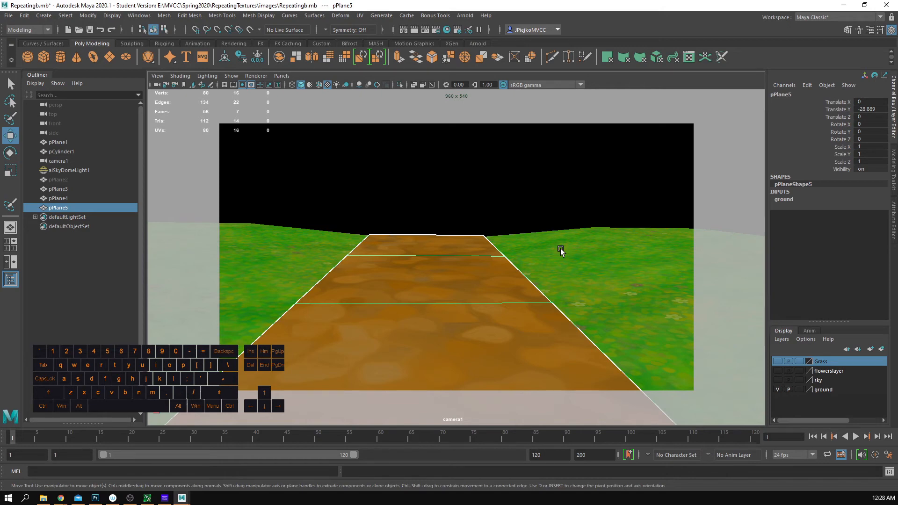
Step: Switch the viewport to the perspective camera and open the UV Editor for the path plane
{"action": "left_click_drag", "start_coordinate": [550, 240], "coordinate": [195, 185], "text": "alt"}
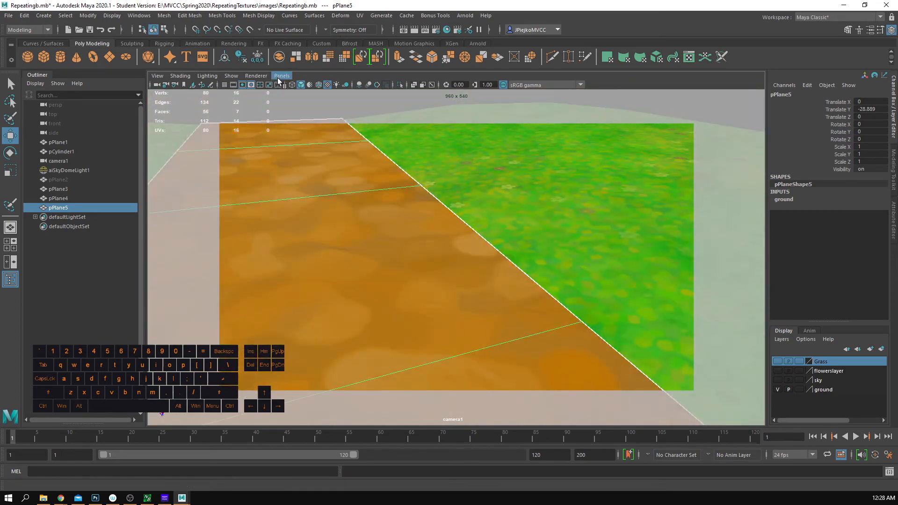
{"action": "left_click", "coordinate": [279, 78]}
{"action": "mouse_move", "coordinate": [306, 85]}
{"action": "left_click", "coordinate": [409, 91]}
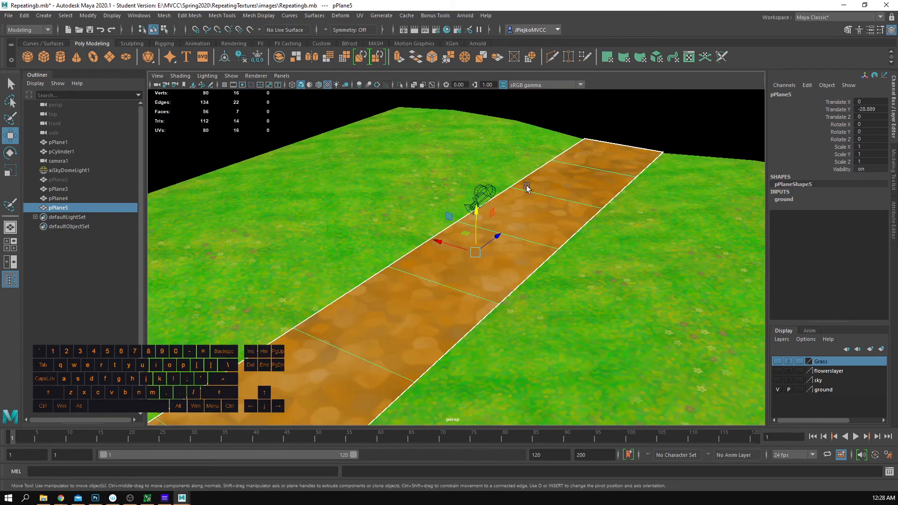
{"action": "right_click_drag", "start_coordinate": [526, 185], "coordinate": [481, 241], "text": "alt"}
{"action": "left_click", "coordinate": [529, 164]}
{"action": "left_click_drag", "start_coordinate": [529, 165], "coordinate": [633, 238], "text": "alt"}
{"action": "left_click", "coordinate": [430, 282]}
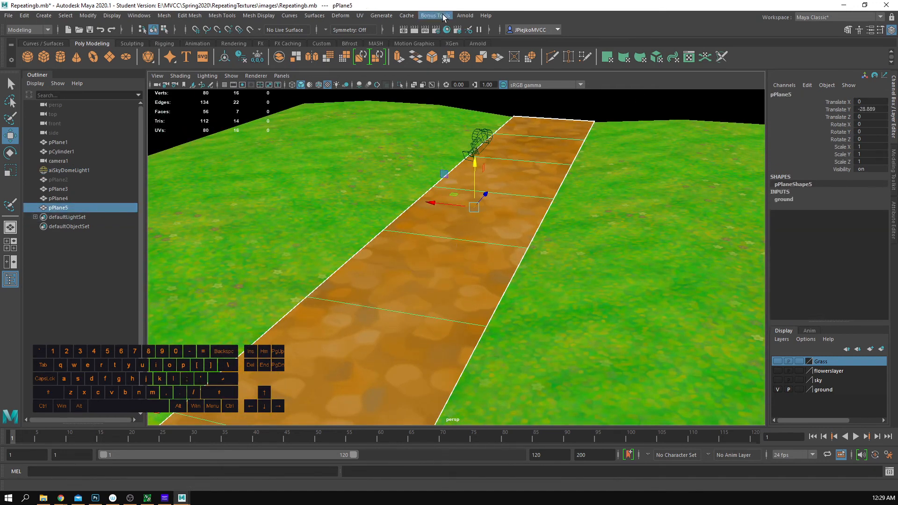
{"action": "left_click", "coordinate": [363, 16]}
{"action": "left_click", "coordinate": [382, 33]}
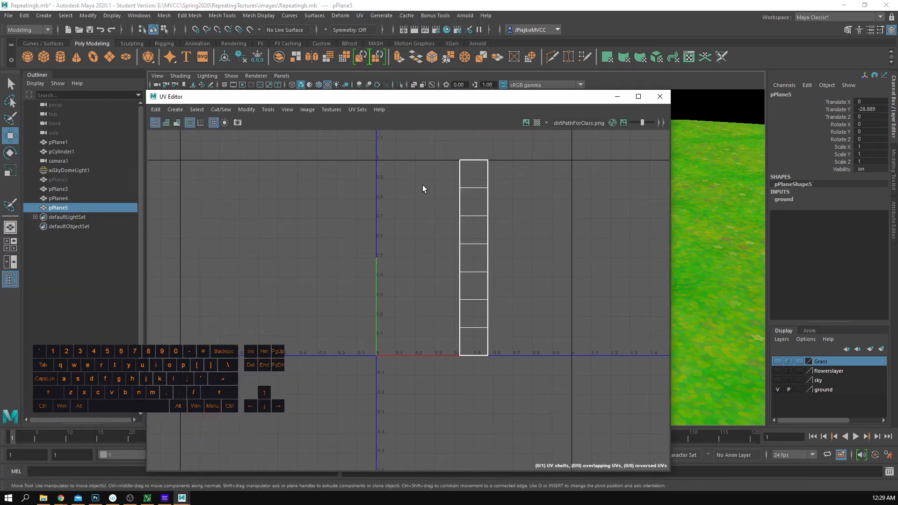
Step: Select all of the path plane's UV faces and split them into a separate shell per face
{"action": "double_click", "coordinate": [467, 177]}
{"action": "left_click", "coordinate": [473, 177]}
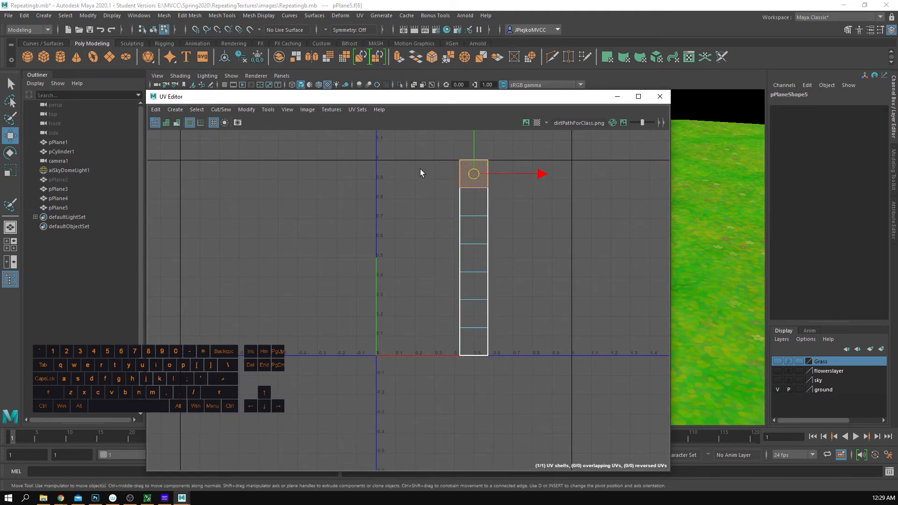
{"action": "left_click_drag", "start_coordinate": [420, 169], "coordinate": [537, 381]}
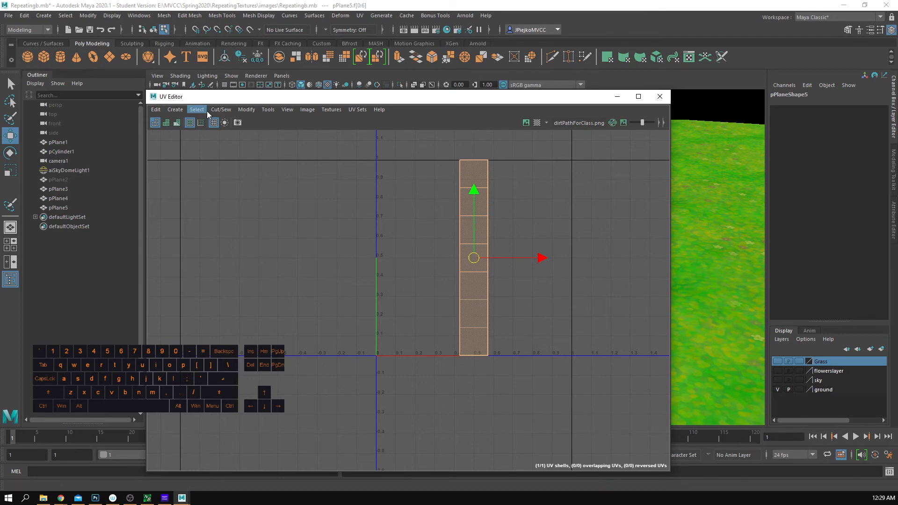
{"action": "left_click", "coordinate": [222, 111]}
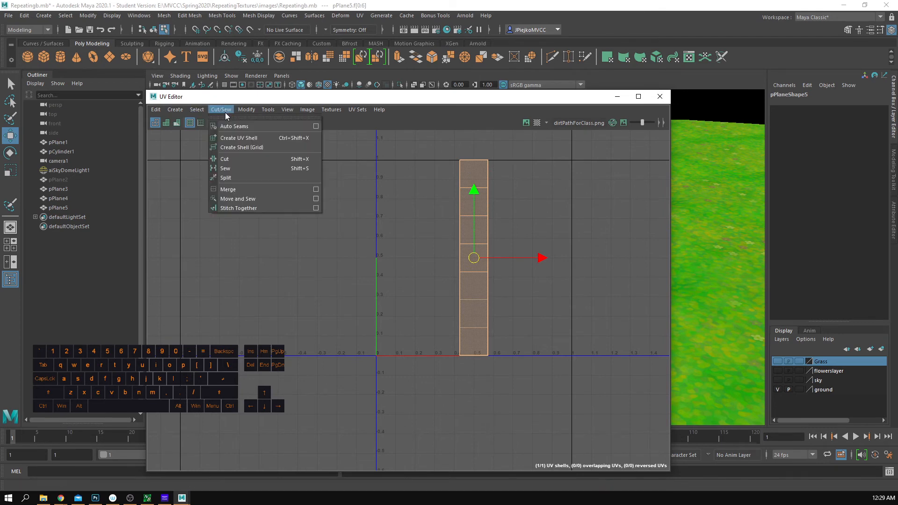
{"action": "left_click", "coordinate": [244, 175]}
Step: Stack the path's seven UV shells by moving them down row by row onto the lowest square
{"action": "left_click_drag", "start_coordinate": [414, 165], "coordinate": [581, 184]}
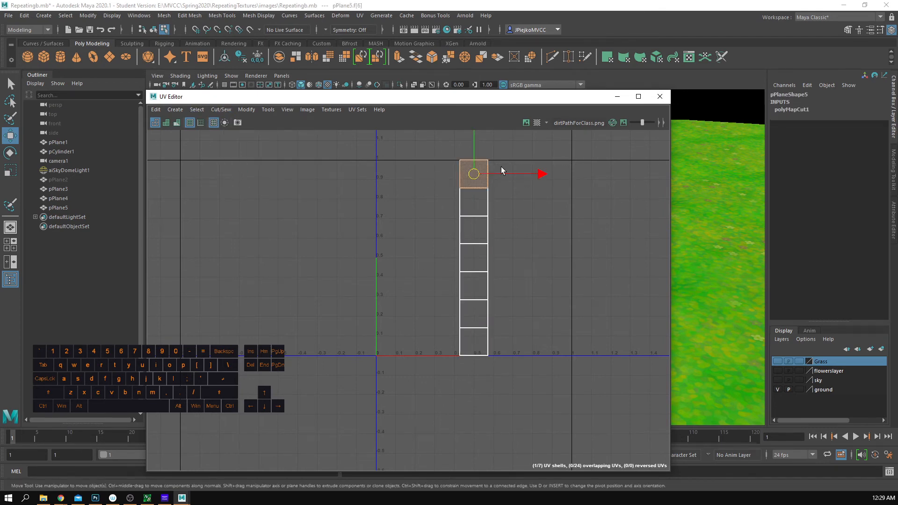
{"action": "left_click", "coordinate": [480, 144]}
{"action": "key", "text": "z"}
{"action": "left_click_drag", "start_coordinate": [476, 141], "coordinate": [477, 169]}
{"action": "left_click_drag", "start_coordinate": [369, 188], "coordinate": [512, 205]}
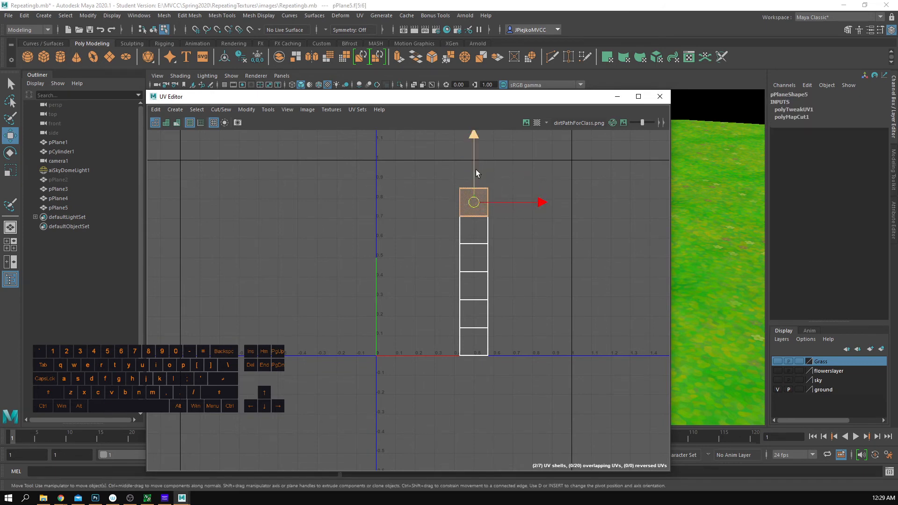
{"action": "left_click_drag", "start_coordinate": [475, 169], "coordinate": [473, 219]}
{"action": "left_click_drag", "start_coordinate": [408, 220], "coordinate": [519, 255]}
{"action": "left_click_drag", "start_coordinate": [472, 210], "coordinate": [481, 243]}
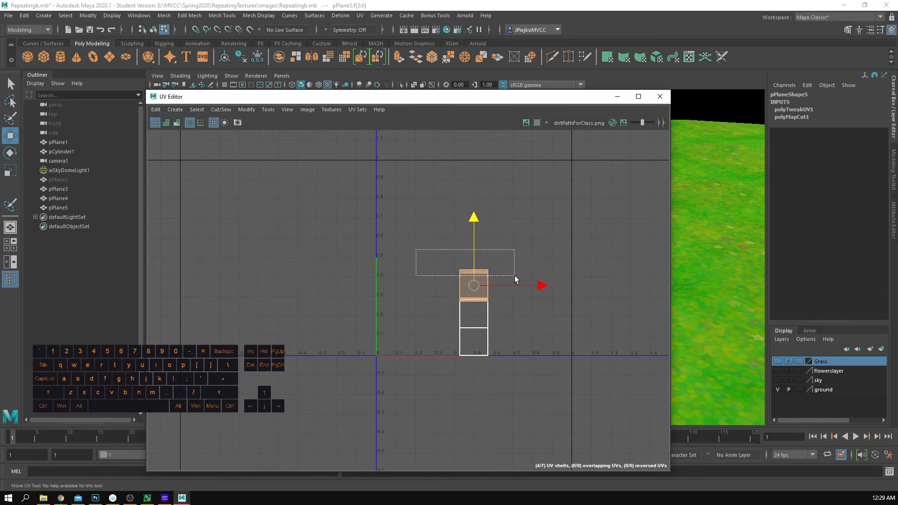
{"action": "left_click_drag", "start_coordinate": [514, 280], "coordinate": [514, 277]}
{"action": "left_click_drag", "start_coordinate": [469, 247], "coordinate": [470, 270]}
{"action": "left_click_drag", "start_coordinate": [376, 266], "coordinate": [514, 318]}
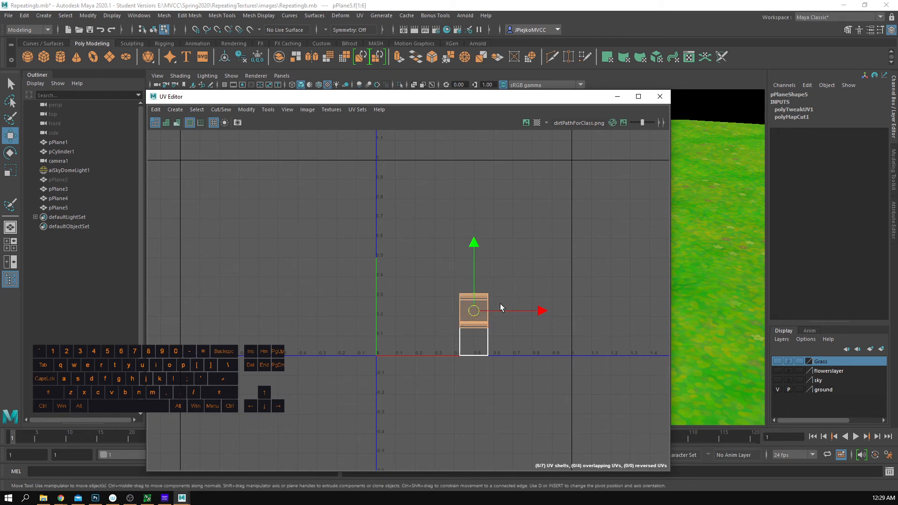
{"action": "left_click_drag", "start_coordinate": [477, 277], "coordinate": [479, 304]}
{"action": "scroll", "coordinate": [567, 373], "scroll_direction": "up", "scroll_amount": 3}
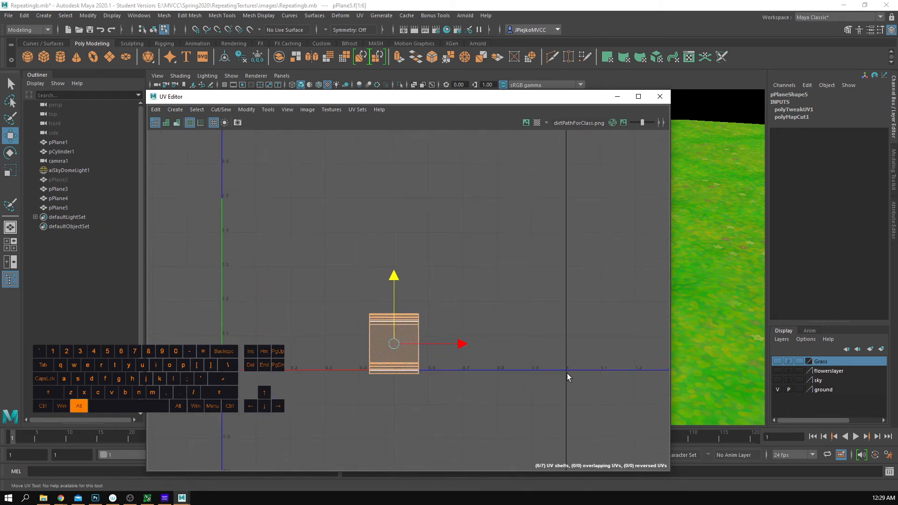
Step: Scale the stacked UVs at both upper corners together so each upper corner collapses to one point
{"action": "right_click_drag", "start_coordinate": [349, 361], "coordinate": [377, 361]}
{"action": "left_click_drag", "start_coordinate": [345, 296], "coordinate": [389, 349]}
{"action": "key", "text": "r"}
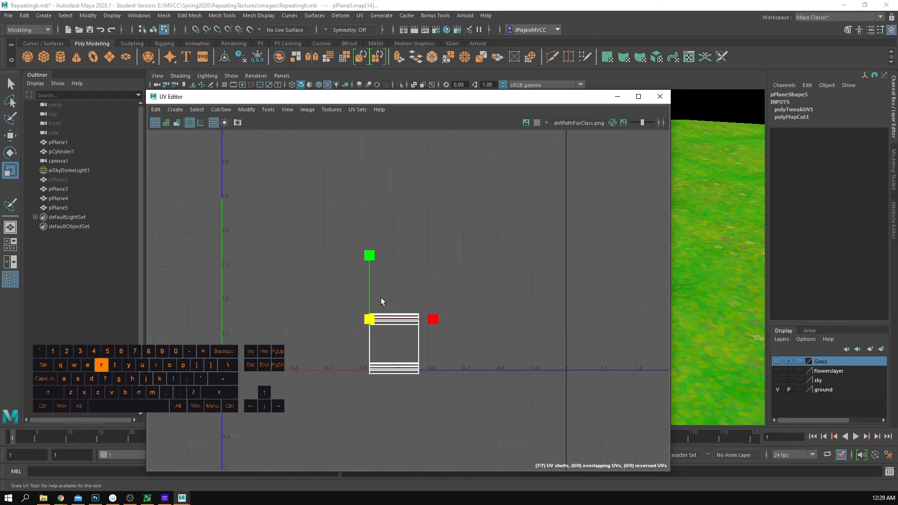
{"action": "left_click_drag", "start_coordinate": [373, 258], "coordinate": [462, 316]}
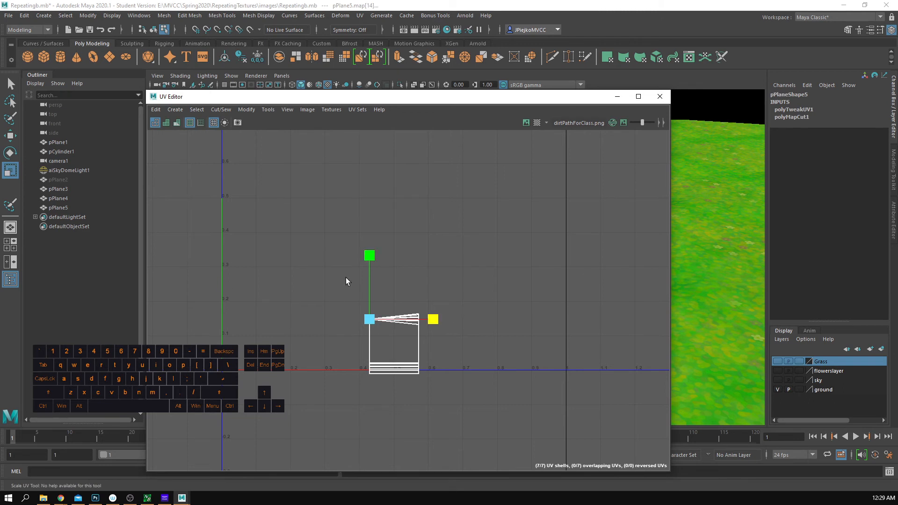
{"action": "key", "text": "r"}
{"action": "left_click", "coordinate": [410, 389]}
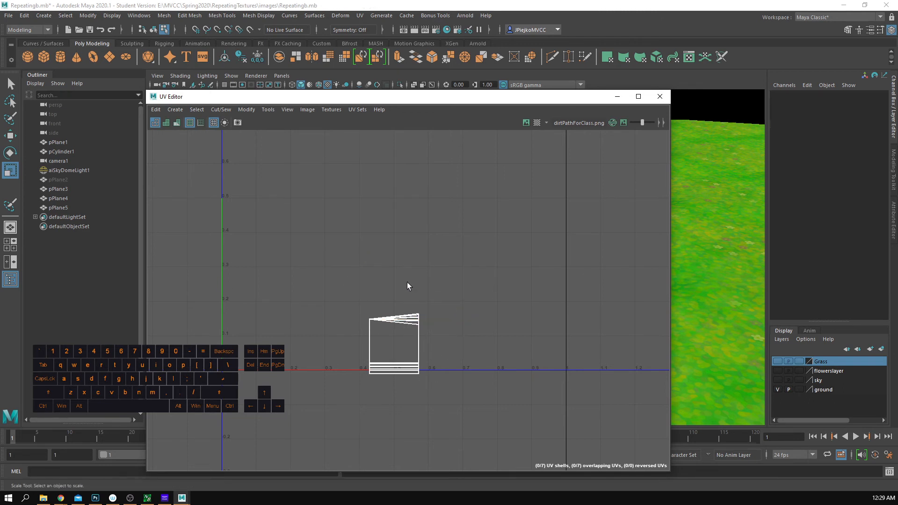
{"action": "left_click_drag", "start_coordinate": [448, 336], "coordinate": [448, 336]}
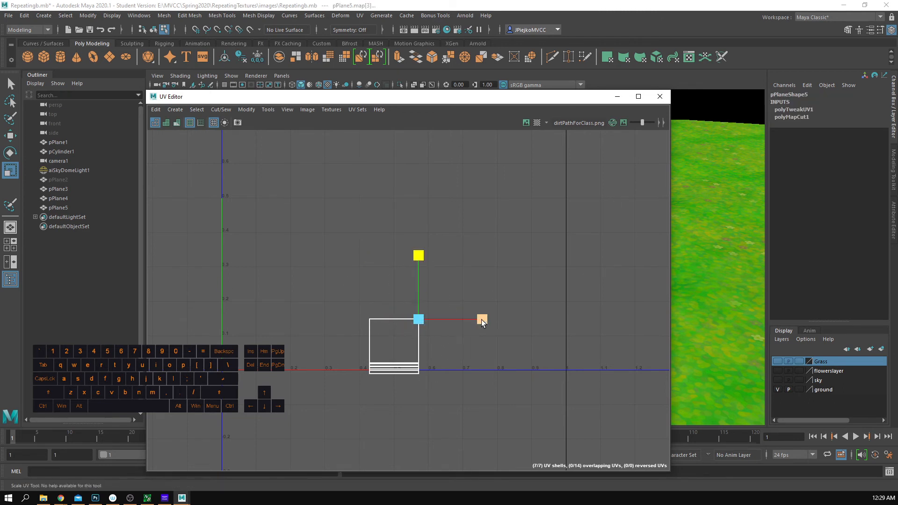
Step: Scale the stacked UVs at both lower corners together so each lower corner collapses to one point
{"action": "left_click_drag", "start_coordinate": [431, 380], "coordinate": [412, 361]}
{"action": "left_click_drag", "start_coordinate": [419, 305], "coordinate": [461, 387]}
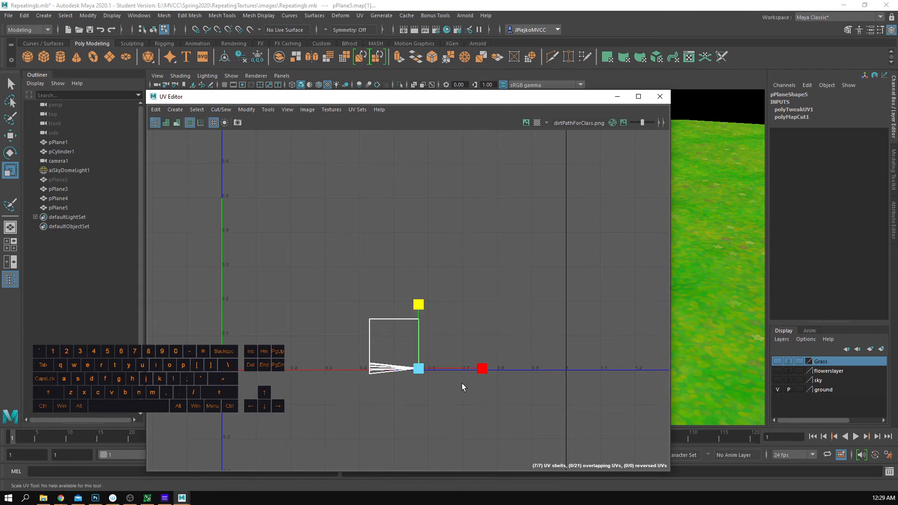
{"action": "left_click_drag", "start_coordinate": [353, 346], "coordinate": [373, 376]}
{"action": "left_click_drag", "start_coordinate": [371, 307], "coordinate": [380, 432]}
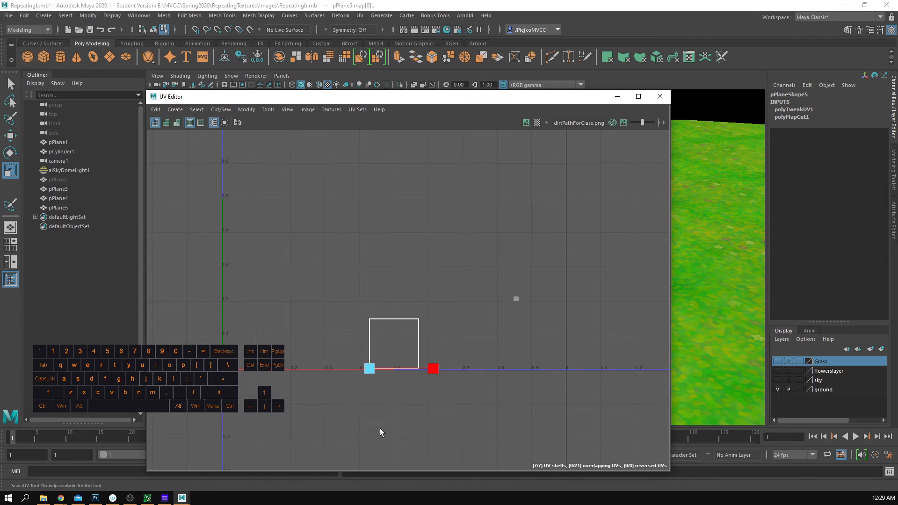
Step: Move the stacked lower-left corner UVs to the 0,0 origin of the UV tile
{"action": "right_click_drag", "start_coordinate": [183, 319], "coordinate": [286, 310], "text": "alt"}
{"action": "key", "text": "w"}
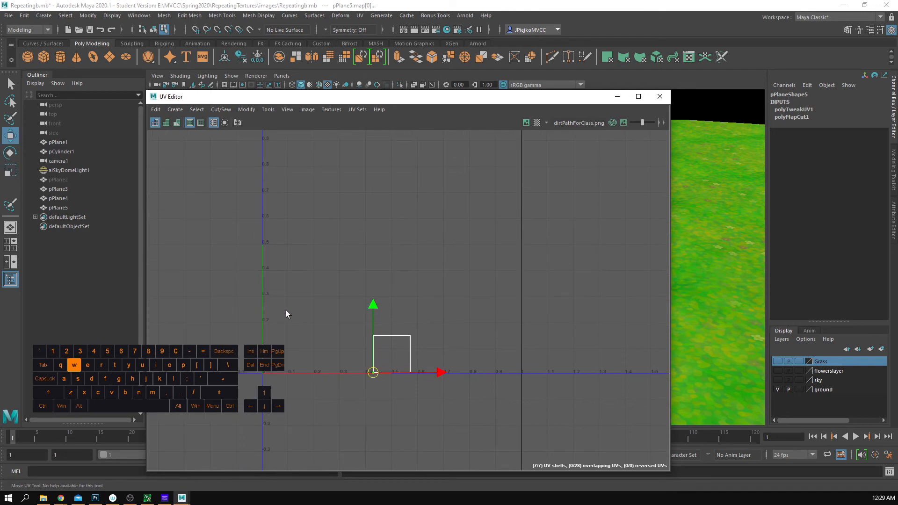
{"action": "left_click_drag", "start_coordinate": [343, 379], "coordinate": [346, 381]}
{"action": "middle_click_drag", "start_coordinate": [391, 365], "coordinate": [411, 362], "text": "alt"}
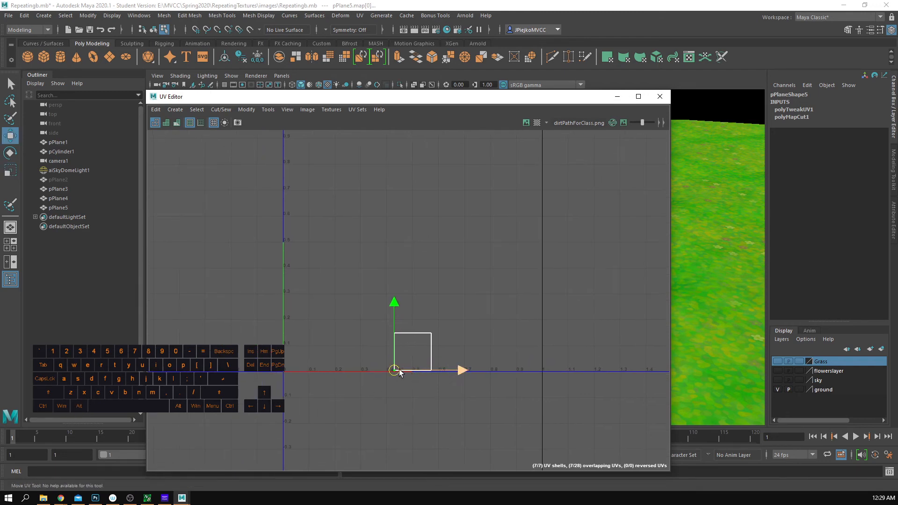
{"action": "left_click_drag", "start_coordinate": [402, 370], "coordinate": [283, 373]}
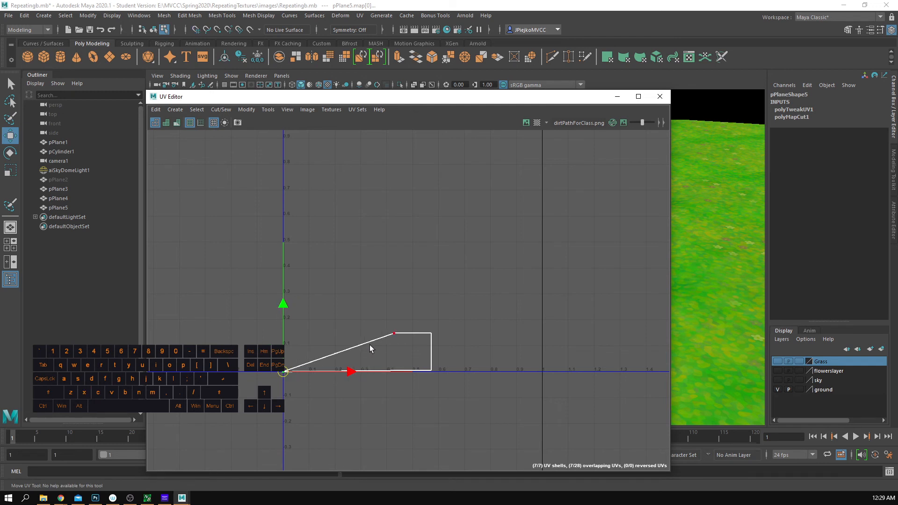
Step: Snap the stacked lower-right, upper-right and upper-left corner UVs to the matching UV tile corners, close the UV Editor and return to object mode
{"action": "left_click_drag", "start_coordinate": [459, 385], "coordinate": [546, 372]}
{"action": "middle_click_drag", "start_coordinate": [487, 309], "coordinate": [487, 363], "text": "alt"}
{"action": "left_click_drag", "start_coordinate": [421, 345], "coordinate": [543, 167]}
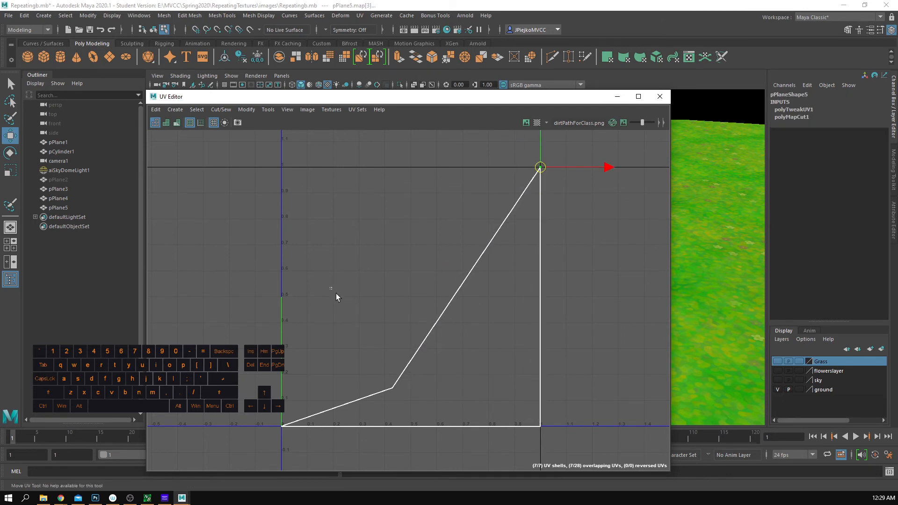
{"action": "left_click_drag", "start_coordinate": [336, 294], "coordinate": [284, 167]}
{"action": "key", "text": "x"}
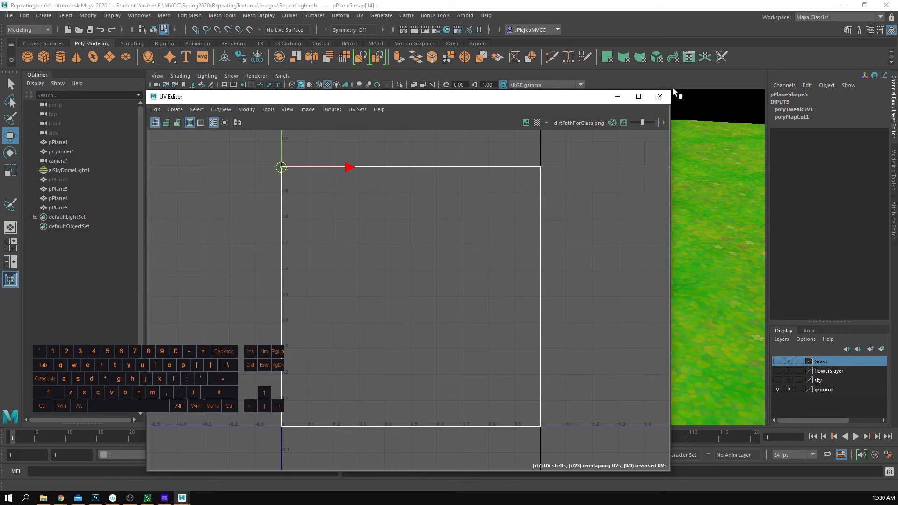
{"action": "left_click", "coordinate": [668, 96]}
{"action": "key", "text": "F8"}
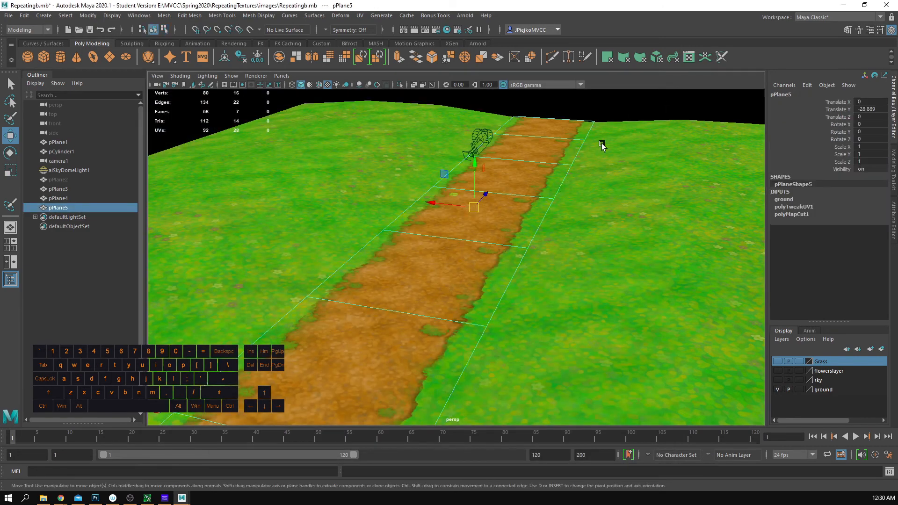
Step: Inspect the repeating dirt texture along the ground path from above and along its length
{"action": "left_click", "coordinate": [625, 105]}
{"action": "left_click_drag", "start_coordinate": [551, 203], "coordinate": [638, 223], "text": "alt"}
{"action": "left_click_drag", "start_coordinate": [525, 251], "coordinate": [482, 302], "text": "alt"}
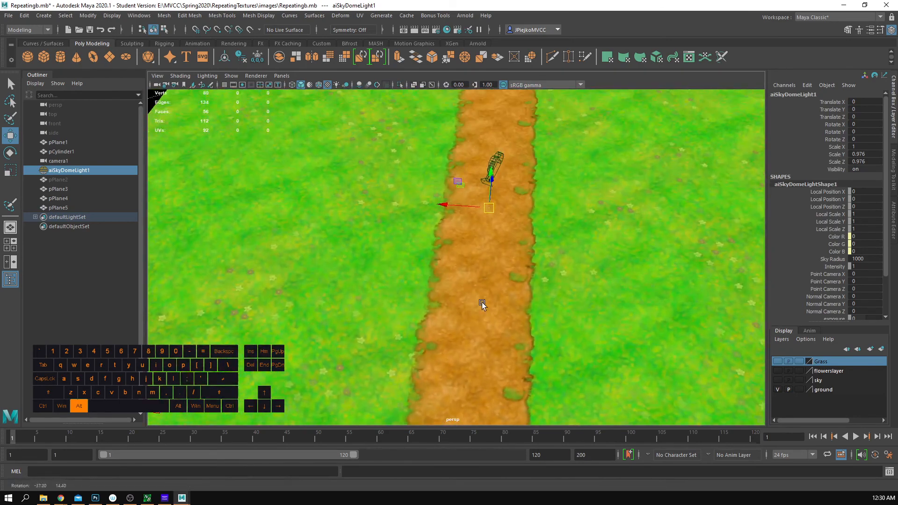
{"action": "right_click_drag", "start_coordinate": [481, 302], "coordinate": [401, 293], "text": "alt"}
{"action": "left_click_drag", "start_coordinate": [401, 292], "coordinate": [558, 201], "text": "alt"}
{"action": "left_click_drag", "start_coordinate": [538, 281], "coordinate": [532, 316]}
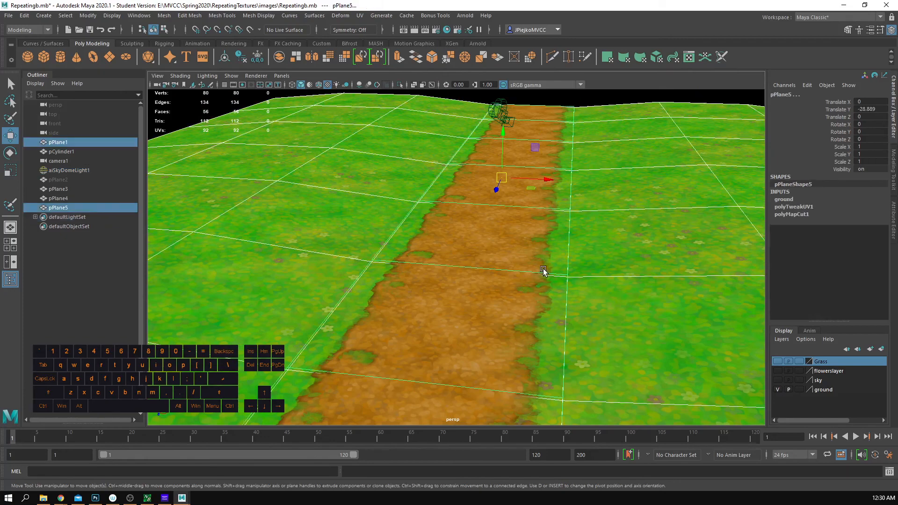
{"action": "key", "text": "ctrl+z"}
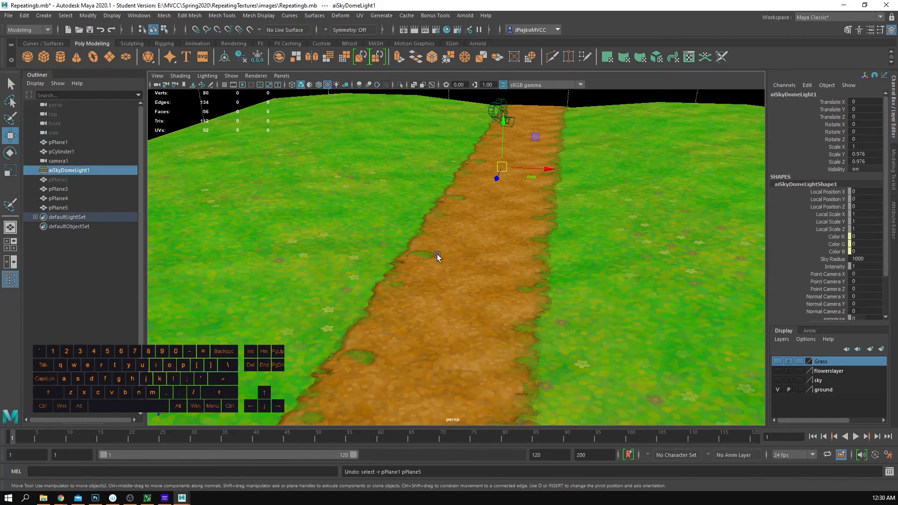
{"action": "left_click_drag", "start_coordinate": [437, 254], "coordinate": [435, 284], "text": "alt"}
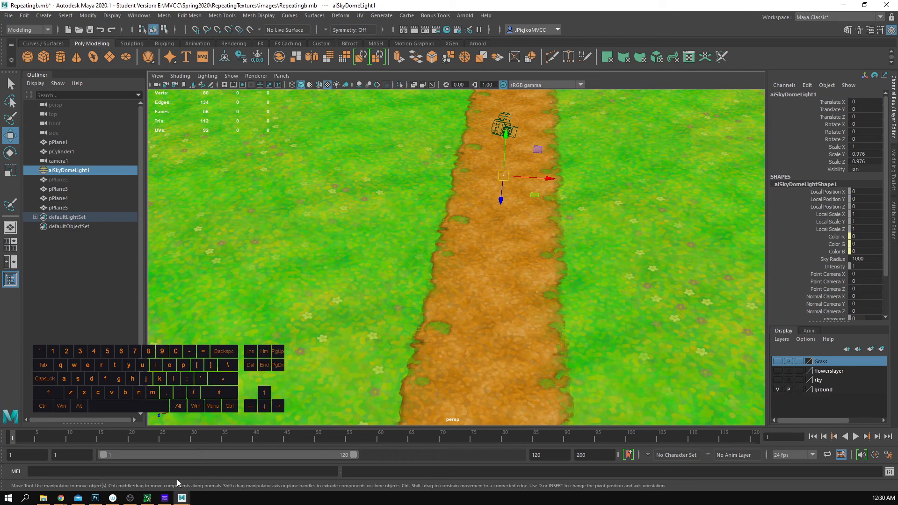
Step: Switch to Photoshop, fill the lower-left hole with white on the Path1 layer mask and erase along the path's lower-left edge with black
{"action": "left_click", "coordinate": [96, 499]}
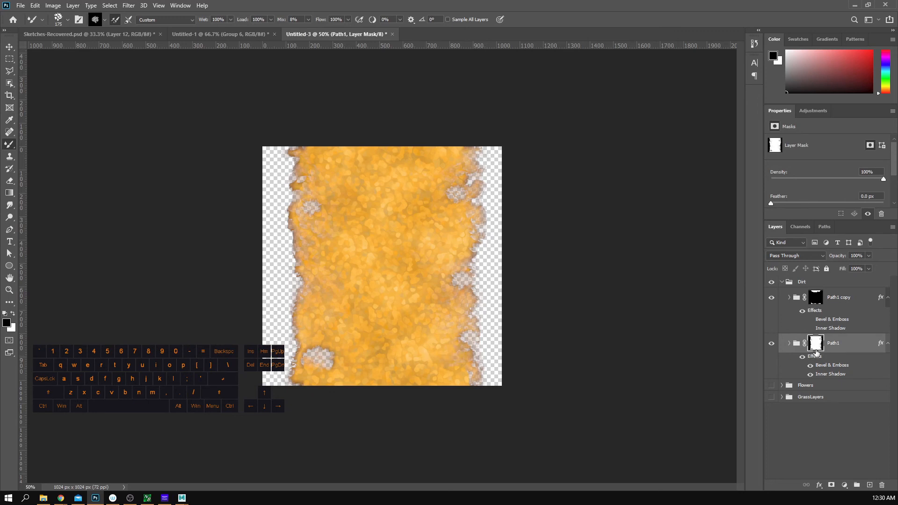
{"action": "key", "text": "x"}
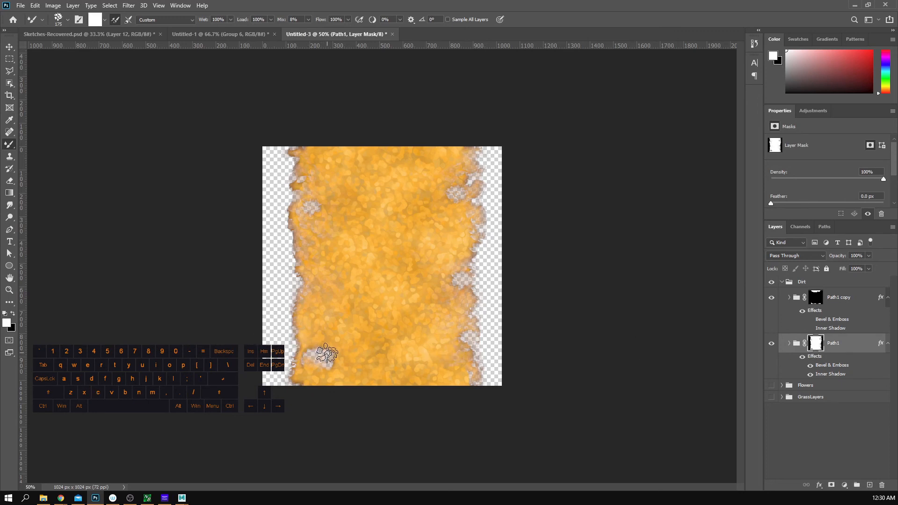
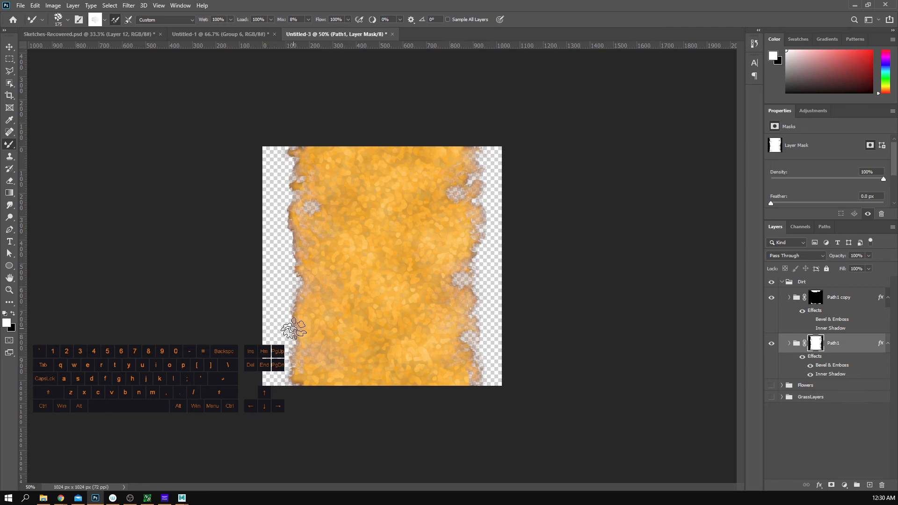
{"action": "left_click_drag", "start_coordinate": [292, 337], "coordinate": [282, 298]}
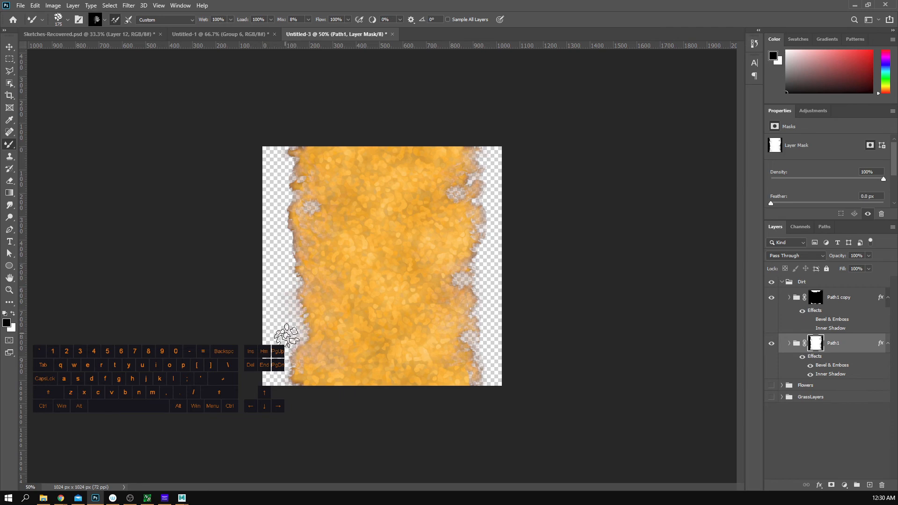
Step: Paint black on the Path1 layer mask to roughen the path's right edge and upper-left edge, undoing the last stroke
{"action": "left_click_drag", "start_coordinate": [484, 311], "coordinate": [478, 333]}
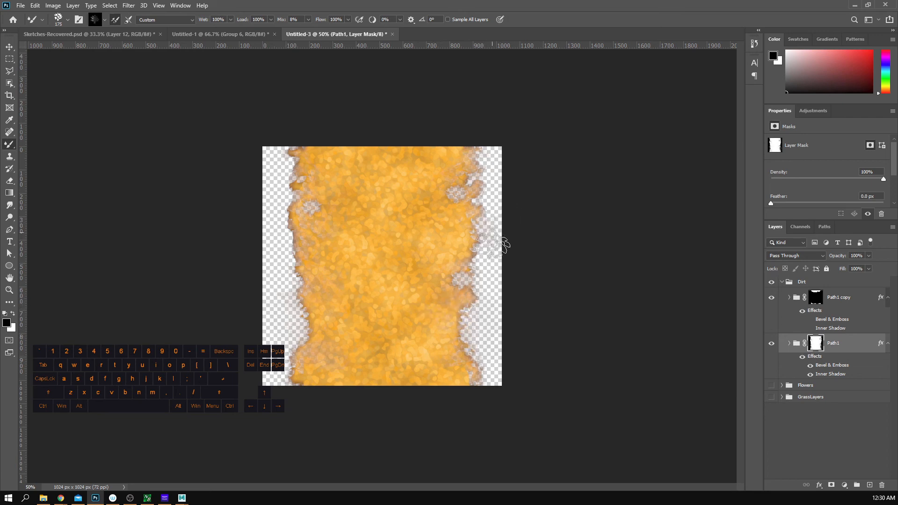
{"action": "left_click_drag", "start_coordinate": [491, 242], "coordinate": [484, 238]}
{"action": "mouse_move", "coordinate": [302, 216]}
{"action": "left_mouse_down"}
{"action": "mouse_move", "coordinate": [288, 237]}
{"action": "mouse_move", "coordinate": [307, 227]}
{"action": "left_mouse_up"}
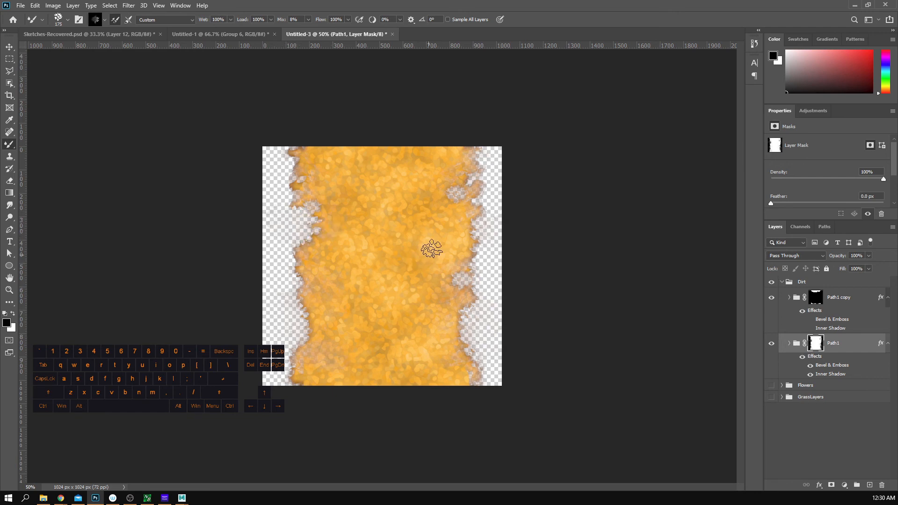
{"action": "left_click_drag", "start_coordinate": [481, 241], "coordinate": [480, 230]}
{"action": "left_click_drag", "start_coordinate": [454, 196], "coordinate": [476, 282]}
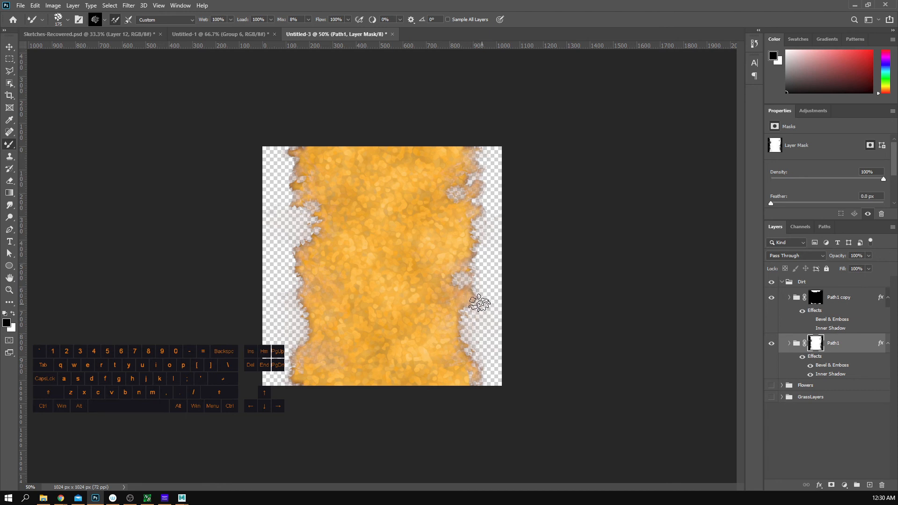
{"action": "mouse_move", "coordinate": [476, 309]}
{"action": "left_mouse_down"}
{"action": "mouse_move", "coordinate": [456, 277]}
{"action": "mouse_move", "coordinate": [483, 292]}
{"action": "left_mouse_up"}
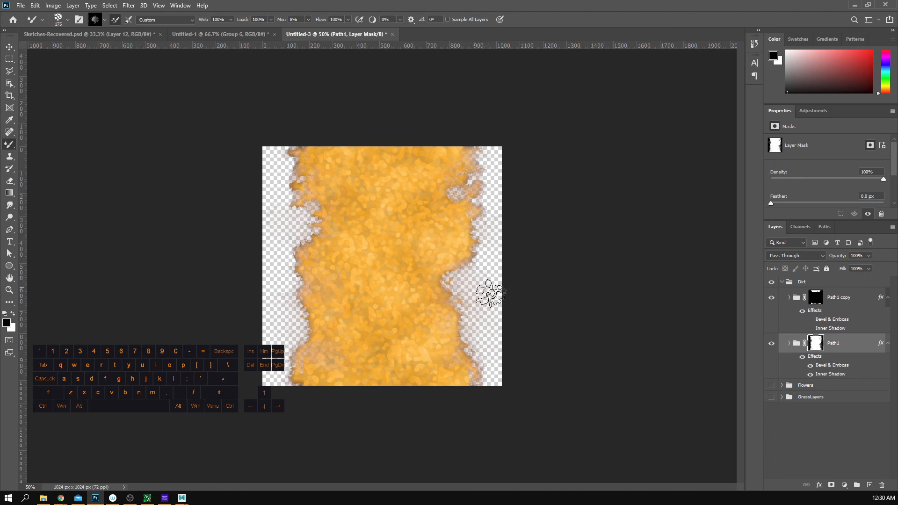
{"action": "key", "text": "ctrl+z"}
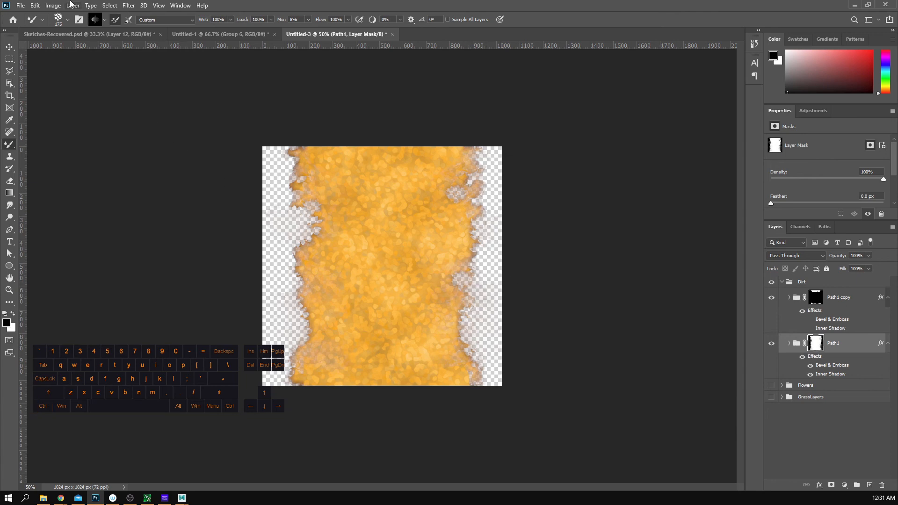
Step: Save a copy of the path texture as a PNG in the images folder, overwriting dirtPathForClass
{"action": "left_click", "coordinate": [21, 6]}
{"action": "left_click", "coordinate": [55, 117]}
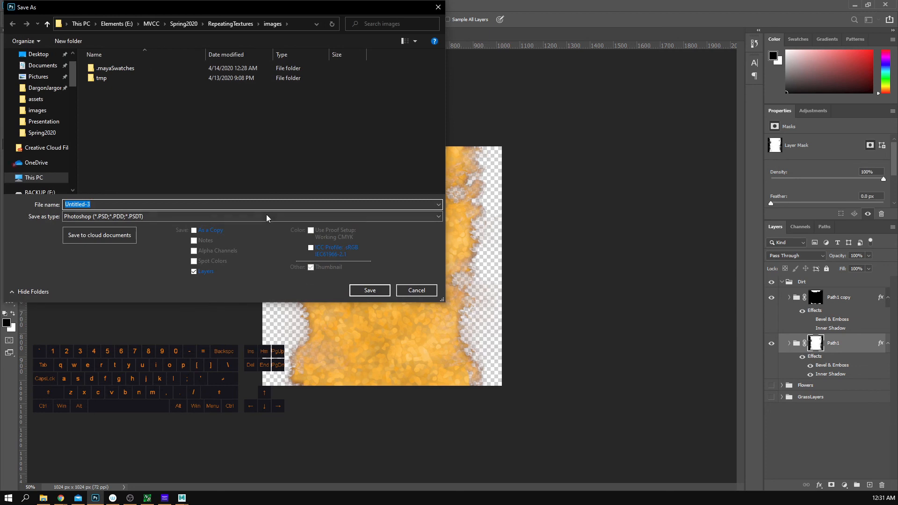
{"action": "left_click", "coordinate": [266, 217]}
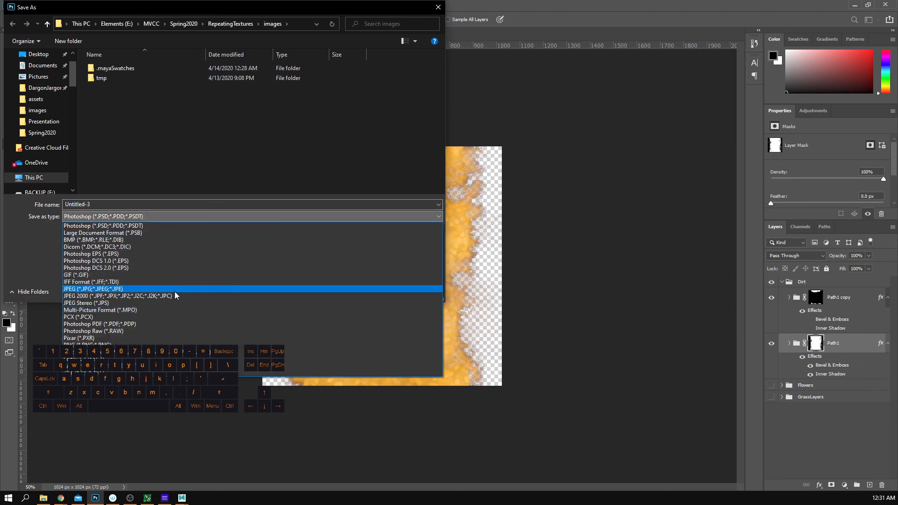
{"action": "left_click", "coordinate": [94, 288]}
{"action": "left_click", "coordinate": [119, 88]}
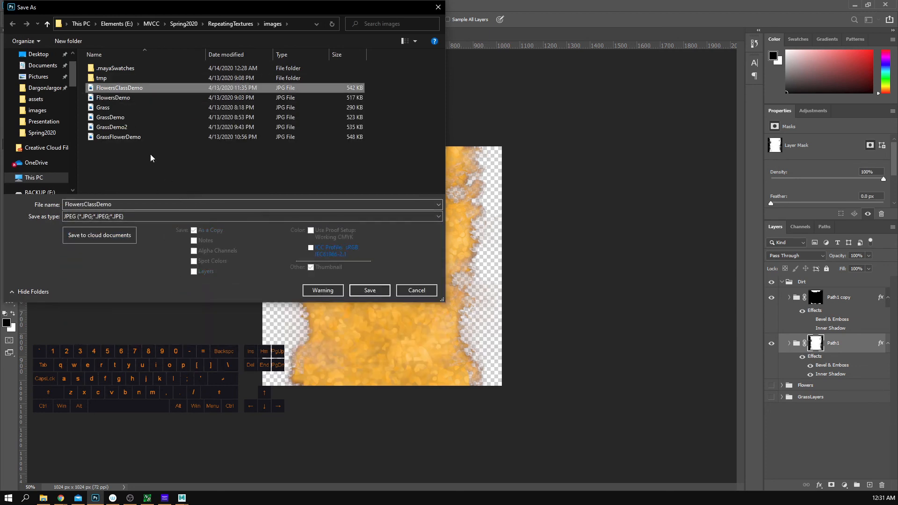
{"action": "left_click", "coordinate": [135, 218]}
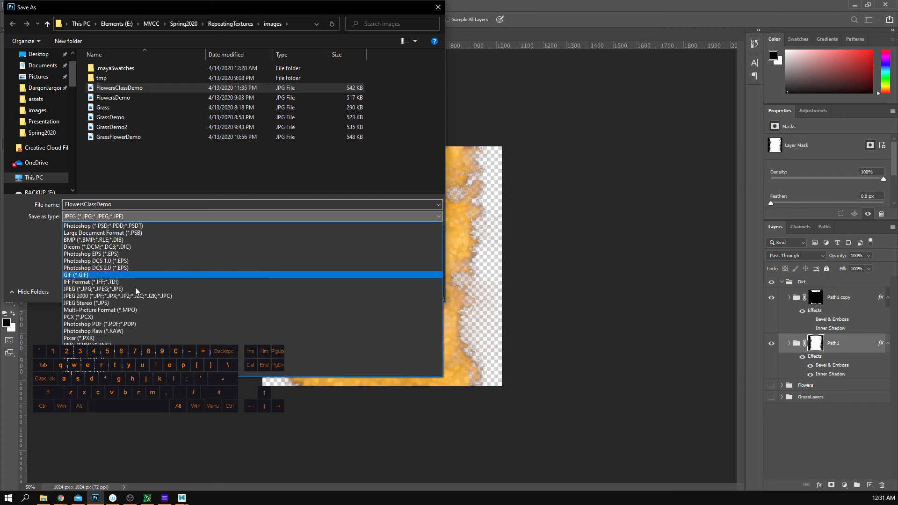
{"action": "left_click", "coordinate": [93, 403]}
{"action": "left_click", "coordinate": [113, 100]}
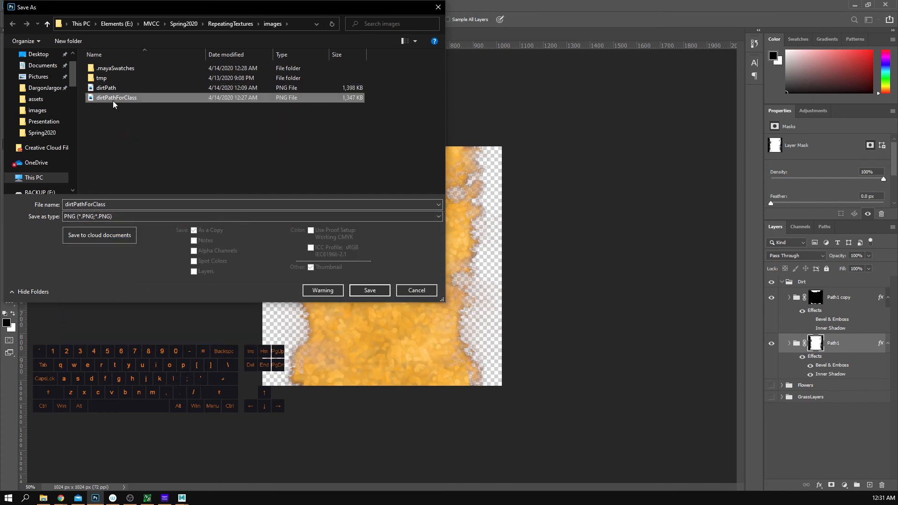
{"action": "left_click", "coordinate": [370, 291]}
{"action": "left_click", "coordinate": [470, 251]}
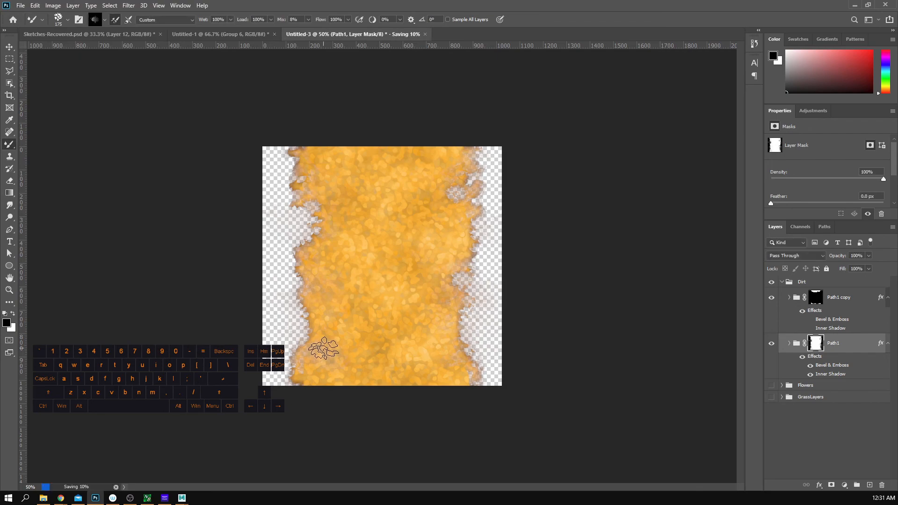
Step: Switch back to Maya and inspect the updated dirt path texture on the ground
{"action": "left_click", "coordinate": [859, 4]}
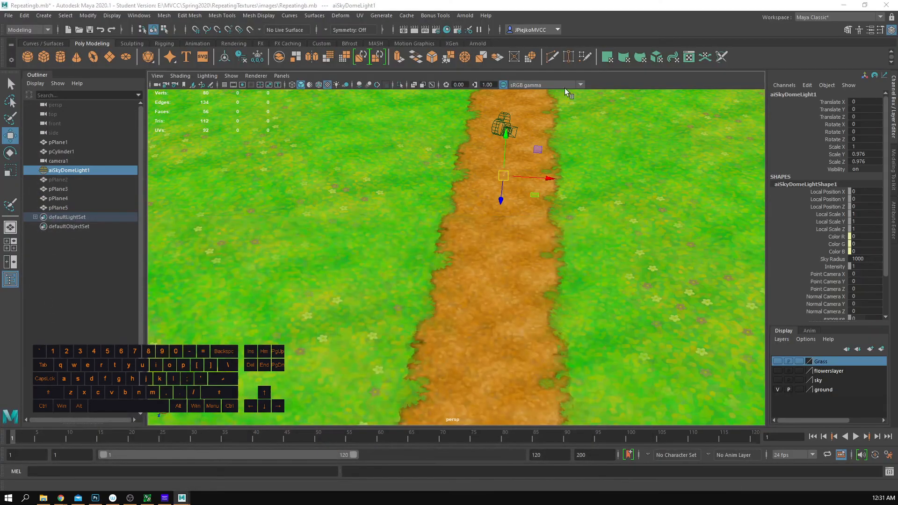
{"action": "mouse_move", "coordinate": [524, 205]}
{"action": "left_mouse_down", "text": "alt"}
{"action": "mouse_move", "coordinate": [507, 203]}
{"action": "mouse_move", "coordinate": [517, 201]}
{"action": "left_mouse_up", "text": "alt"}
{"action": "right_click_drag", "start_coordinate": [517, 201], "coordinate": [511, 205], "text": "alt"}
{"action": "left_click_drag", "start_coordinate": [511, 205], "coordinate": [525, 248], "text": "alt"}
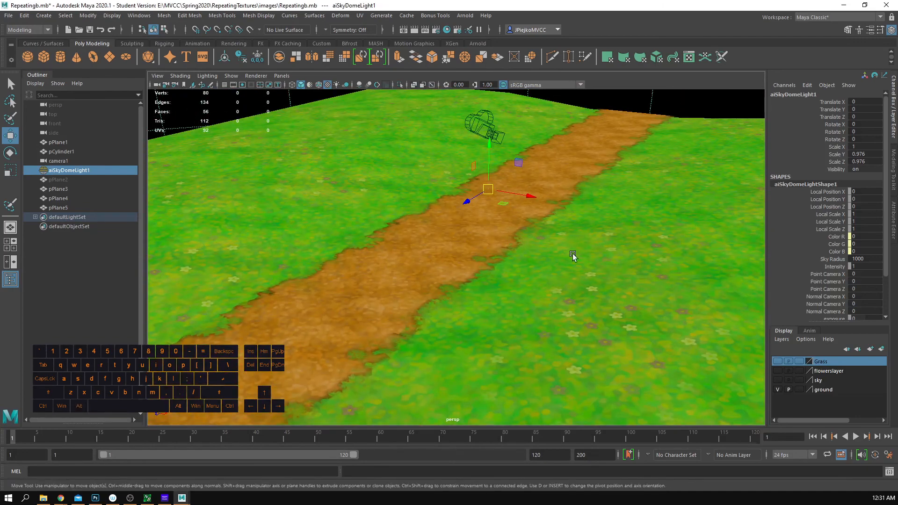
{"action": "right_click_drag", "start_coordinate": [462, 336], "coordinate": [327, 300], "text": "alt"}
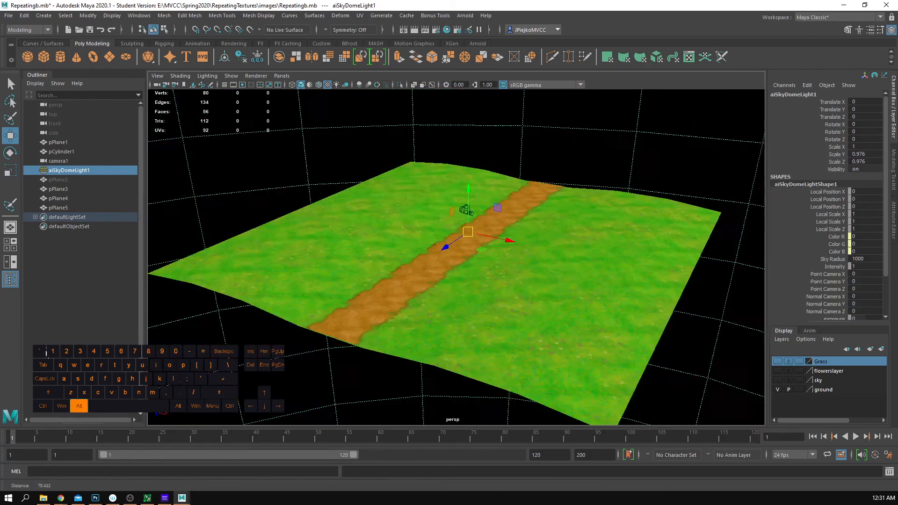
{"action": "left_click_drag", "start_coordinate": [507, 276], "coordinate": [509, 313], "text": "alt"}
{"action": "right_click_drag", "start_coordinate": [510, 314], "coordinate": [606, 321], "text": "alt"}
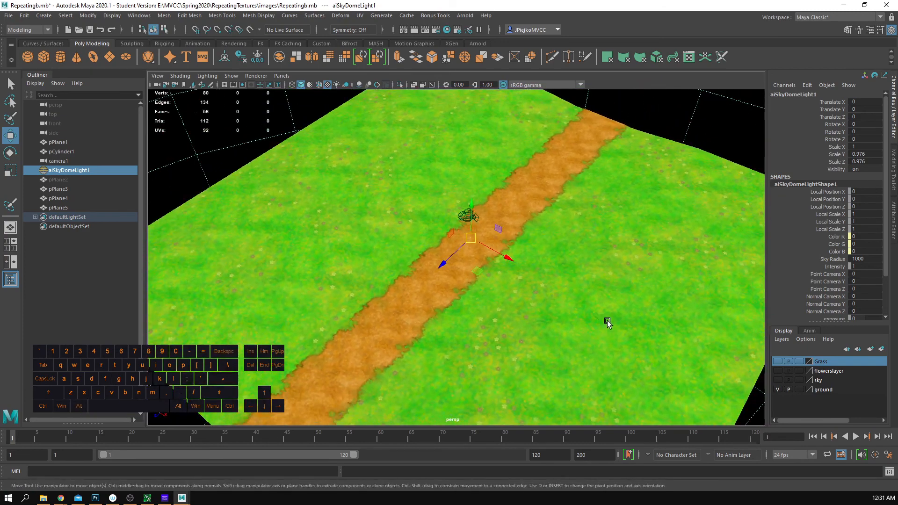
Step: Select the grass ground and path planes together and snap their shared pivot to a vertex at the path's near end
{"action": "left_click", "coordinate": [599, 328]}
{"action": "right_click_drag", "start_coordinate": [682, 321], "coordinate": [610, 344], "text": "alt"}
{"action": "left_click", "coordinate": [395, 379], "text": "shift"}
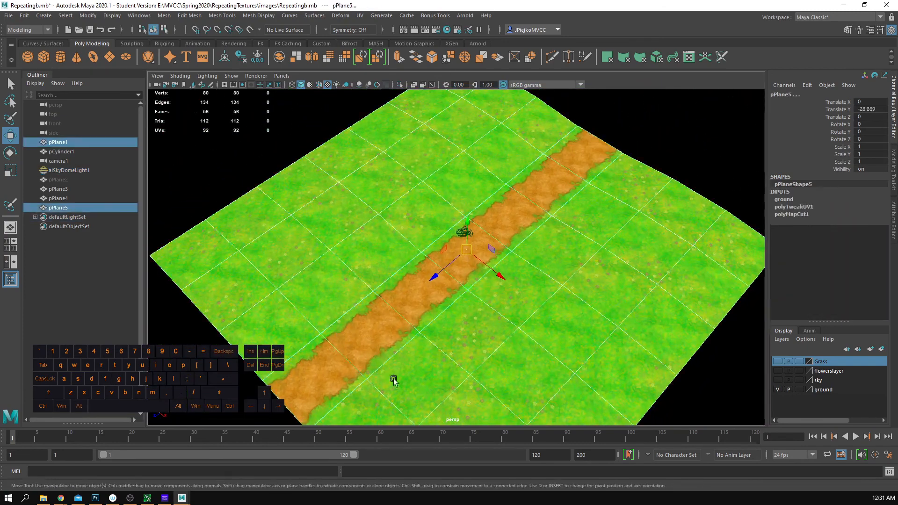
{"action": "right_click_drag", "start_coordinate": [495, 375], "coordinate": [468, 368], "text": "alt"}
{"action": "left_click_drag", "start_coordinate": [467, 369], "coordinate": [425, 361], "text": "alt"}
{"action": "right_click_drag", "start_coordinate": [442, 352], "coordinate": [416, 361], "text": "alt"}
{"action": "middle_click_drag", "start_coordinate": [416, 362], "coordinate": [424, 362], "text": "alt"}
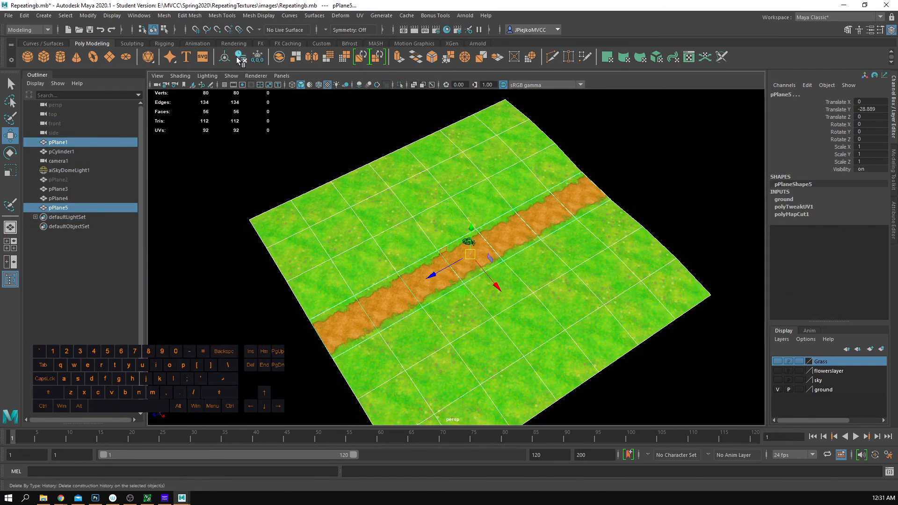
{"action": "key", "text": "d"}
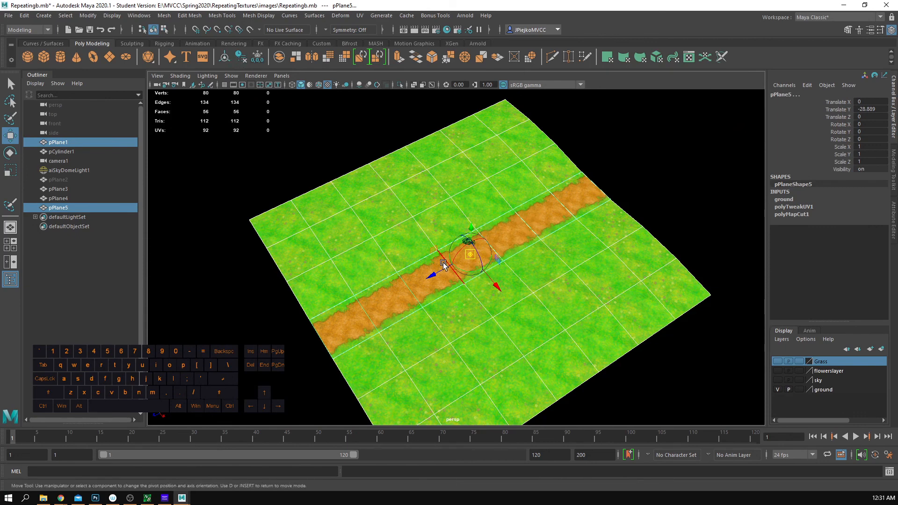
{"action": "key", "text": "v"}
{"action": "left_click_drag", "start_coordinate": [437, 273], "coordinate": [311, 335]}
{"action": "middle_click_drag", "start_coordinate": [311, 336], "coordinate": [467, 324], "text": "alt"}
{"action": "left_click_drag", "start_coordinate": [466, 324], "coordinate": [458, 285], "text": "alt"}
{"action": "right_click_drag", "start_coordinate": [457, 285], "coordinate": [462, 286], "text": "alt"}
{"action": "middle_click_drag", "start_coordinate": [462, 287], "coordinate": [452, 291], "text": "alt"}
{"action": "key", "text": "v"}
{"action": "left_click_drag", "start_coordinate": [426, 310], "coordinate": [440, 279]}
{"action": "key", "text": "w"}
{"action": "key", "text": "e"}
Step: Duplicate the ground and path planes and snap the copy end to end with the original along Z
{"action": "key", "text": "ctrl+d"}
{"action": "key", "text": "w"}
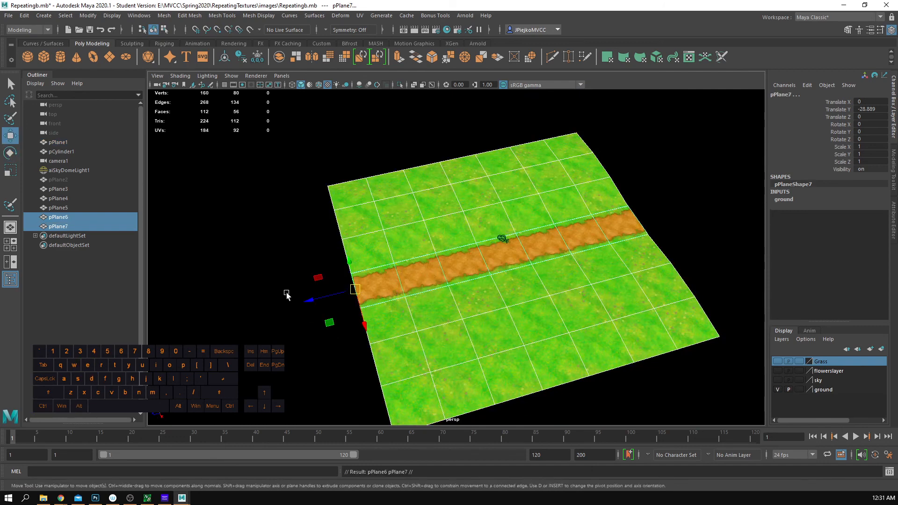
{"action": "key", "text": "x"}
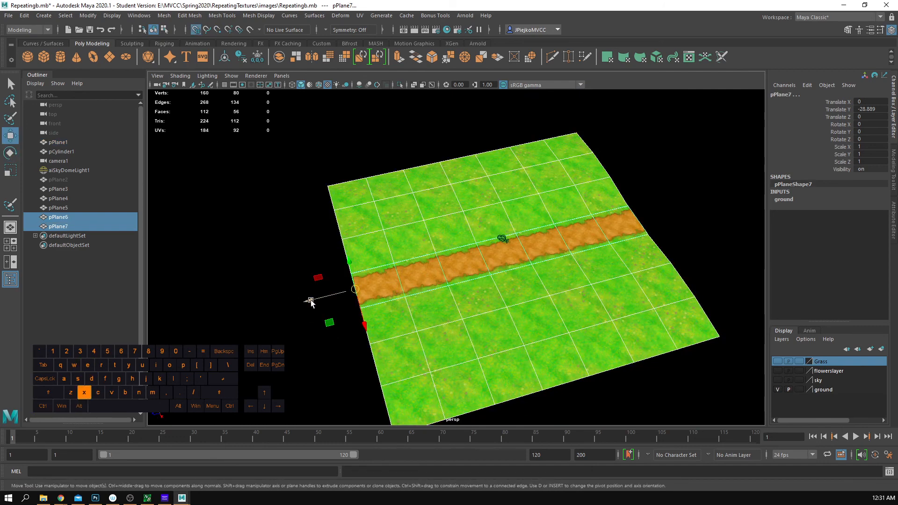
{"action": "left_click_drag", "start_coordinate": [311, 300], "coordinate": [573, 264]}
{"action": "key", "text": "v"}
{"action": "right_click_drag", "start_coordinate": [574, 263], "coordinate": [449, 274], "text": "alt"}
Step: Duplicate the second ground and path tile, snap the new copy onto its far end, and view the extended path
{"action": "key", "text": "ctrl+d"}
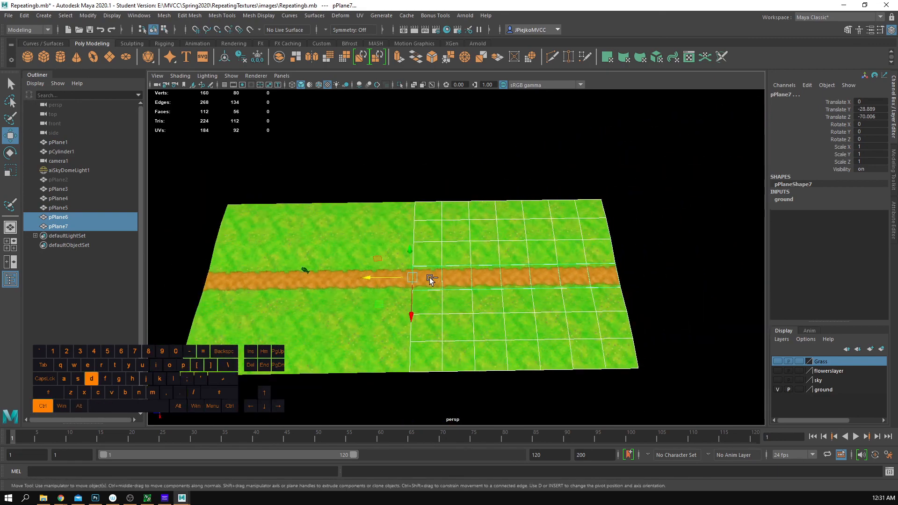
{"action": "key", "text": "v"}
{"action": "left_click_drag", "start_coordinate": [377, 282], "coordinate": [628, 276]}
{"action": "right_click_drag", "start_coordinate": [644, 276], "coordinate": [342, 313], "text": "alt"}
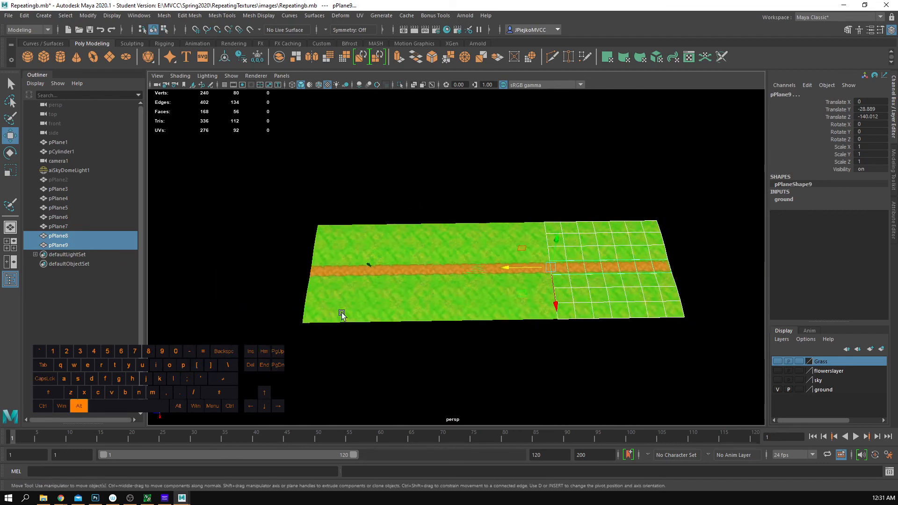
{"action": "left_click_drag", "start_coordinate": [341, 313], "coordinate": [552, 359], "text": "alt"}
{"action": "left_click", "coordinate": [552, 359]}
{"action": "right_click_drag", "start_coordinate": [551, 359], "coordinate": [616, 327], "text": "alt"}
{"action": "left_click_drag", "start_coordinate": [615, 327], "coordinate": [652, 297], "text": "alt"}
{"action": "right_click_drag", "start_coordinate": [652, 297], "coordinate": [405, 281], "text": "alt"}
Step: Undo both ground and path duplications, the pivot moves and the joint selection of the two planes
{"action": "key", "text": "z"}
{"action": "key", "text": "z"}
{"action": "key", "text": "z"}
{"action": "key", "text": "z"}
{"action": "key", "text": "z"}
{"action": "key", "text": "z"}
{"action": "left_click_drag", "start_coordinate": [405, 281], "coordinate": [485, 260], "text": "alt"}
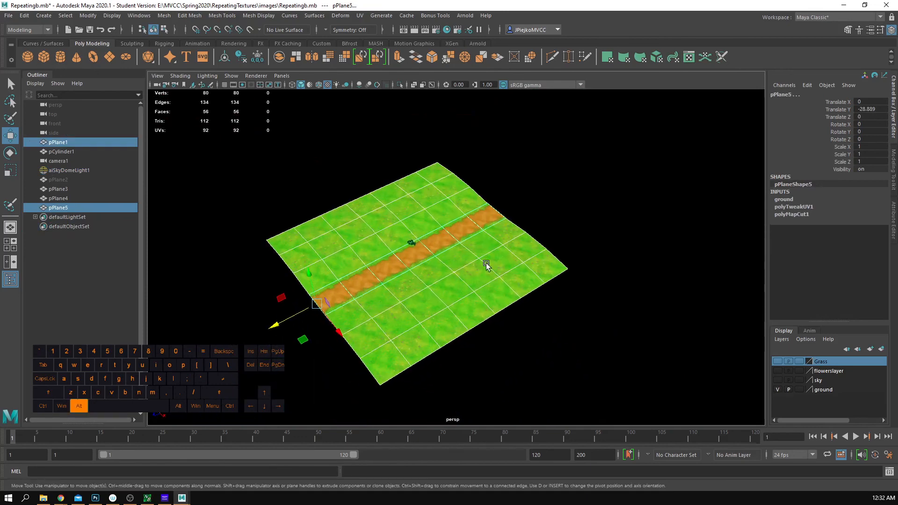
{"action": "key", "text": "z"}
{"action": "key", "text": "z"}
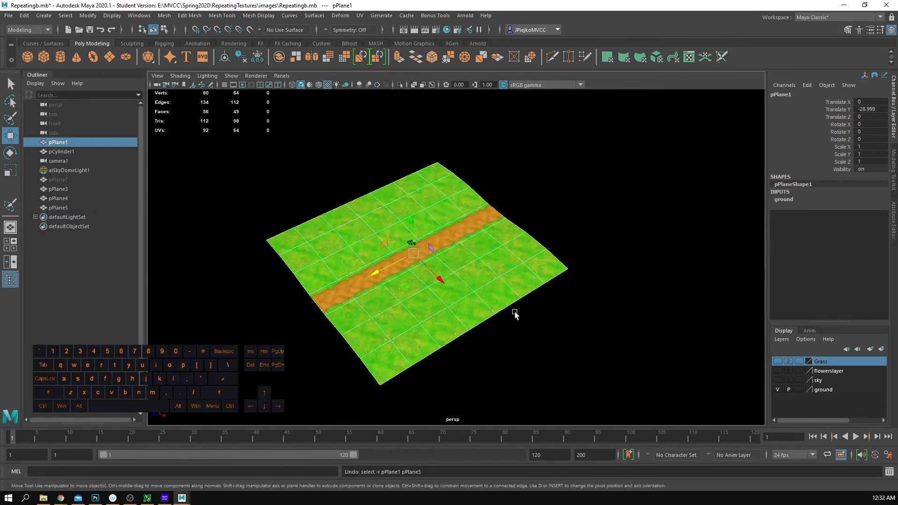
Step: Undo the remaining moves of the grass ground plane along Z and view the single ground tile along its path
{"action": "key", "text": "z"}
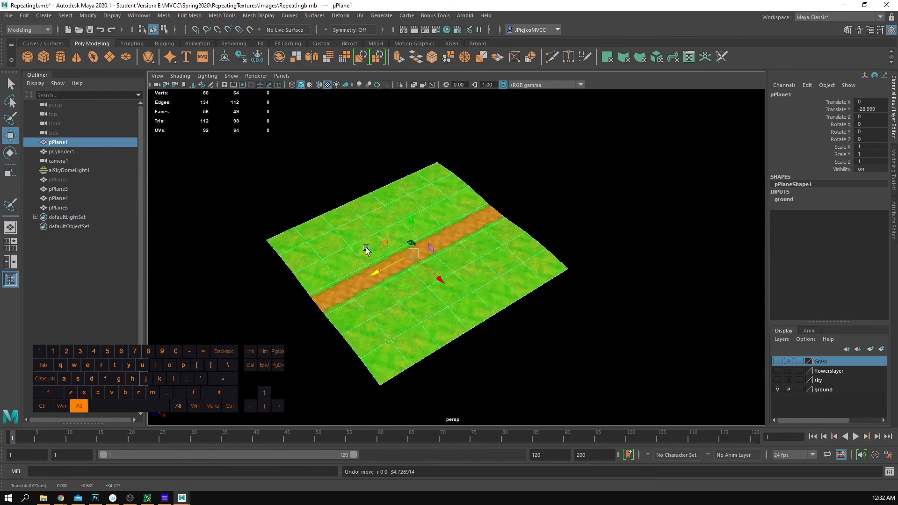
{"action": "left_click_drag", "start_coordinate": [366, 250], "coordinate": [453, 222], "text": "alt"}
{"action": "left_click_drag", "start_coordinate": [469, 176], "coordinate": [461, 252], "text": "alt"}
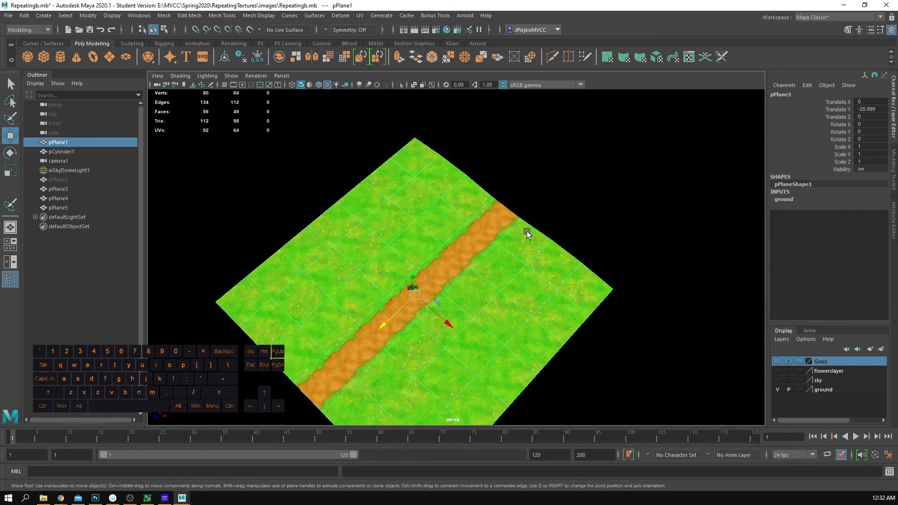
{"action": "left_click_drag", "start_coordinate": [527, 234], "coordinate": [459, 263], "text": "alt"}
{"action": "left_click", "coordinate": [633, 352]}
{"action": "mouse_move", "coordinate": [633, 352]}
{"action": "left_mouse_down", "text": "alt"}
{"action": "mouse_move", "coordinate": [490, 356]}
{"action": "mouse_move", "coordinate": [637, 367]}
{"action": "left_mouse_up", "text": "alt"}
{"action": "left_click", "coordinate": [596, 342]}
{"action": "left_click_drag", "start_coordinate": [597, 341], "coordinate": [555, 343], "text": "alt"}
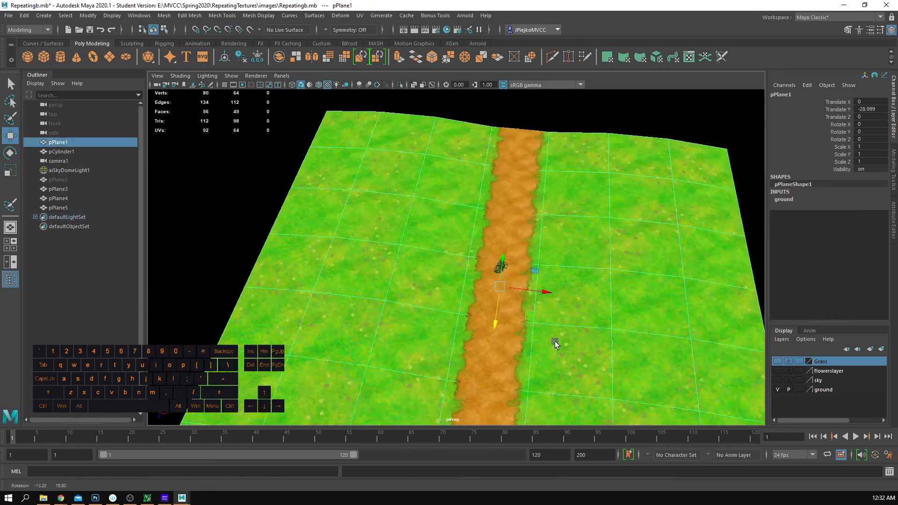
{"action": "key", "text": "ctrl+z"}
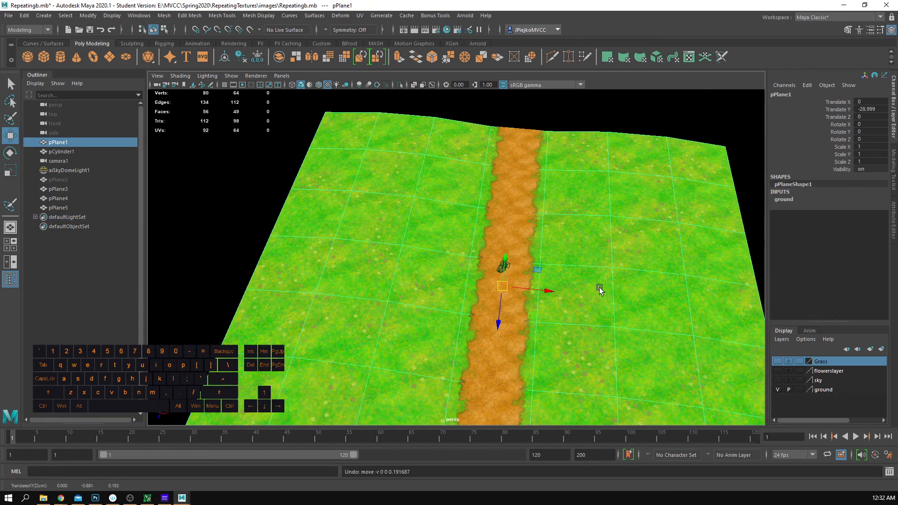
{"action": "right_click_drag", "start_coordinate": [612, 267], "coordinate": [538, 247], "text": "alt"}
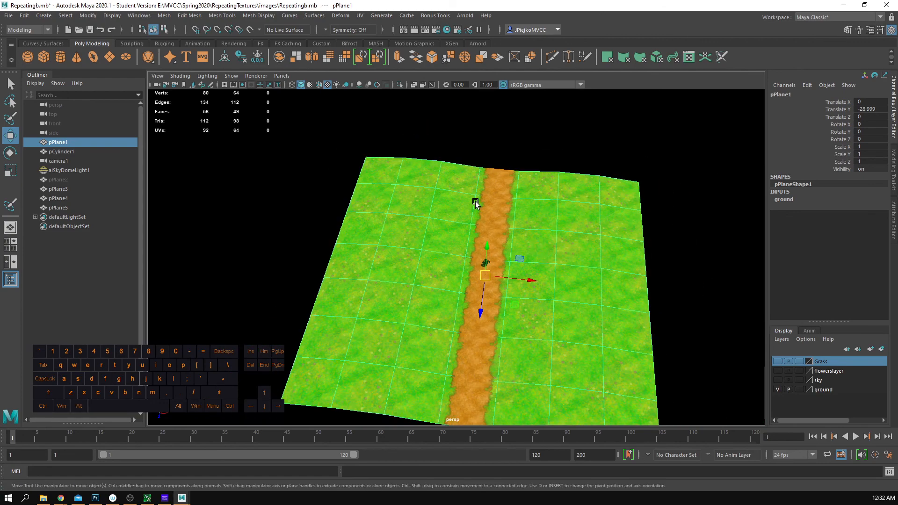
Step: Select the path plane together with the grass ground plane and combine them into a single mesh
{"action": "left_click", "coordinate": [575, 236], "text": "shift"}
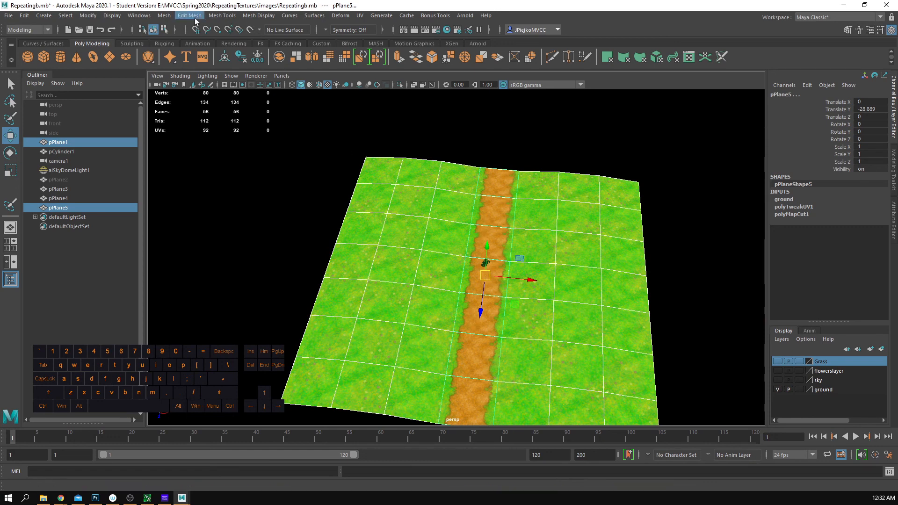
{"action": "left_click", "coordinate": [164, 16]}
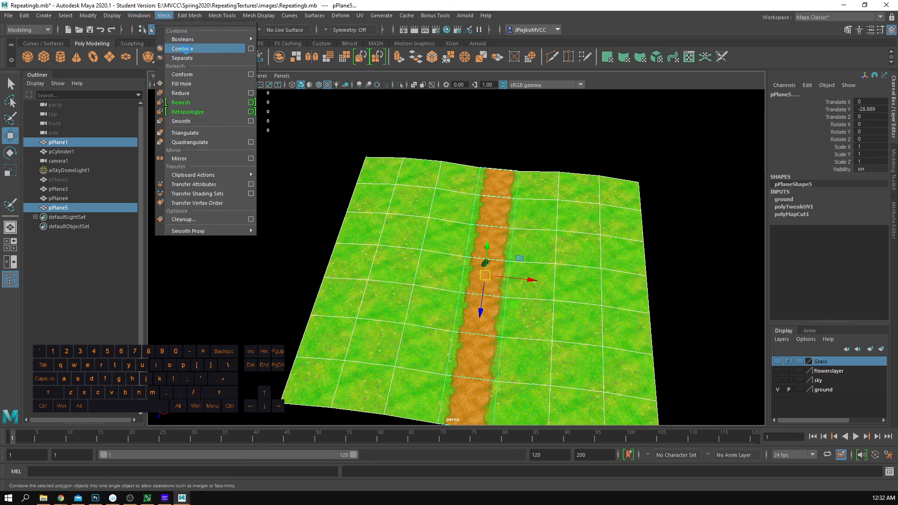
{"action": "left_click", "coordinate": [183, 49]}
Step: Shift the middle vertices beside the path about 1.23 units along X and nudge the neighbouring grass vertices slightly in the same direction
{"action": "right_click_drag", "start_coordinate": [519, 238], "coordinate": [460, 237]}
{"action": "left_click_drag", "start_coordinate": [460, 237], "coordinate": [471, 259], "text": "alt"}
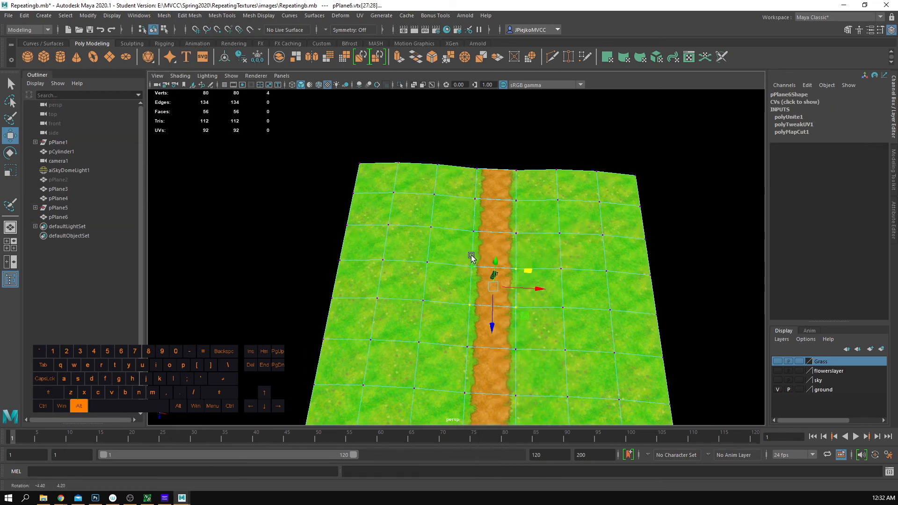
{"action": "right_click_drag", "start_coordinate": [471, 258], "coordinate": [515, 263], "text": "alt"}
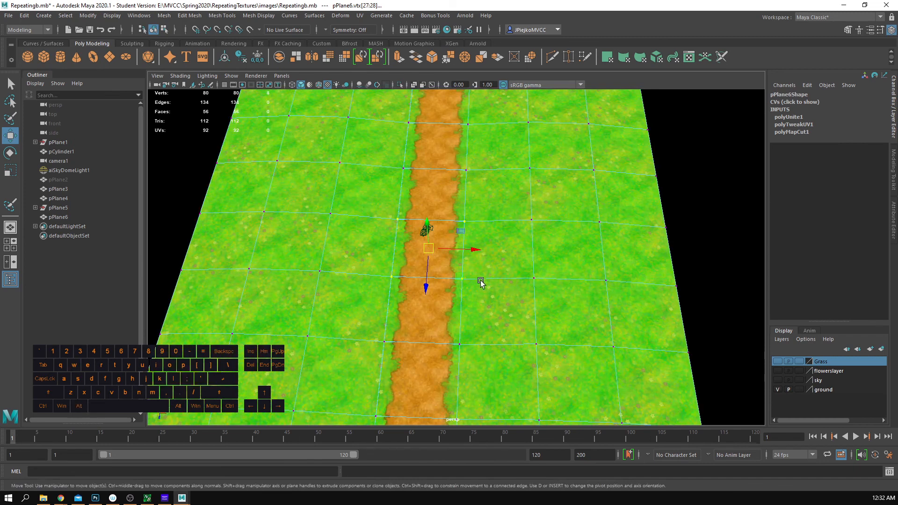
{"action": "left_click_drag", "start_coordinate": [475, 250], "coordinate": [483, 252]}
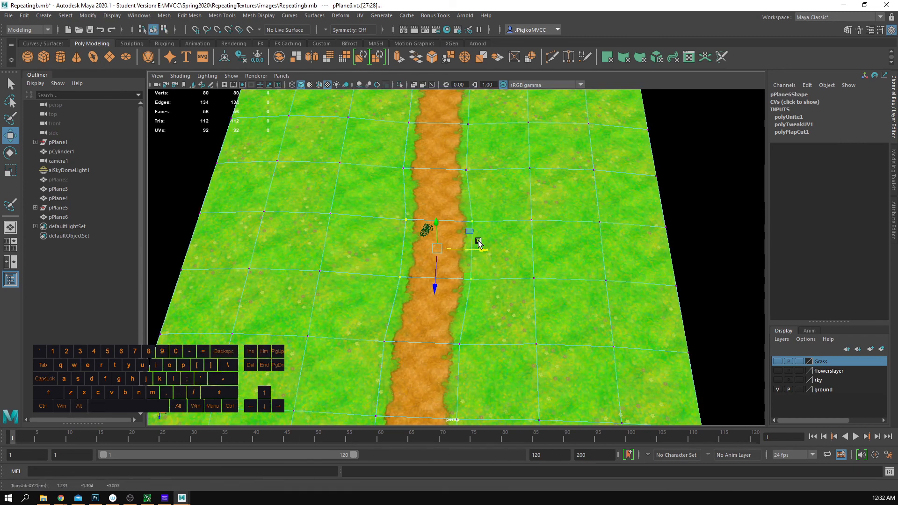
{"action": "left_click_drag", "start_coordinate": [509, 207], "coordinate": [580, 285]}
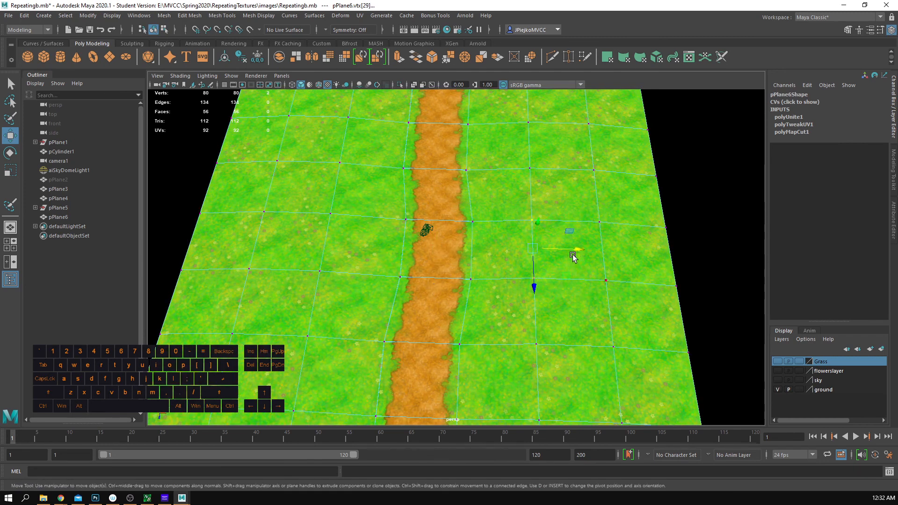
{"action": "left_click_drag", "start_coordinate": [575, 251], "coordinate": [575, 251]}
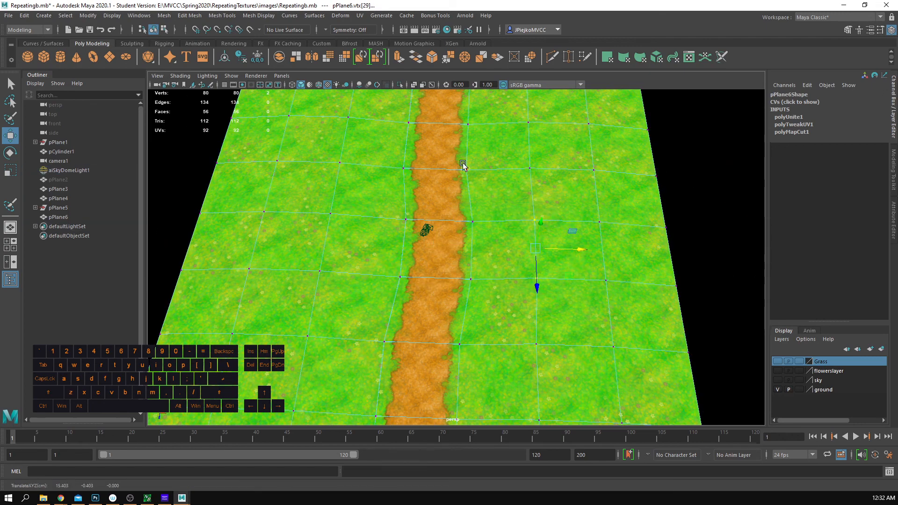
Step: Select the two vertex rows at the tile's far end and shift them about 1.45 units in negative X to bend the path
{"action": "left_click_drag", "start_coordinate": [387, 146], "coordinate": [396, 191], "text": "alt"}
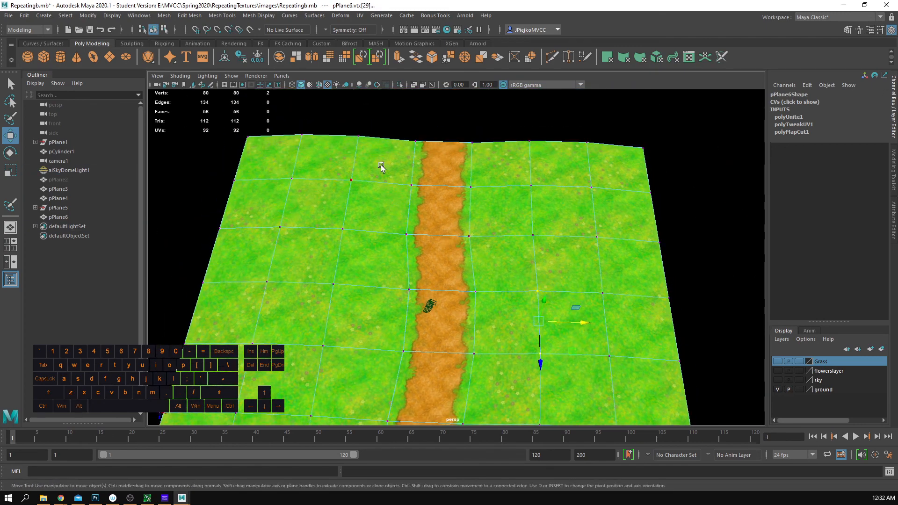
{"action": "left_click_drag", "start_coordinate": [502, 248], "coordinate": [502, 248]}
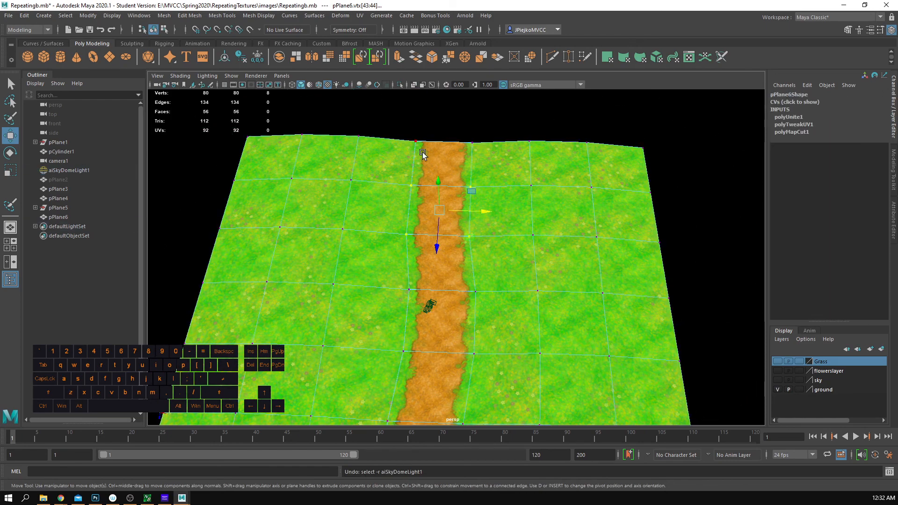
{"action": "left_click_drag", "start_coordinate": [373, 109], "coordinate": [493, 202]}
{"action": "right_click_drag", "start_coordinate": [493, 201], "coordinate": [291, 163], "text": "alt"}
{"action": "left_click_drag", "start_coordinate": [254, 134], "coordinate": [674, 238]}
{"action": "left_click_drag", "start_coordinate": [488, 193], "coordinate": [483, 192]}
Step: Select the vertices on both sides of the path near the tile's front end and try shifting them sideways
{"action": "middle_click_drag", "start_coordinate": [482, 345], "coordinate": [478, 230], "text": "alt"}
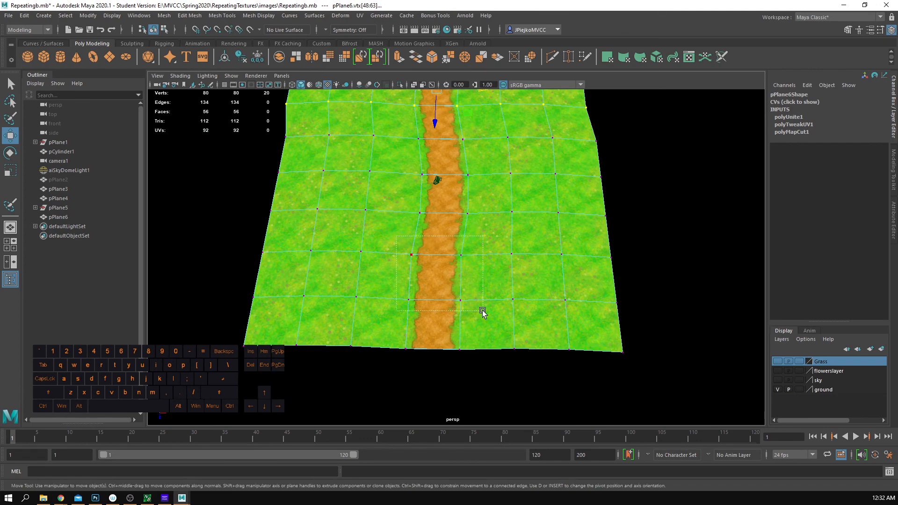
{"action": "left_click_drag", "start_coordinate": [482, 313], "coordinate": [483, 312]}
{"action": "left_click_drag", "start_coordinate": [483, 279], "coordinate": [456, 223]}
Step: Return to object mode, deselect the combined ground and examine the bent path from ground level and from above
{"action": "right_click_drag", "start_coordinate": [505, 182], "coordinate": [605, 109]}
{"action": "middle_click_drag", "start_coordinate": [491, 147], "coordinate": [484, 241], "text": "alt"}
{"action": "right_click_drag", "start_coordinate": [484, 240], "coordinate": [581, 243], "text": "alt"}
{"action": "left_click", "coordinate": [549, 125]}
{"action": "left_click_drag", "start_coordinate": [549, 124], "coordinate": [636, 242], "text": "alt"}
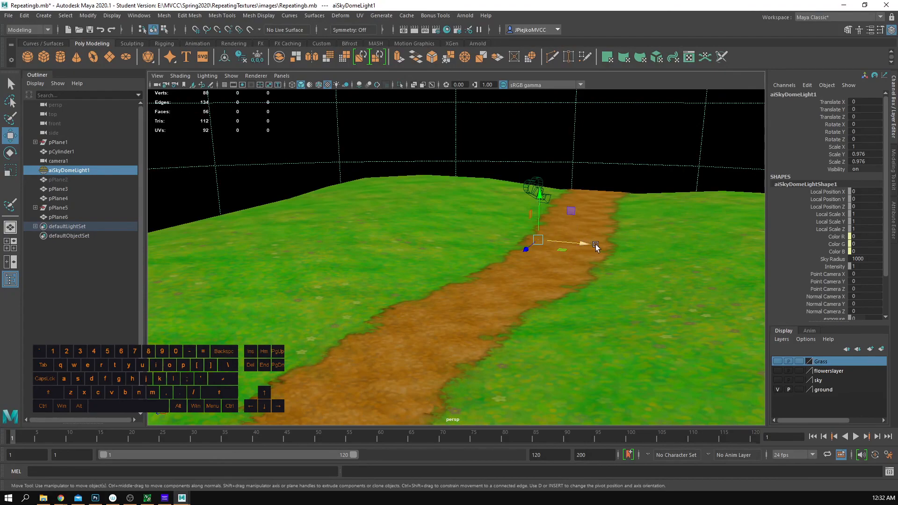
{"action": "left_click_drag", "start_coordinate": [616, 253], "coordinate": [481, 289], "text": "alt"}
{"action": "right_click_drag", "start_coordinate": [481, 289], "coordinate": [369, 273], "text": "alt"}
{"action": "left_click_drag", "start_coordinate": [369, 273], "coordinate": [389, 294], "text": "alt"}
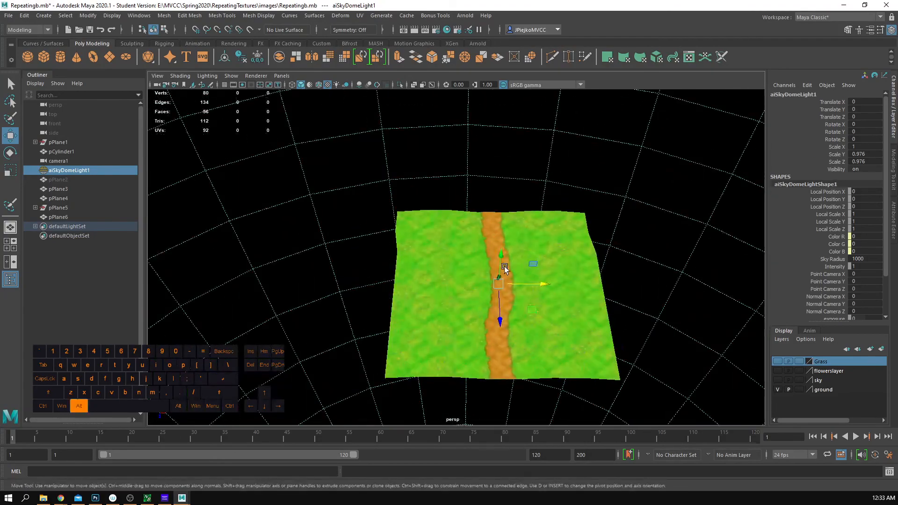
{"action": "right_click_drag", "start_coordinate": [505, 265], "coordinate": [557, 281], "text": "alt"}
{"action": "middle_click_drag", "start_coordinate": [557, 281], "coordinate": [490, 243], "text": "alt"}
Step: Undo all the vertex shifts that bent the path in the combined ground mesh
{"action": "key", "text": "ctrl+z"}
{"action": "key", "text": "ctrl+z"}
{"action": "key", "text": "ctrl+z"}
{"action": "key", "text": "ctrl+z"}
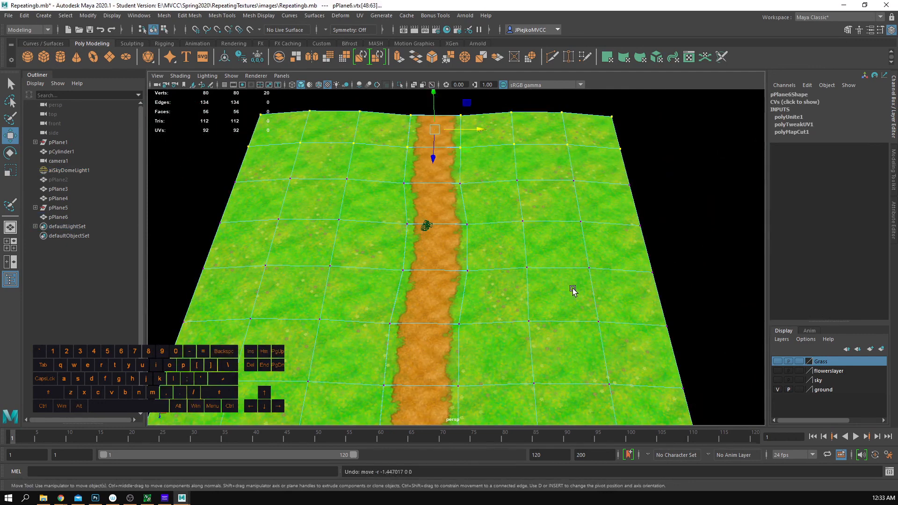
{"action": "key", "text": "ctrl+z"}
{"action": "key", "text": "ctrl+z"}
{"action": "key", "text": "ctrl+z"}
{"action": "key", "text": "ctrl+z"}
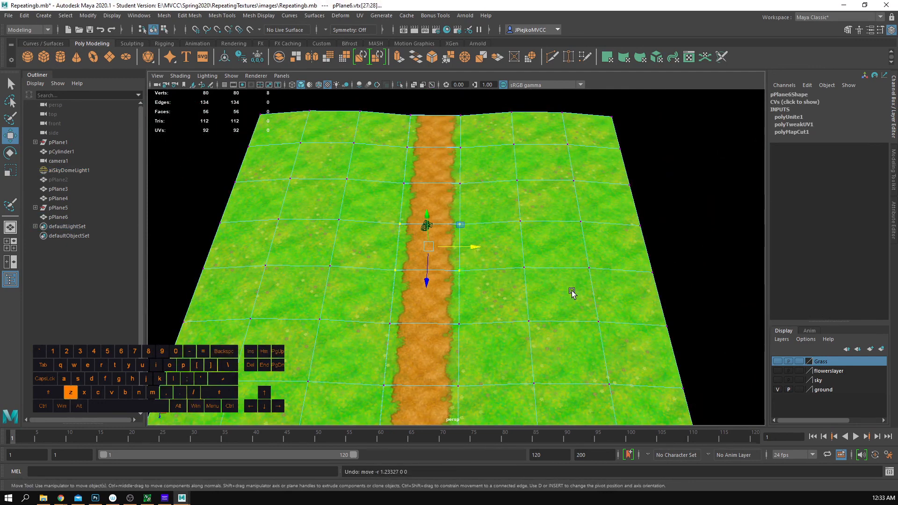
Step: Return the combined ground to object mode, deselect it and examine the straight path from a low angle
{"action": "left_click_drag", "start_coordinate": [501, 276], "coordinate": [460, 274], "text": "alt"}
{"action": "right_click_drag", "start_coordinate": [519, 229], "coordinate": [571, 174]}
{"action": "left_click_drag", "start_coordinate": [561, 276], "coordinate": [524, 280], "text": "alt"}
{"action": "left_click", "coordinate": [552, 164]}
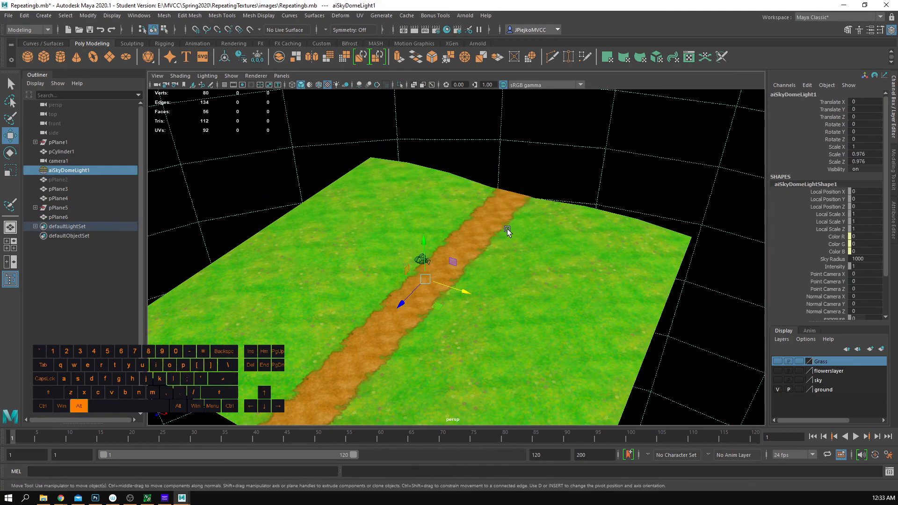
{"action": "right_click_drag", "start_coordinate": [507, 233], "coordinate": [523, 253], "text": "alt"}
{"action": "left_click_drag", "start_coordinate": [523, 253], "coordinate": [511, 262], "text": "alt"}
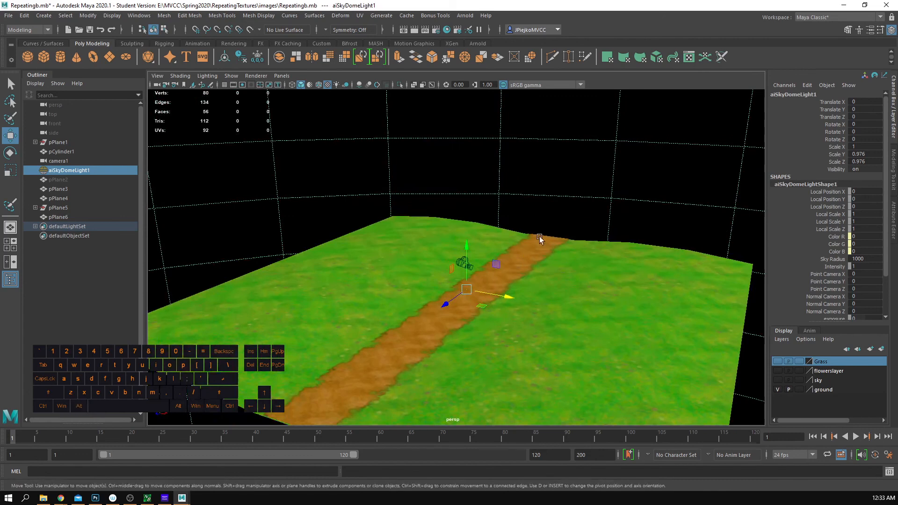